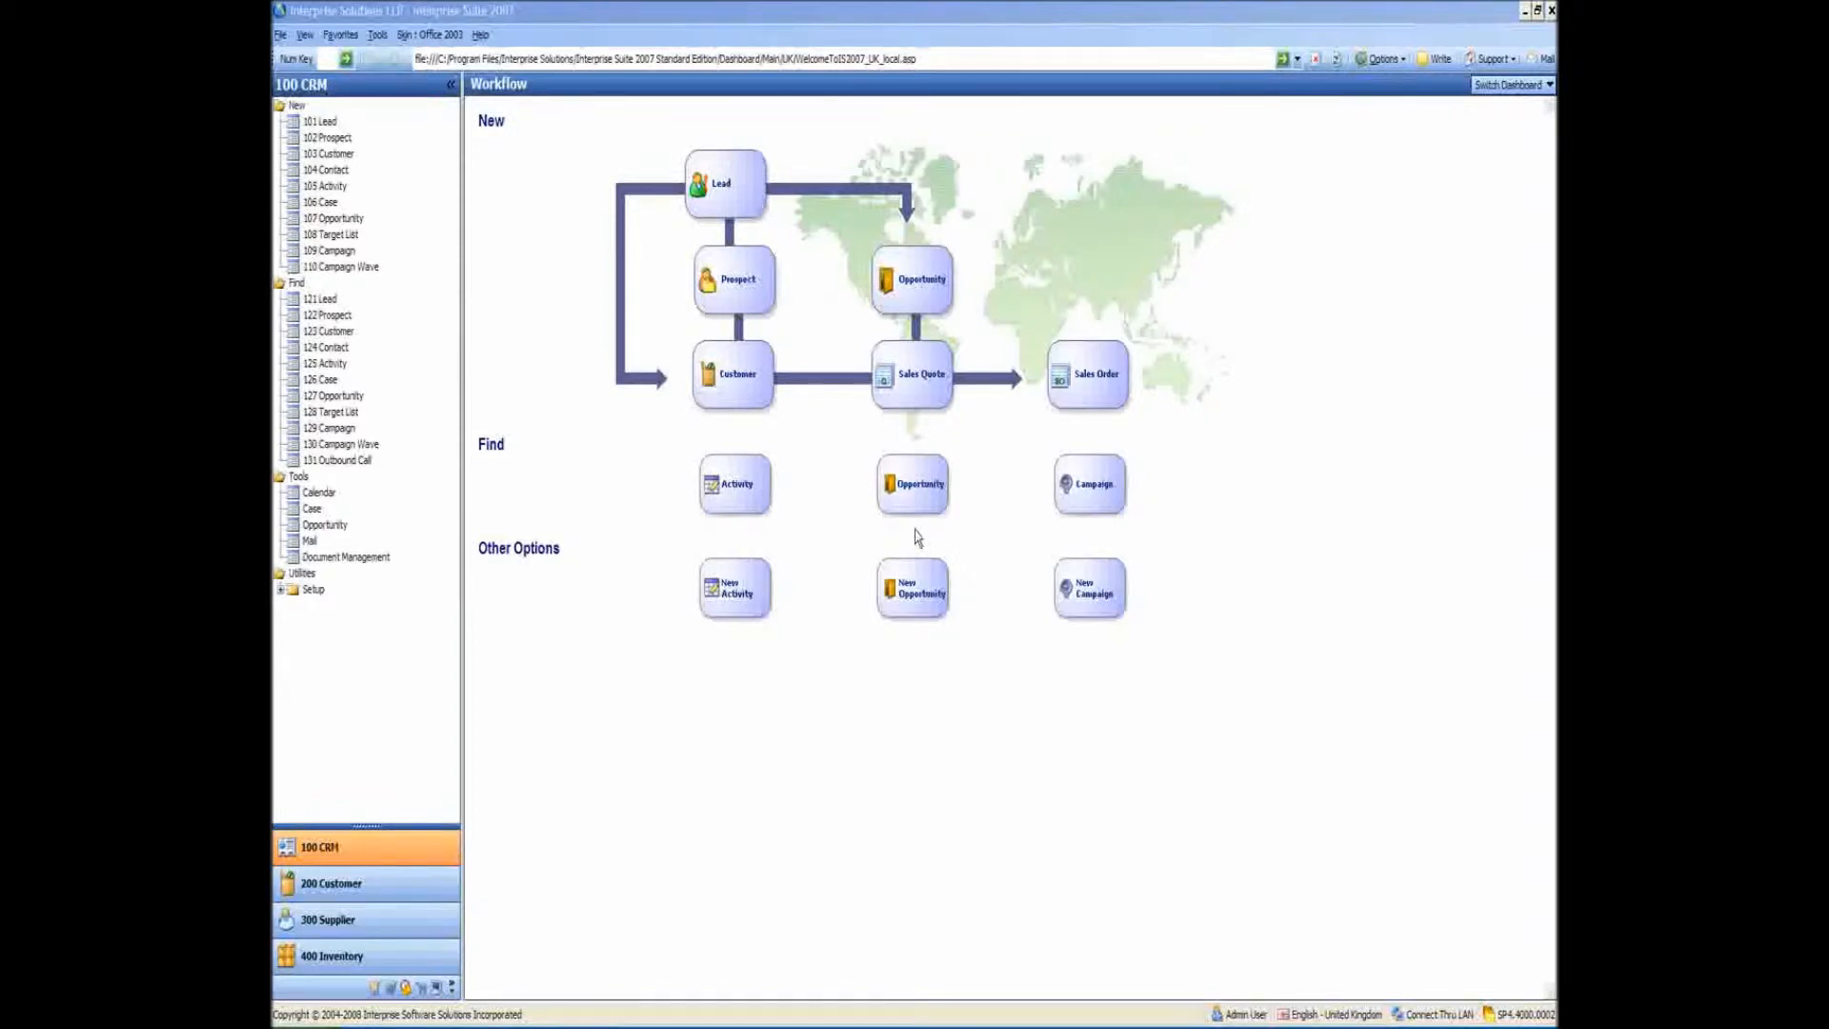
# Start a new Standard Report with the Report Wizard from the Customer module's report dashboard
pyautogui.click(396, 885)
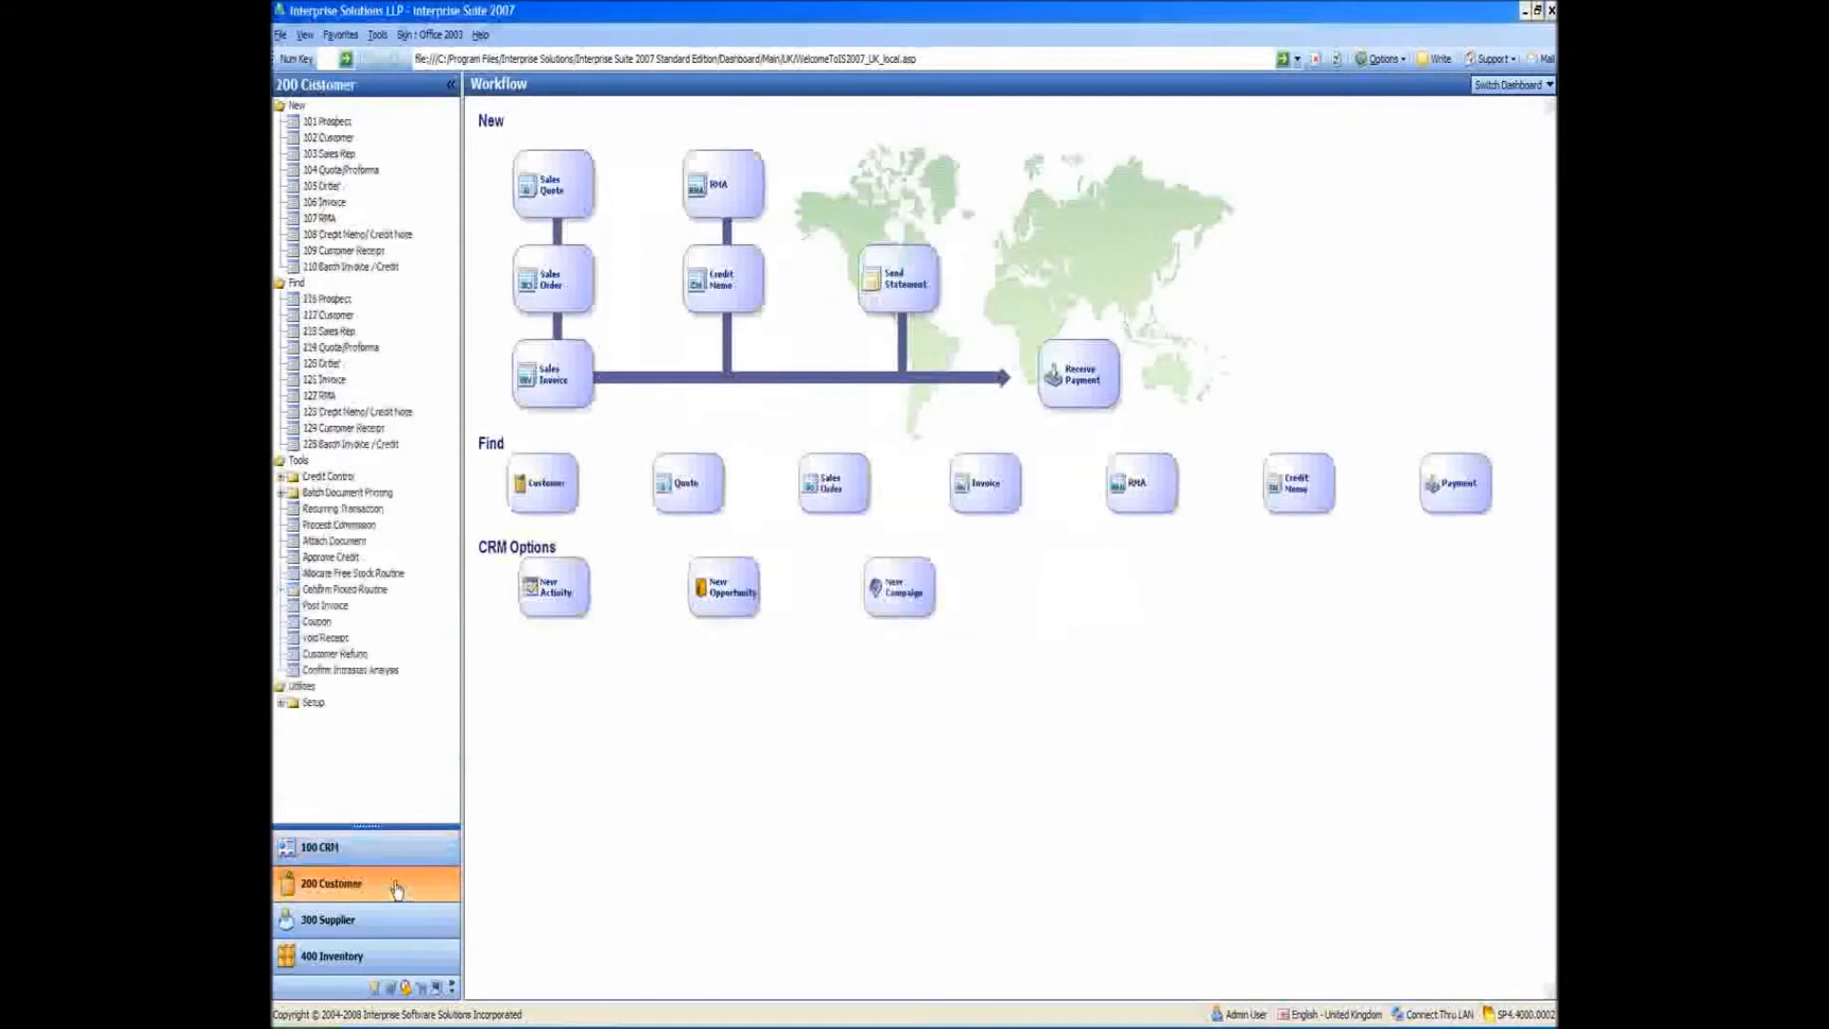
pyautogui.click(1503, 87)
pyautogui.click(1483, 146)
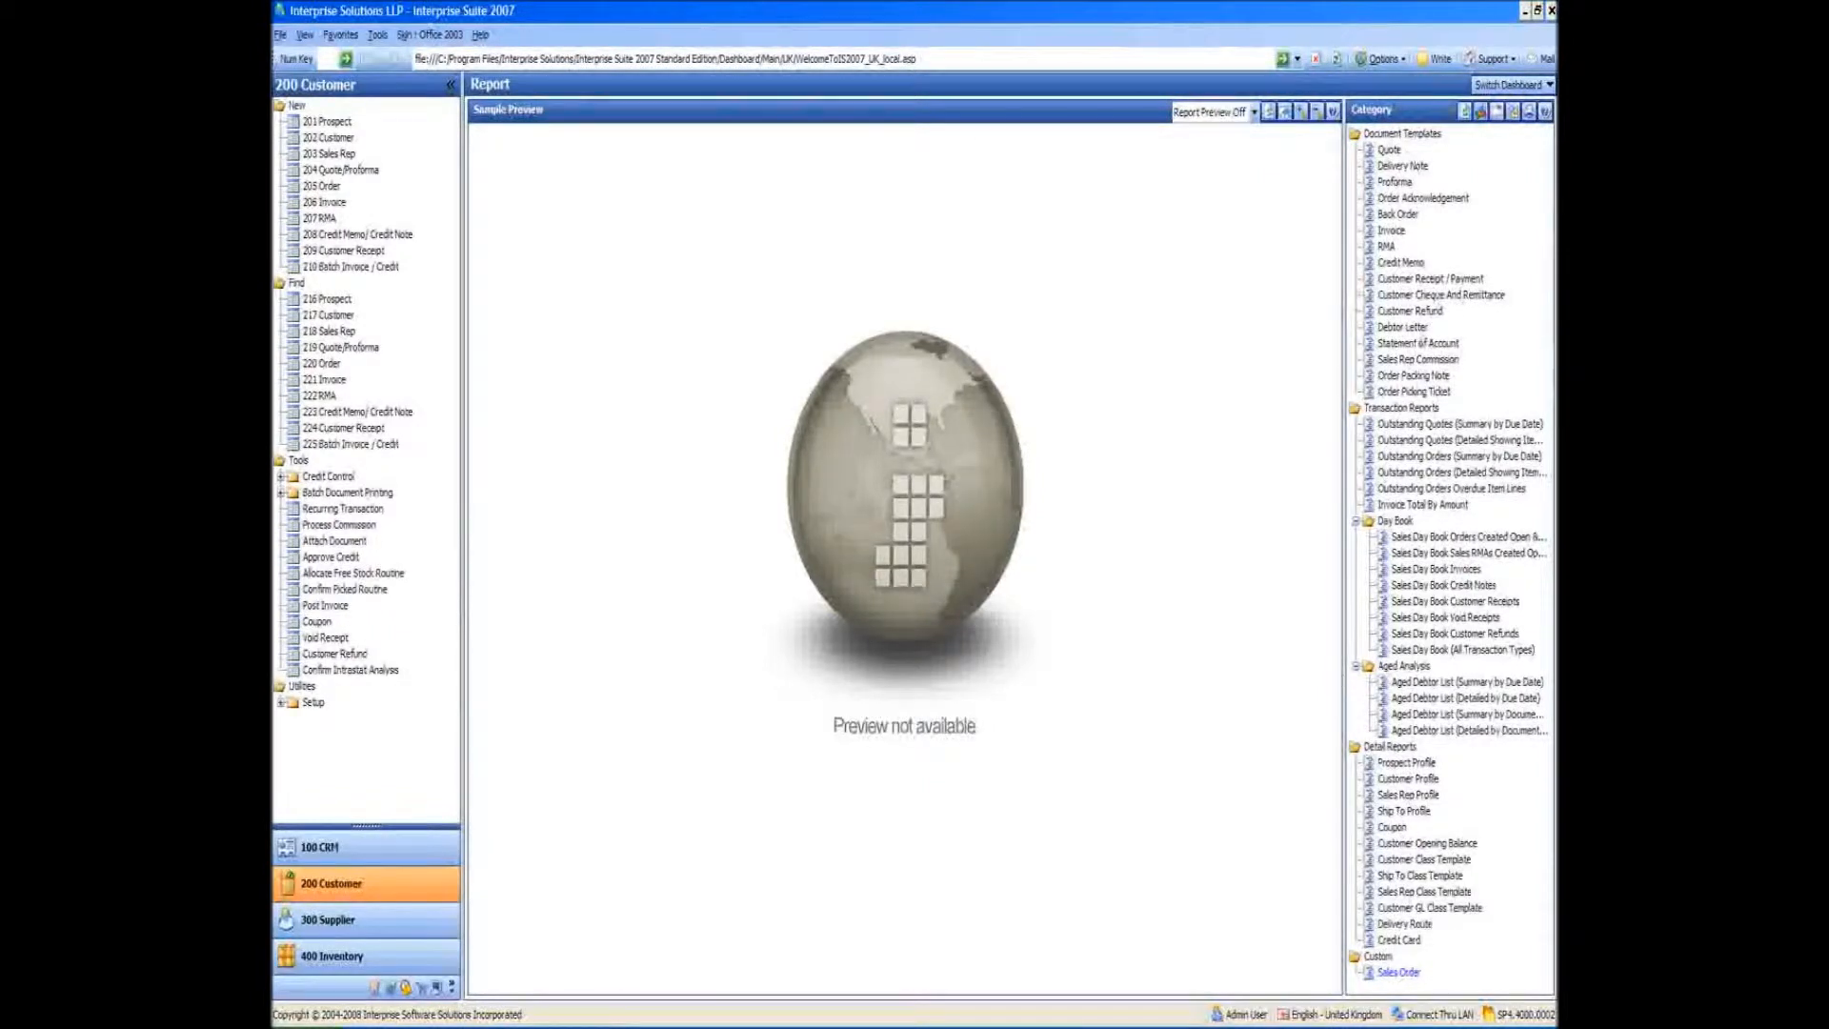
pyautogui.click(1500, 113)
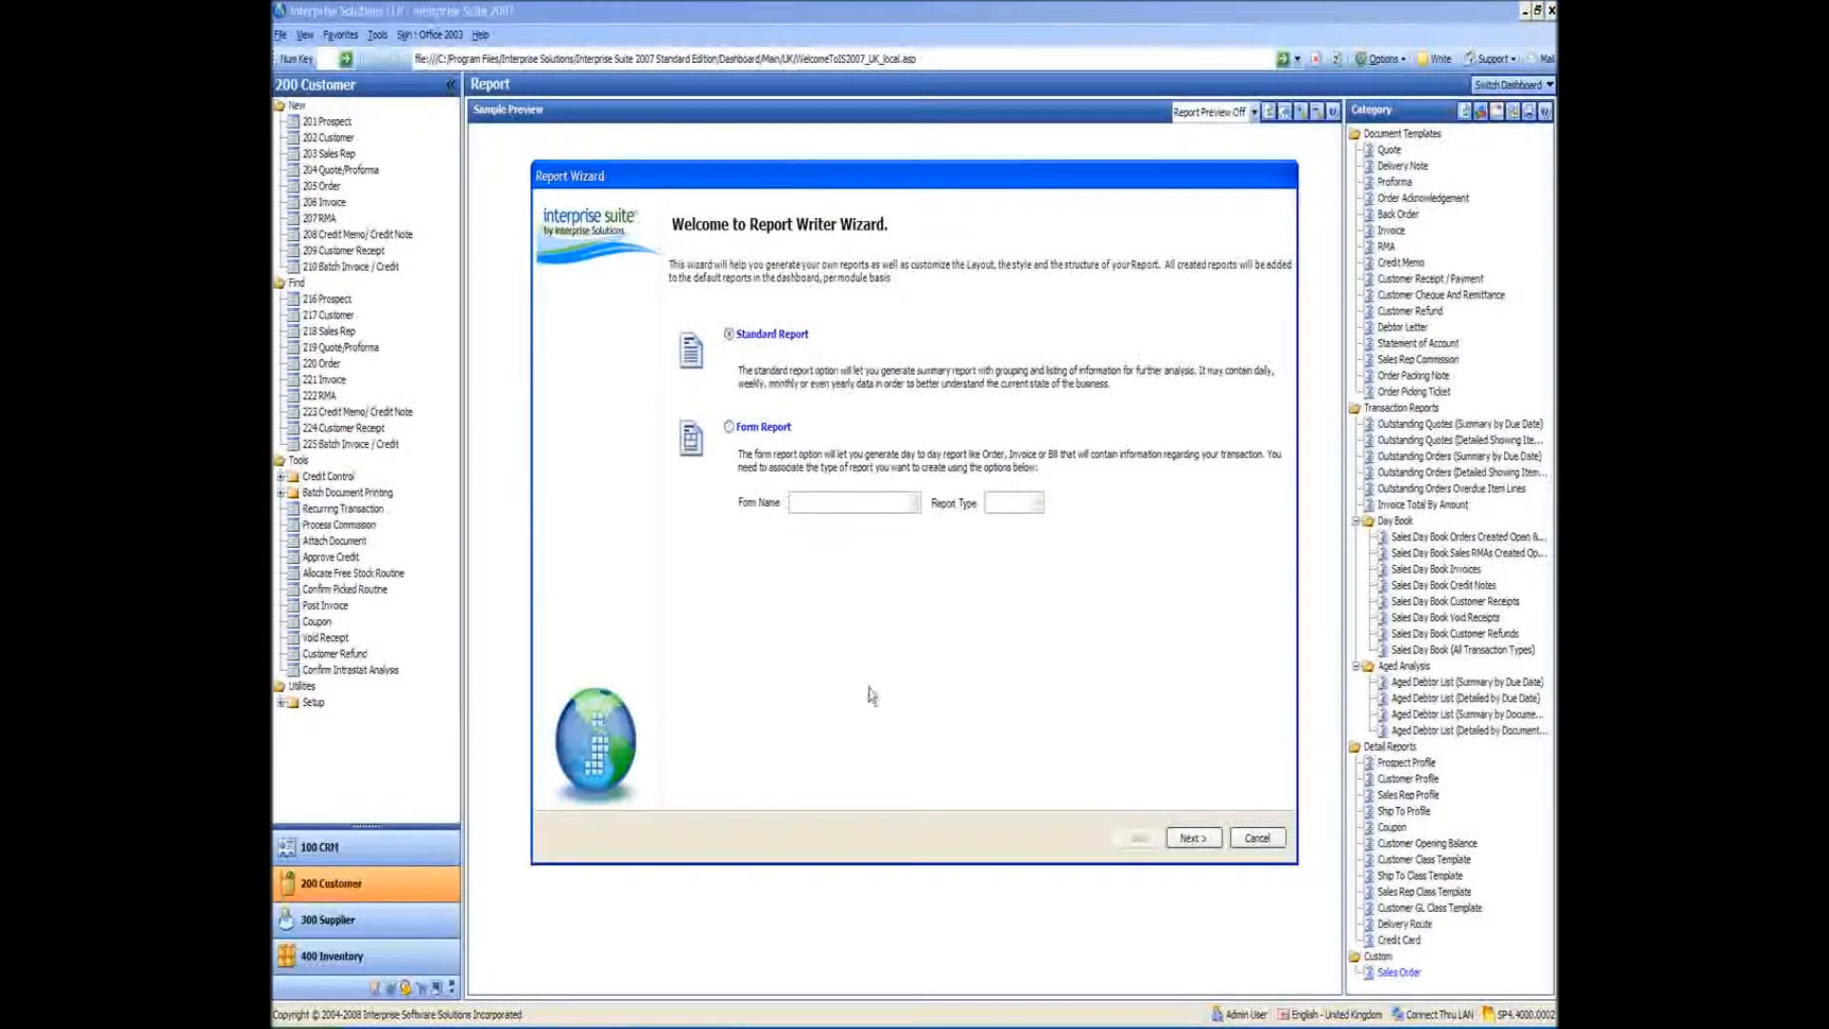
pyautogui.click(1194, 838)
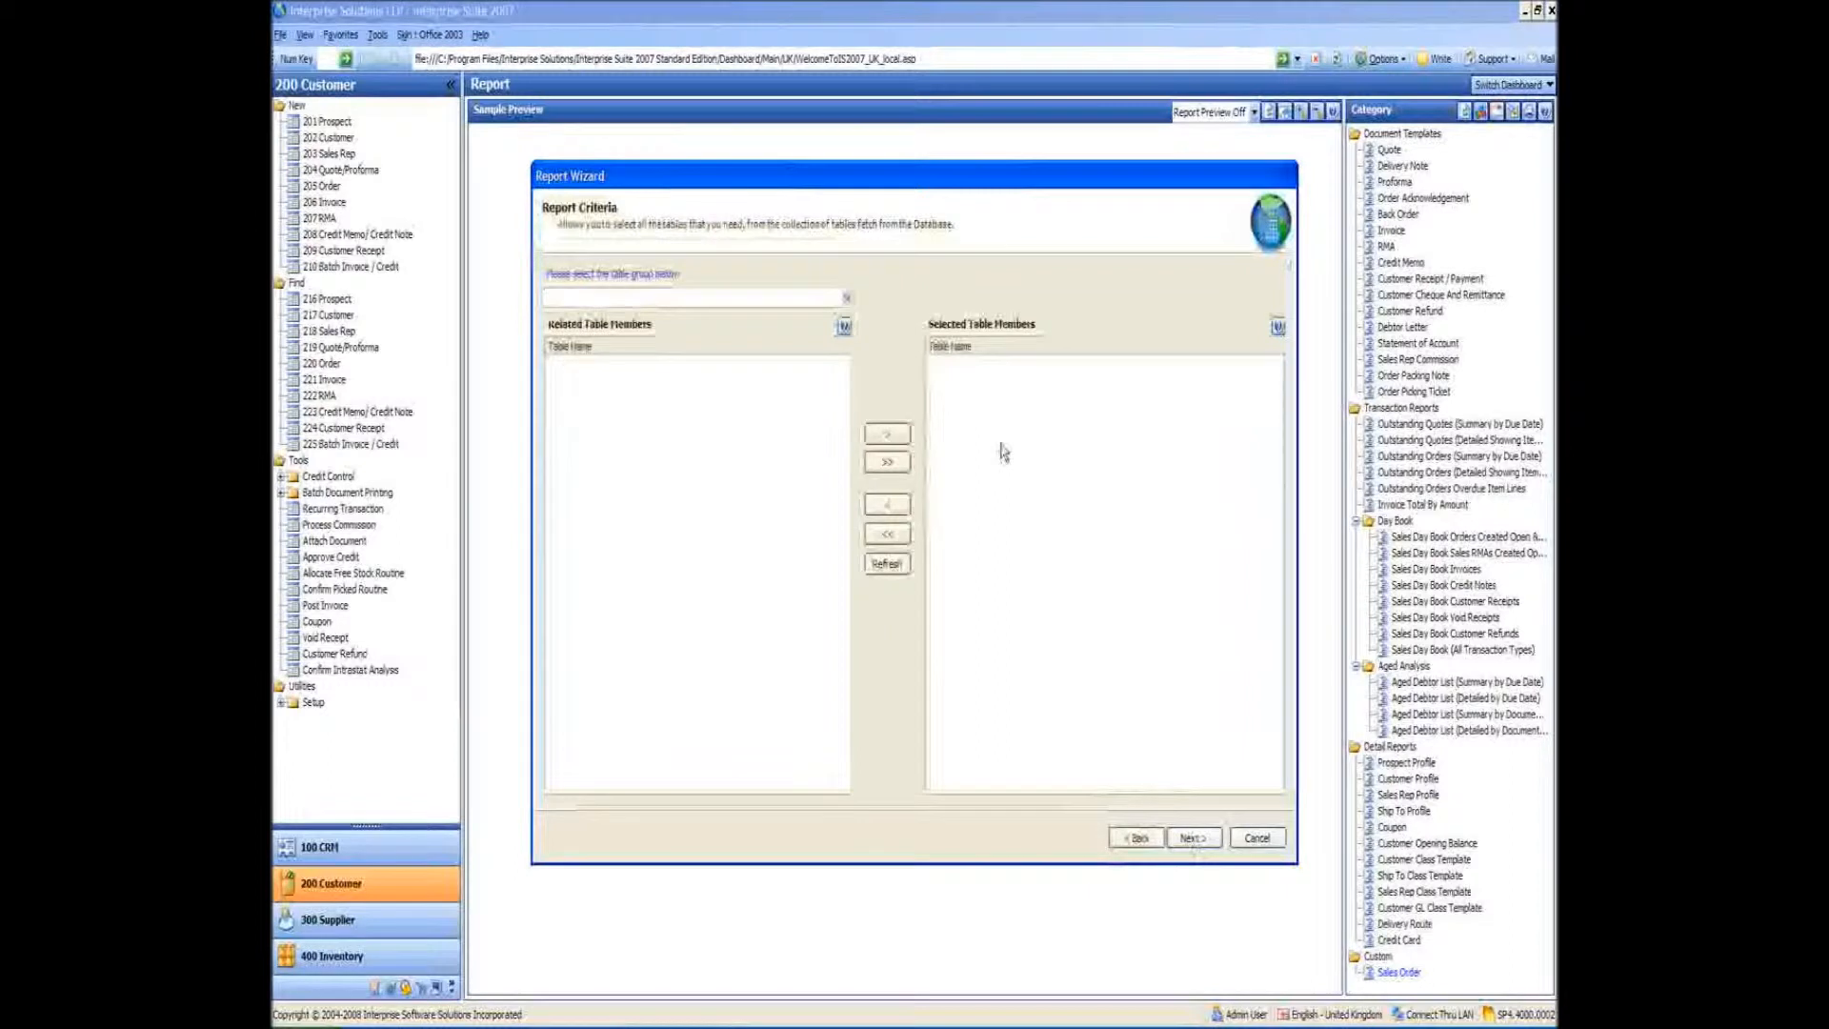
# Search the table groups for "customer", choose Customer Profile as the report's data source and continue to the report details
pyautogui.click(847, 298)
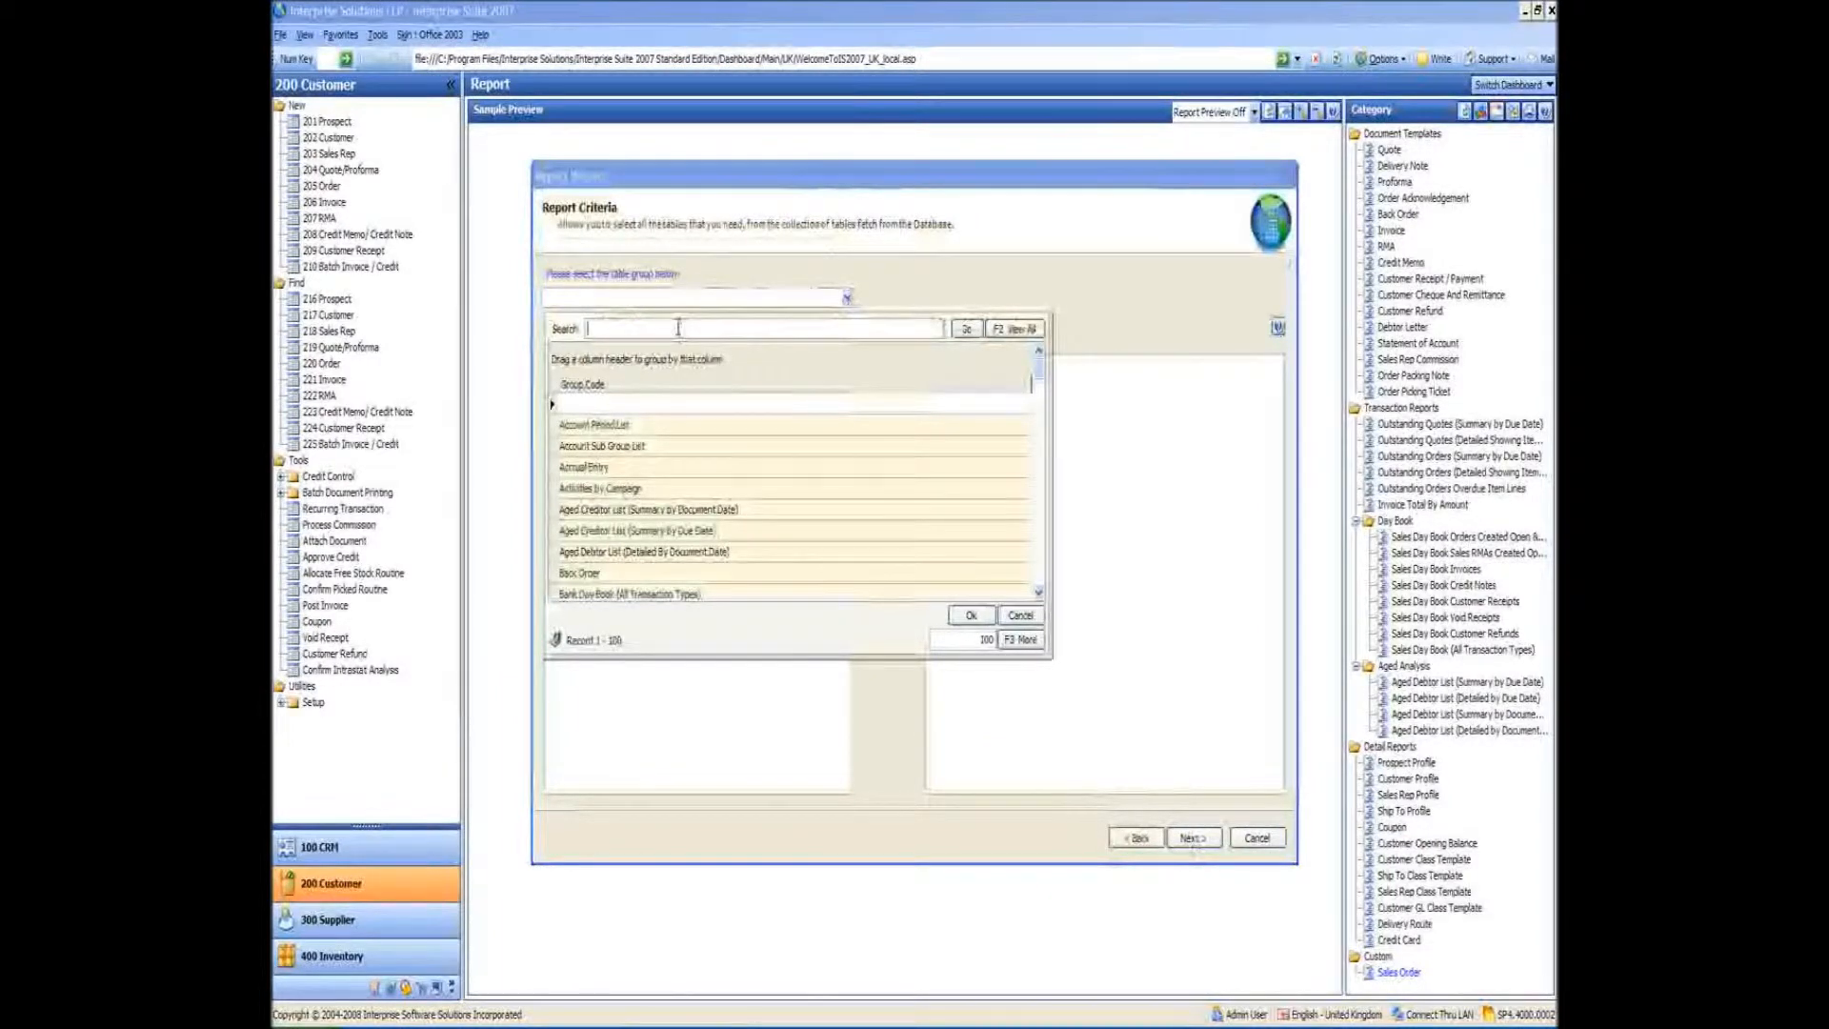
pyautogui.write('customer')
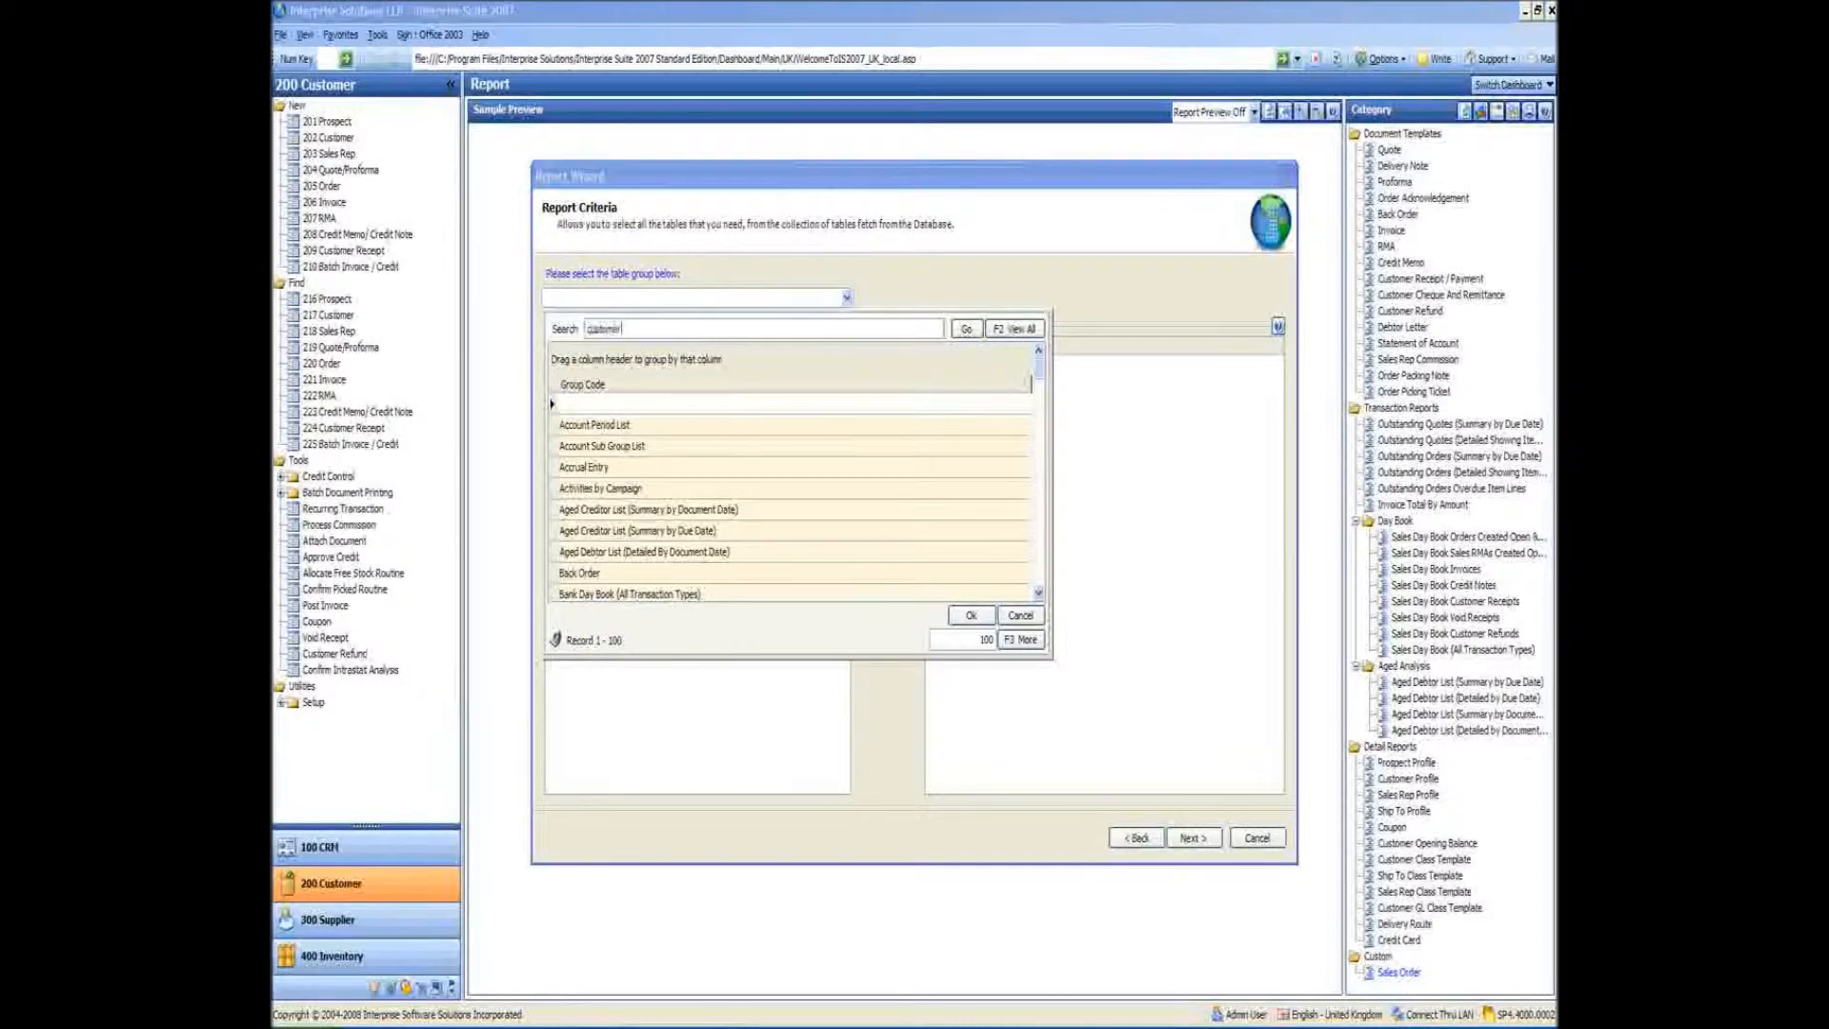
pyautogui.press('Return')
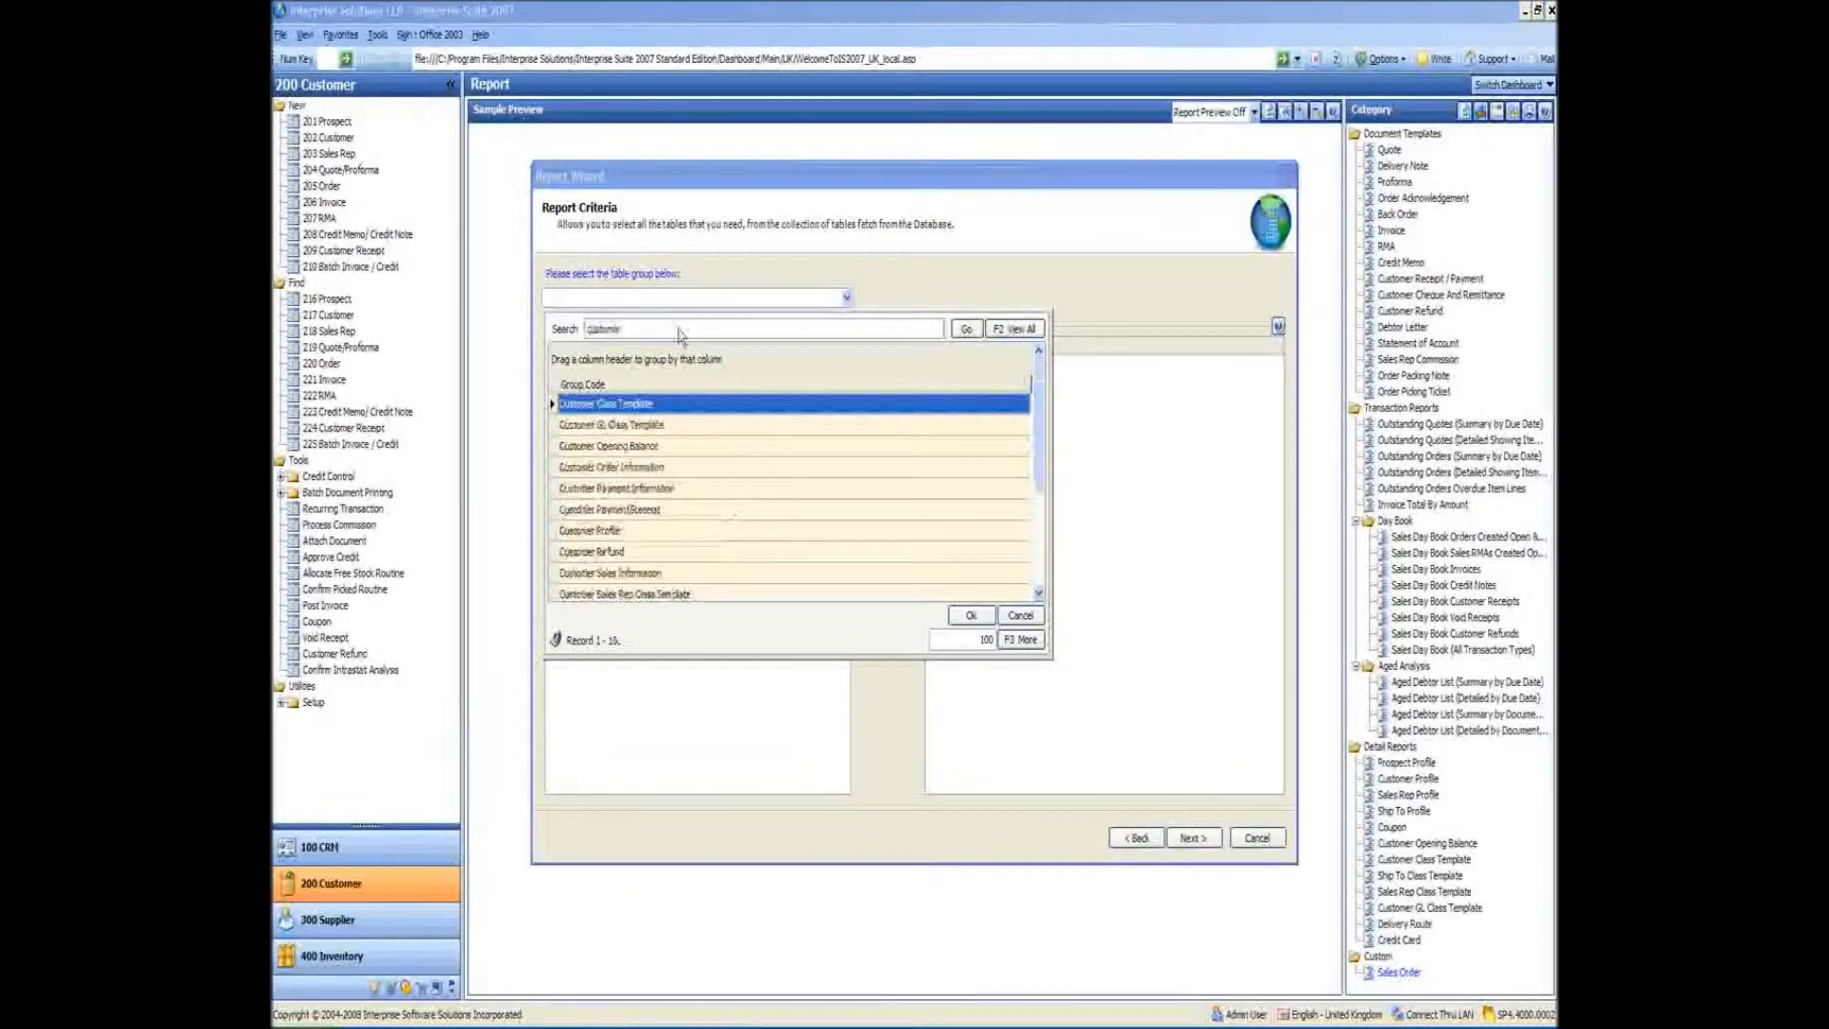
pyautogui.click(602, 533)
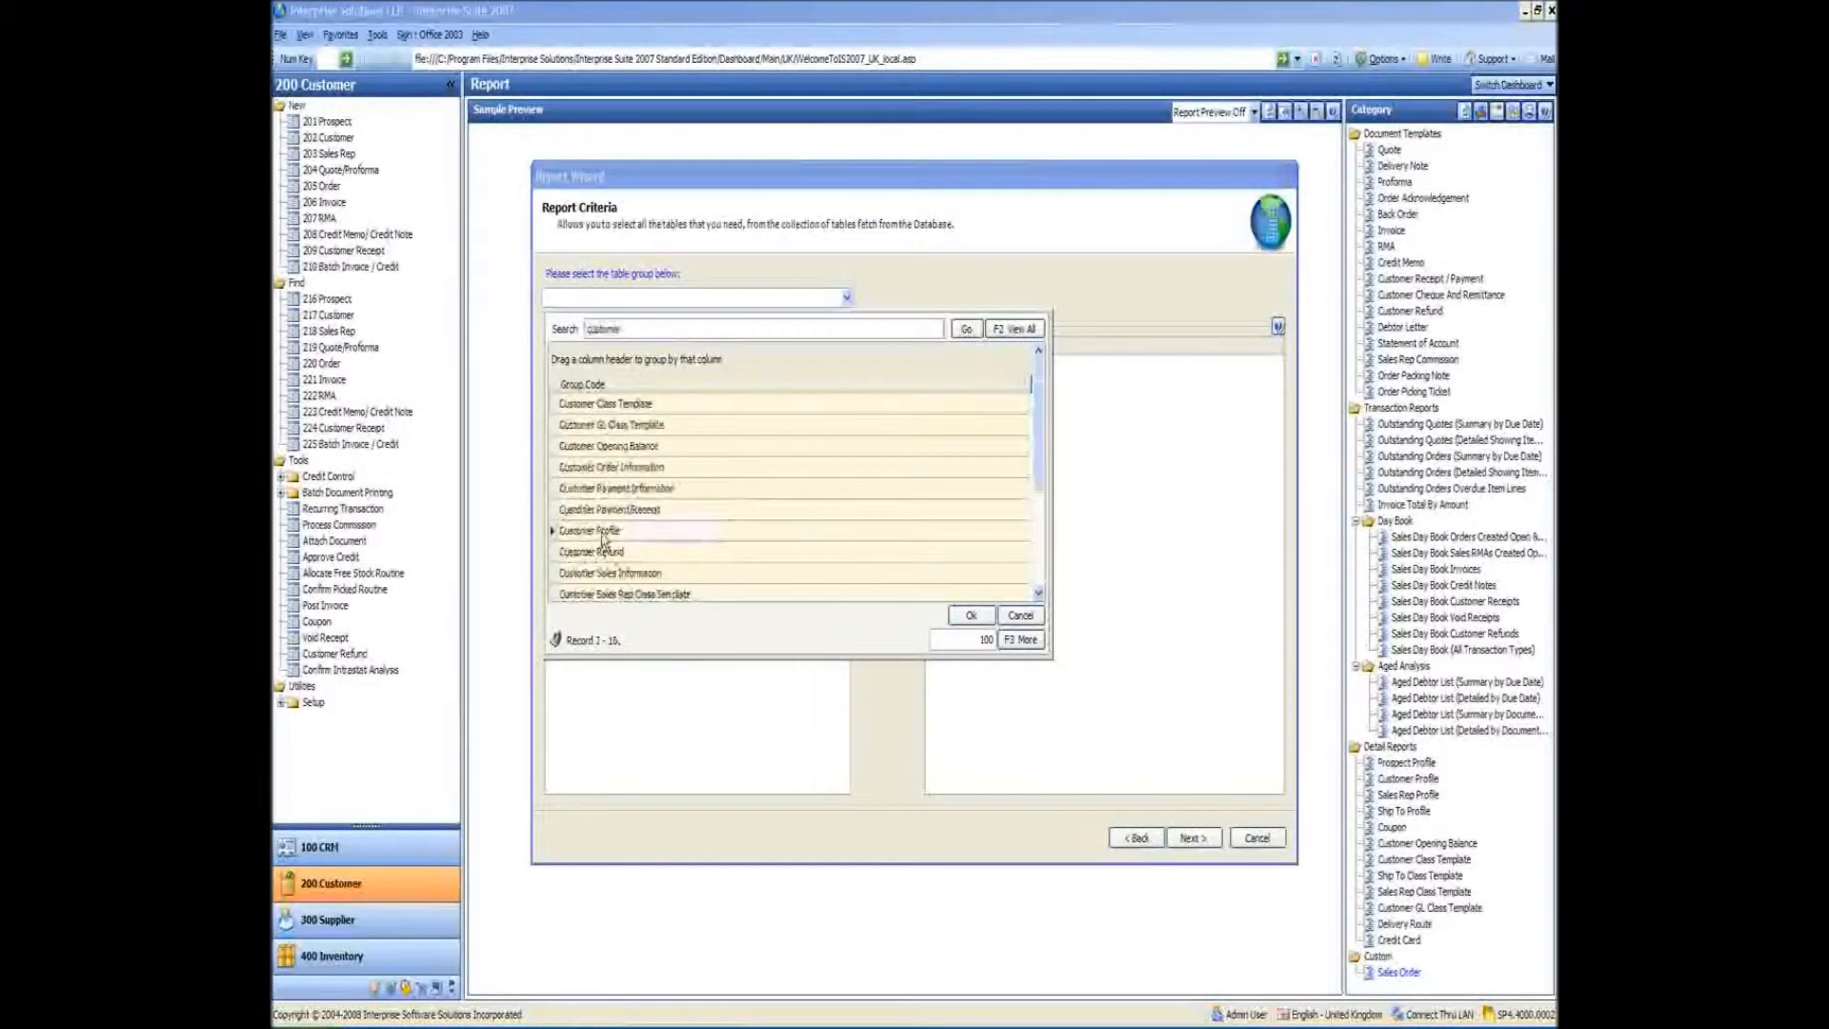
pyautogui.click(971, 615)
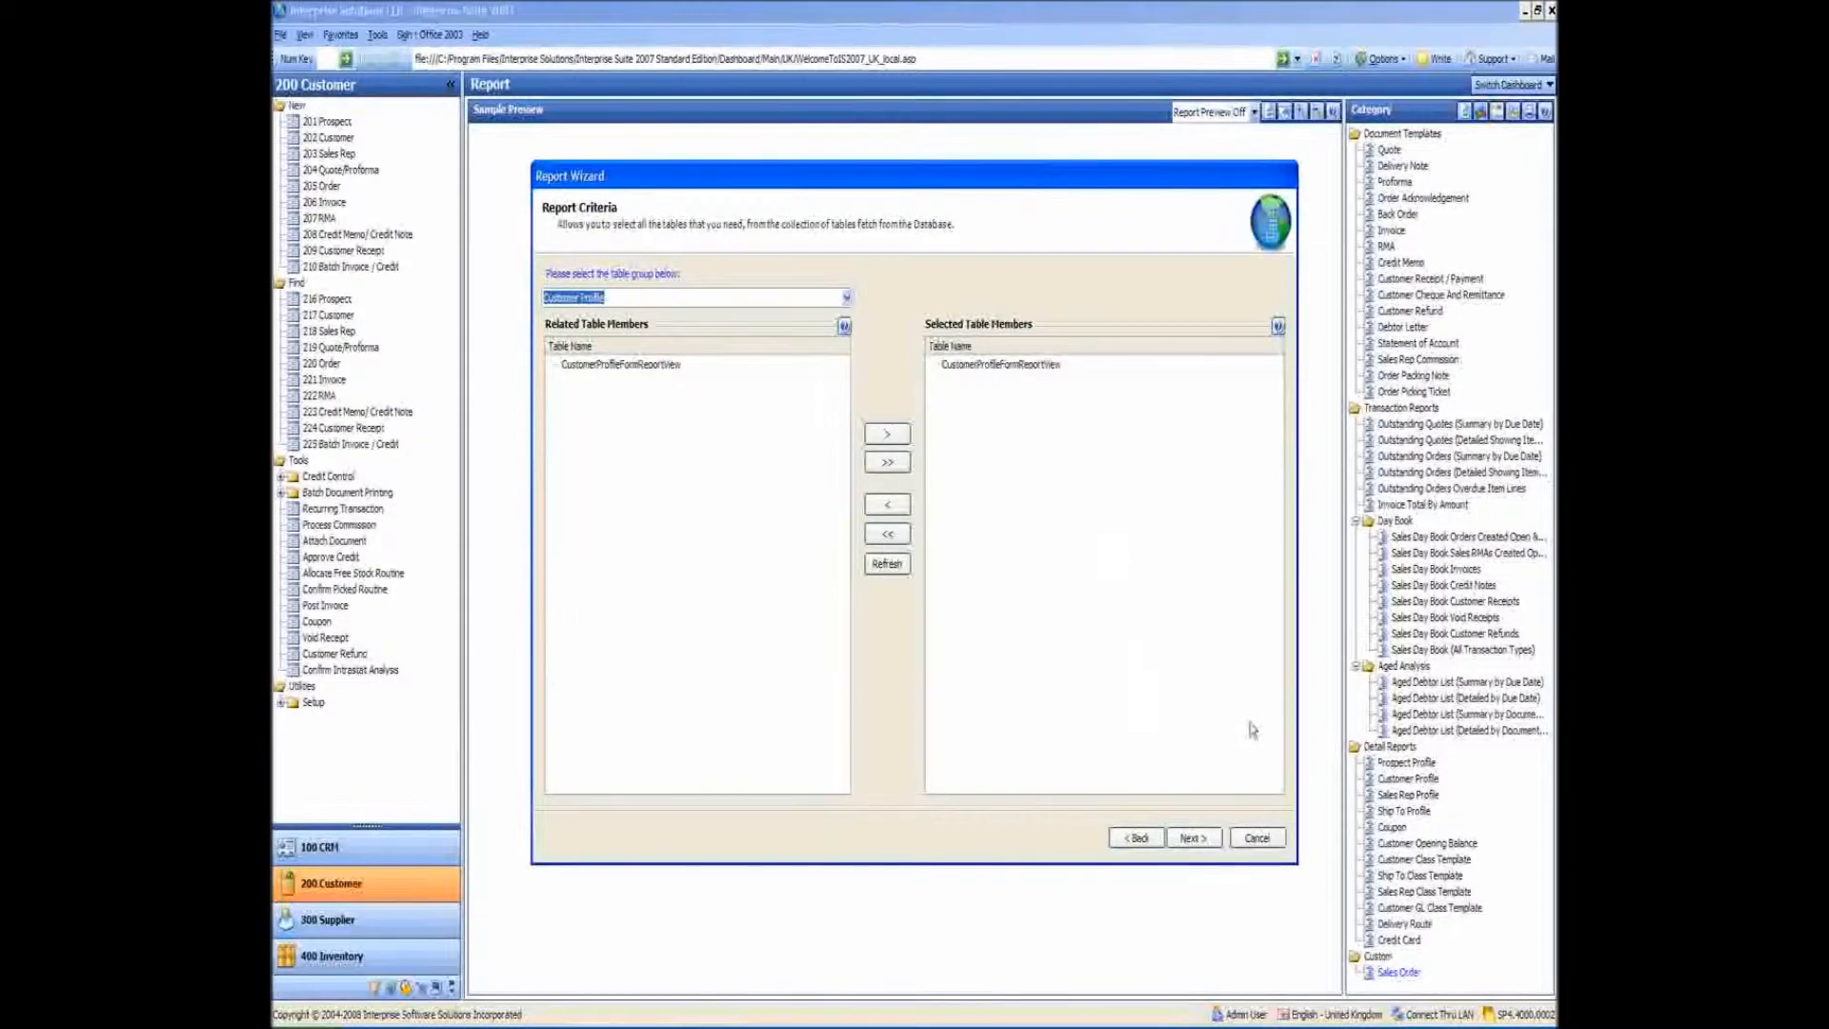
pyautogui.click(1194, 838)
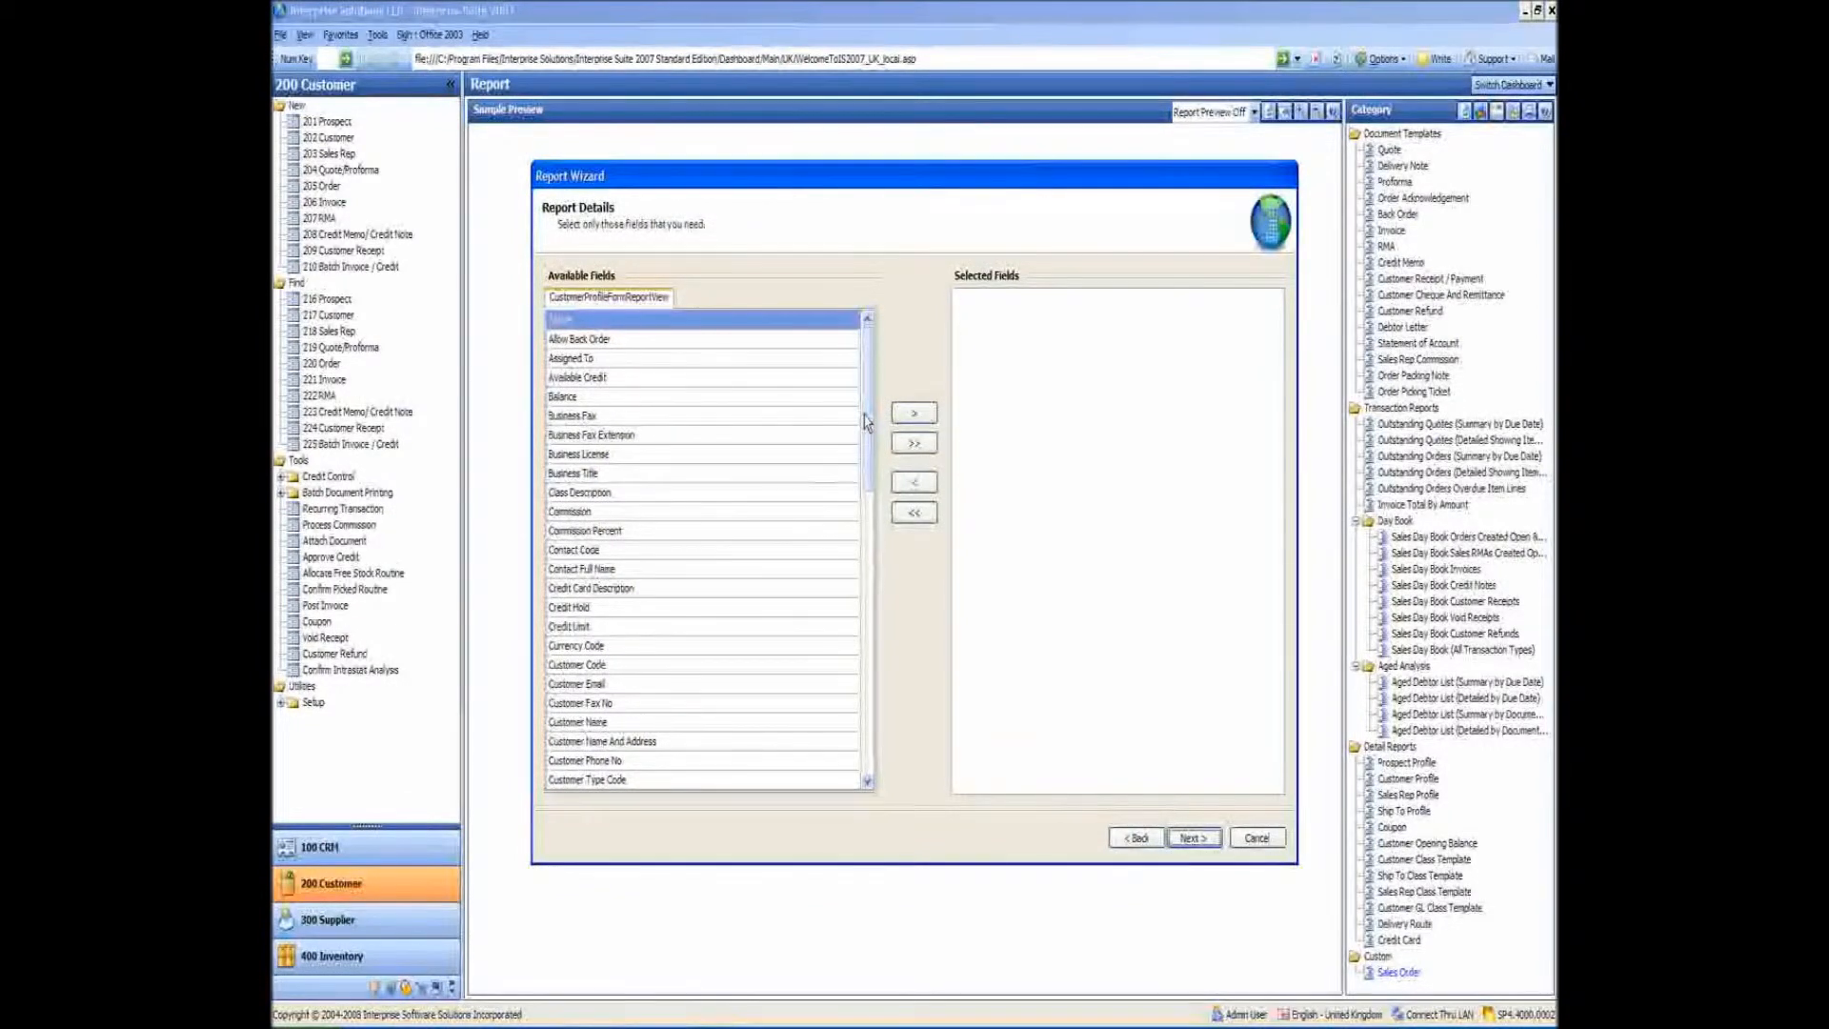
# Add the Currency Code, Customer Code, Customer Email and Customer Fax No fields to the report
pyautogui.scroll(-3, 866, 407)
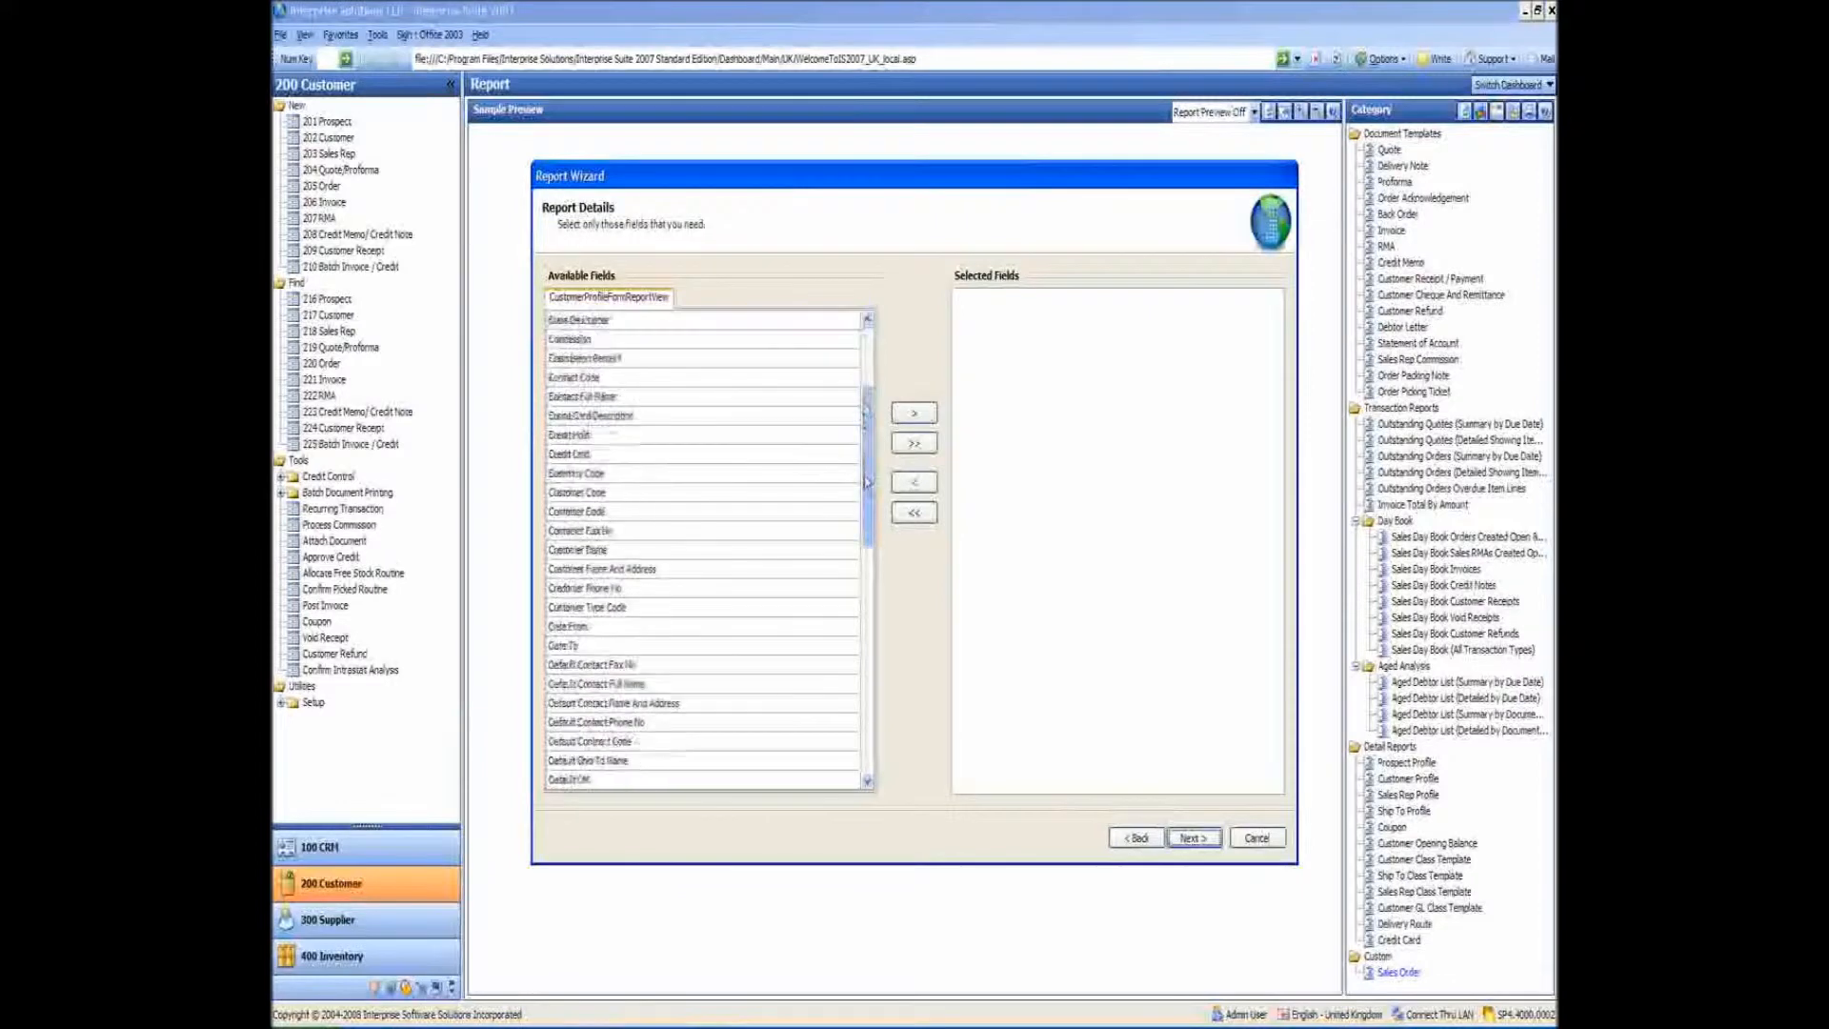
pyautogui.click(562, 519)
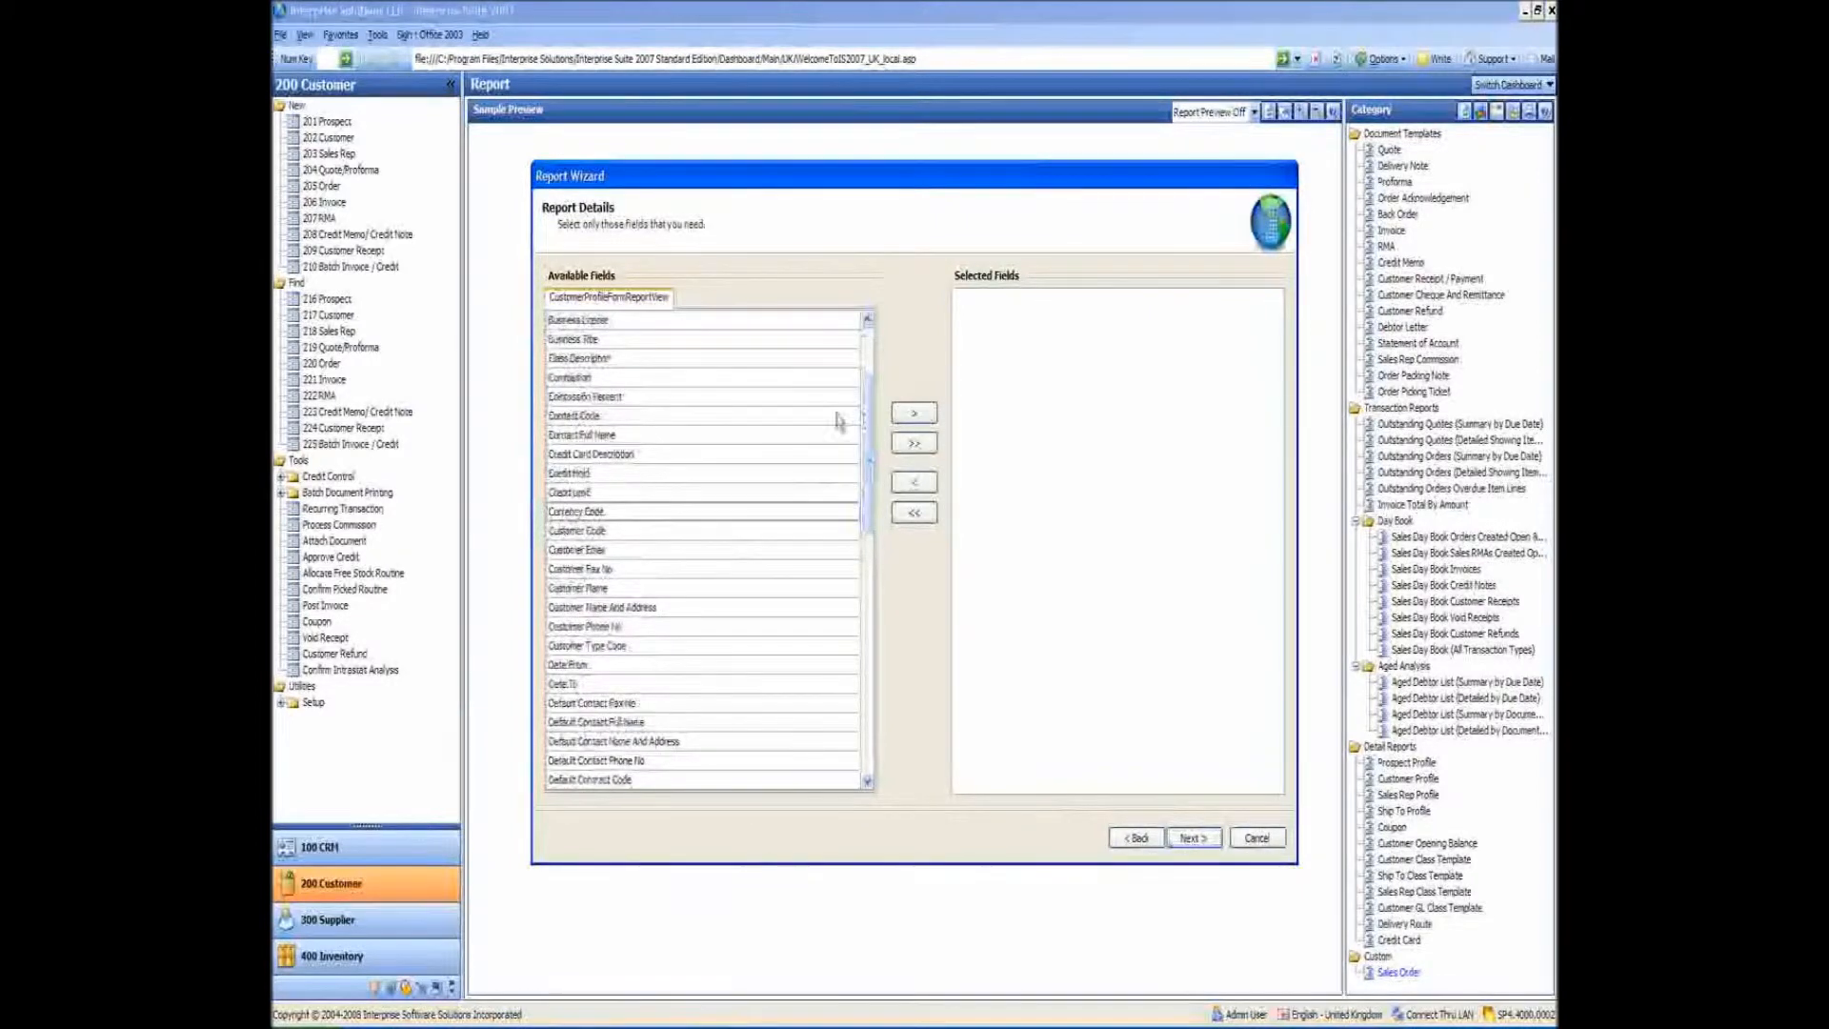
pyautogui.click(913, 414)
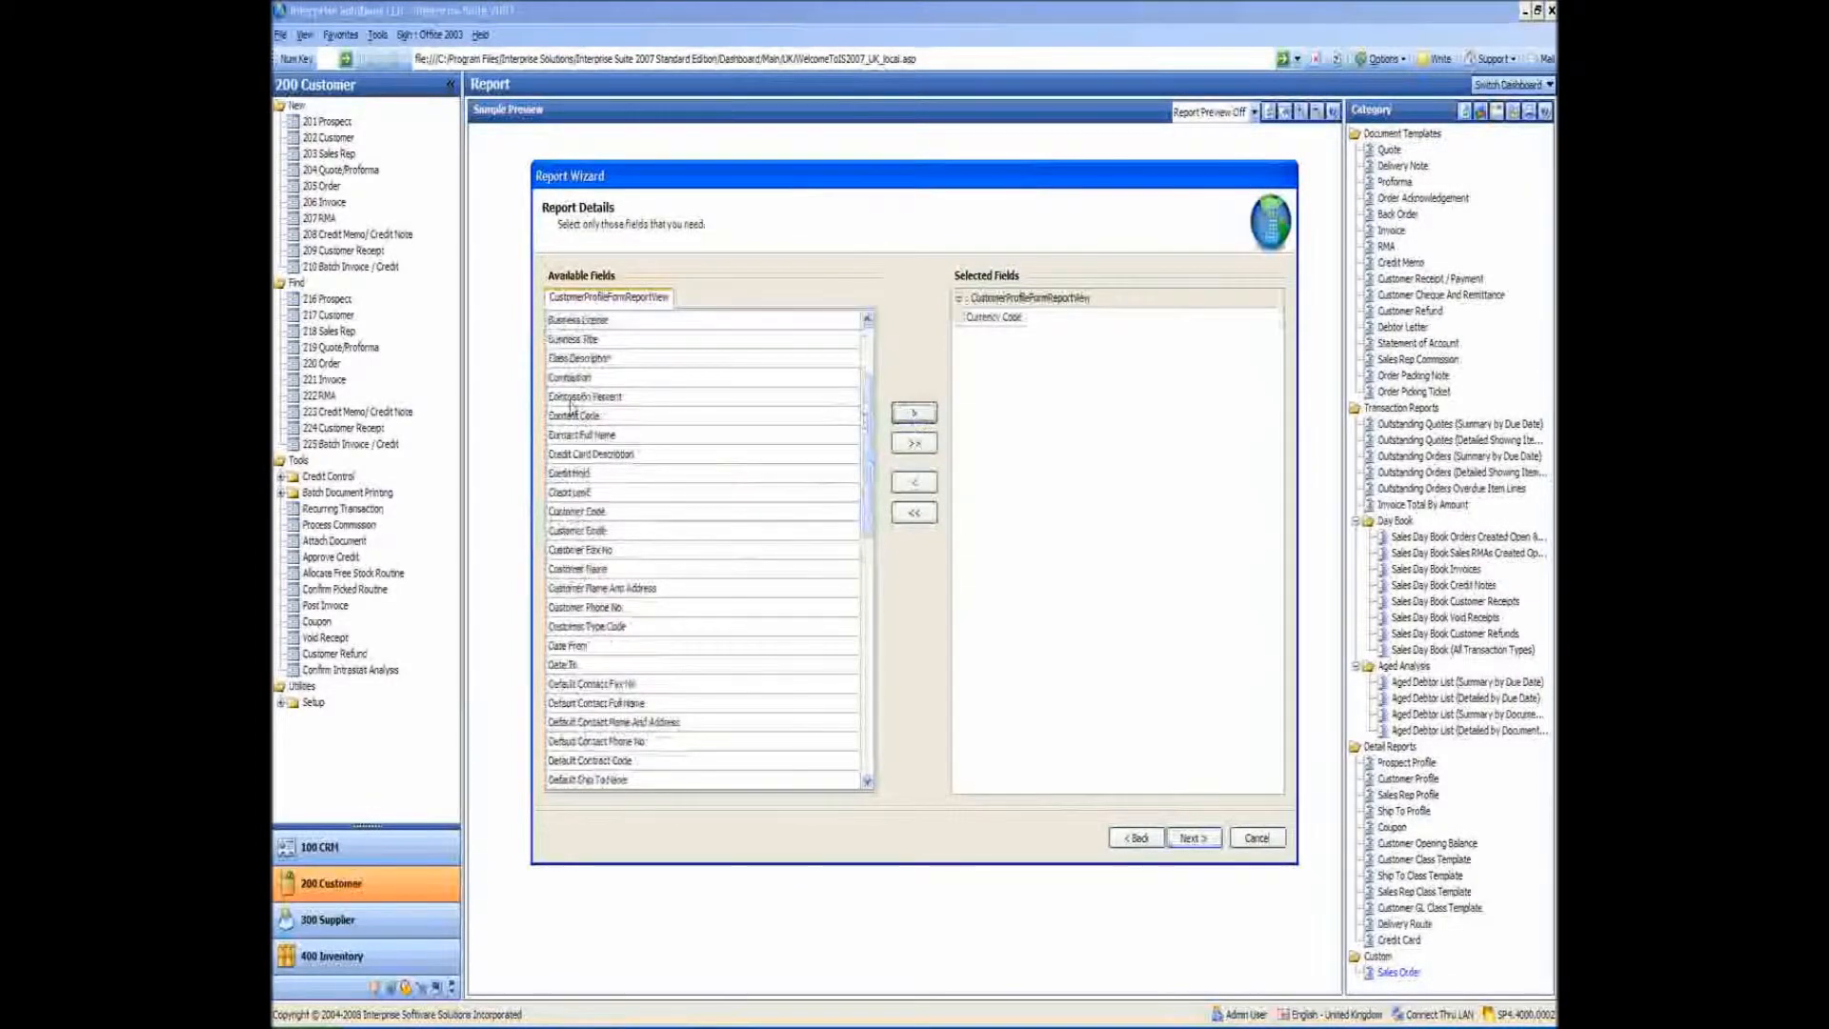
pyautogui.click(610, 512)
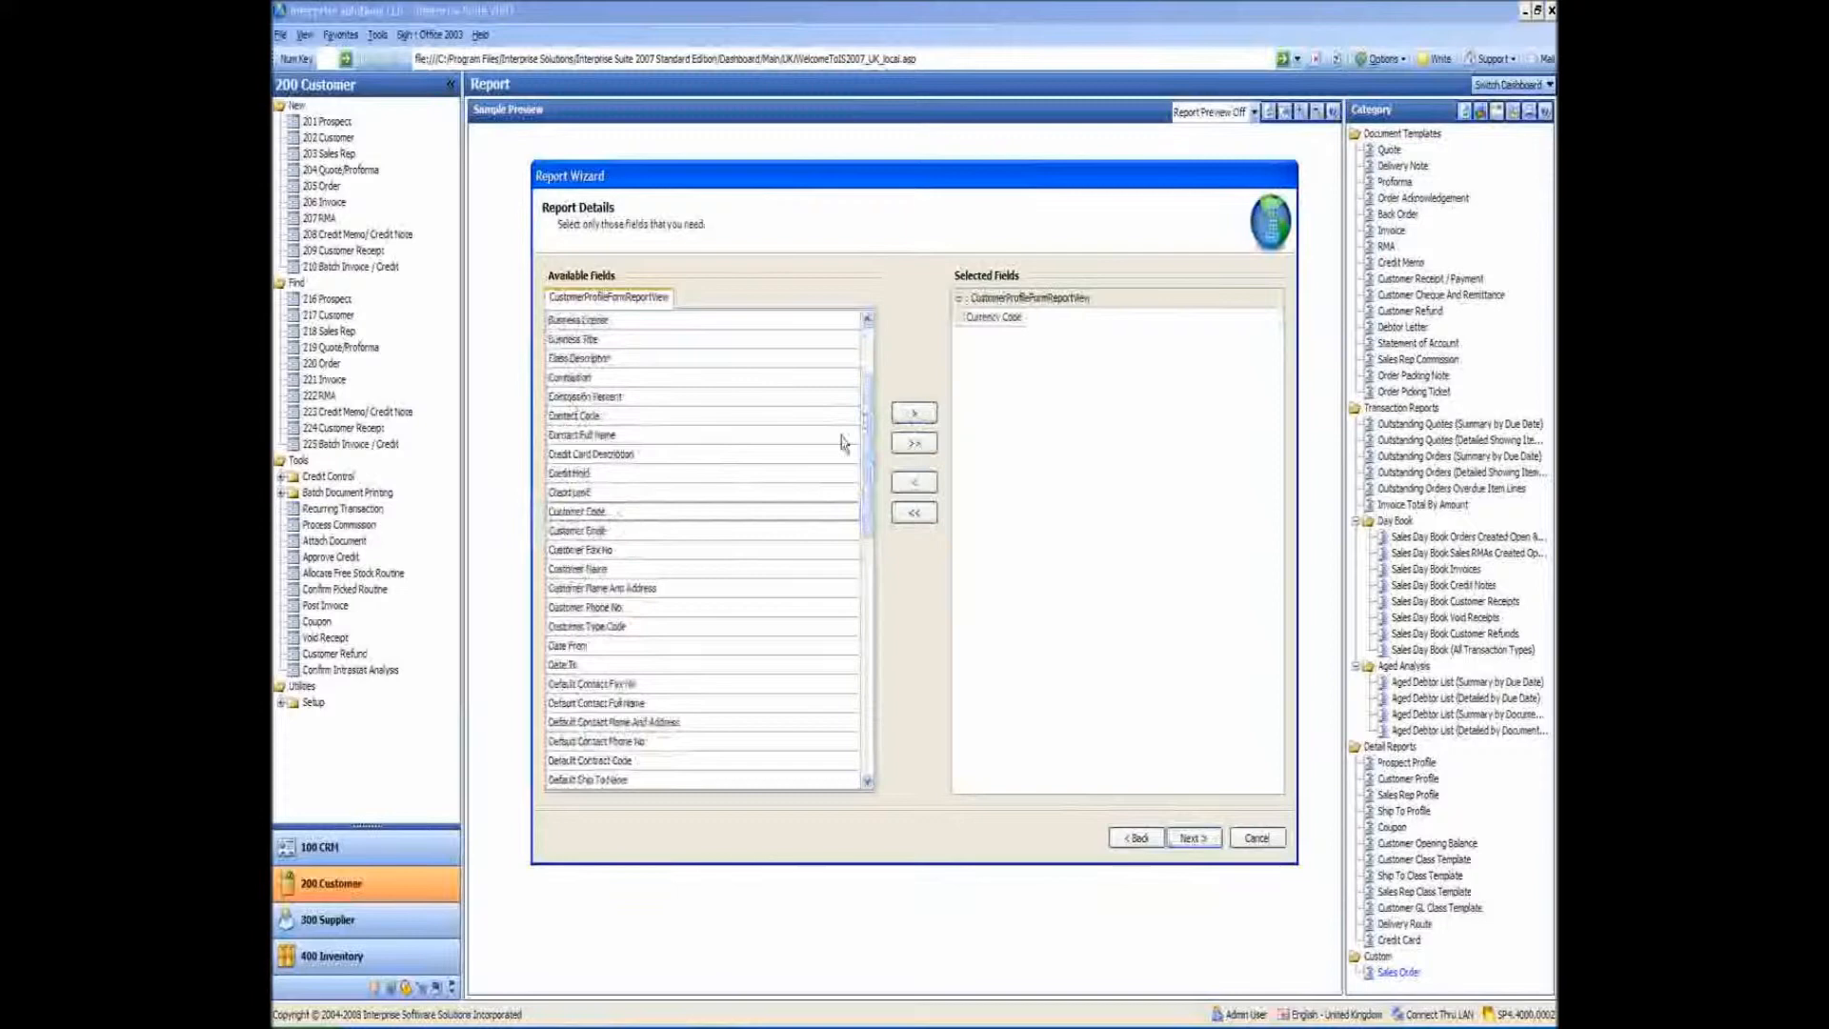
pyautogui.click(914, 416)
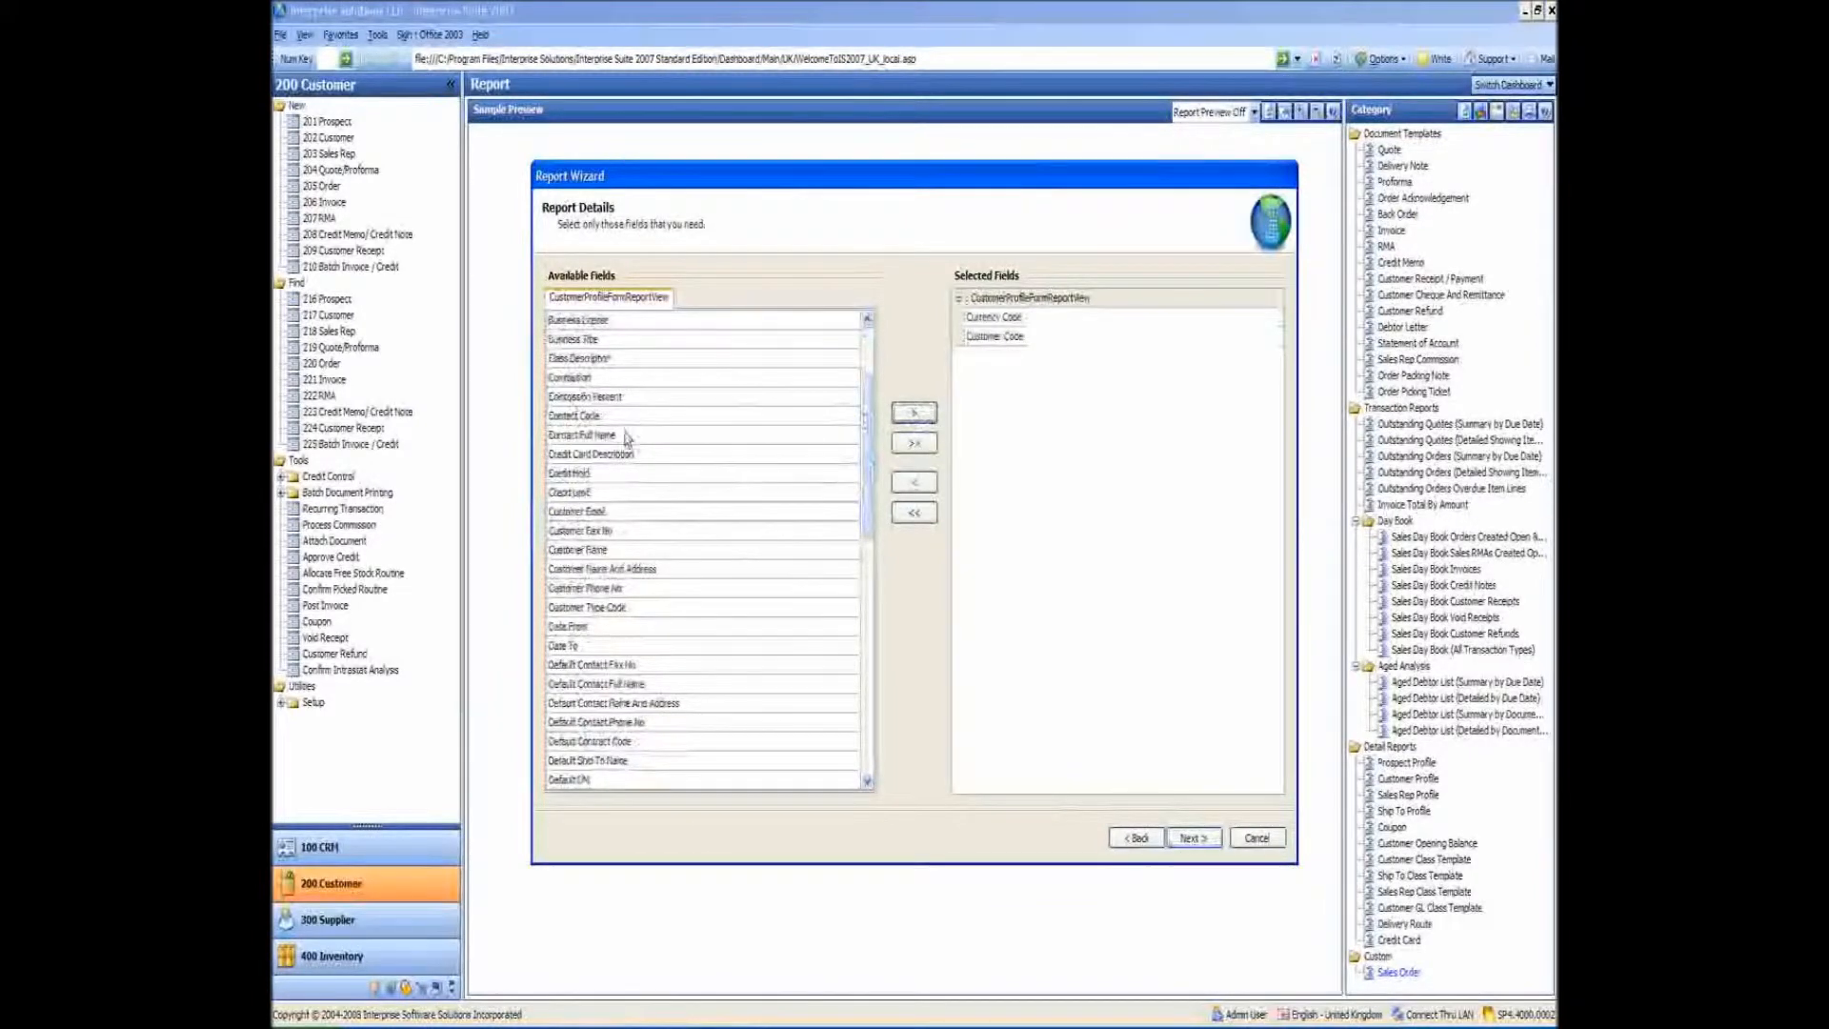
pyautogui.click(600, 511)
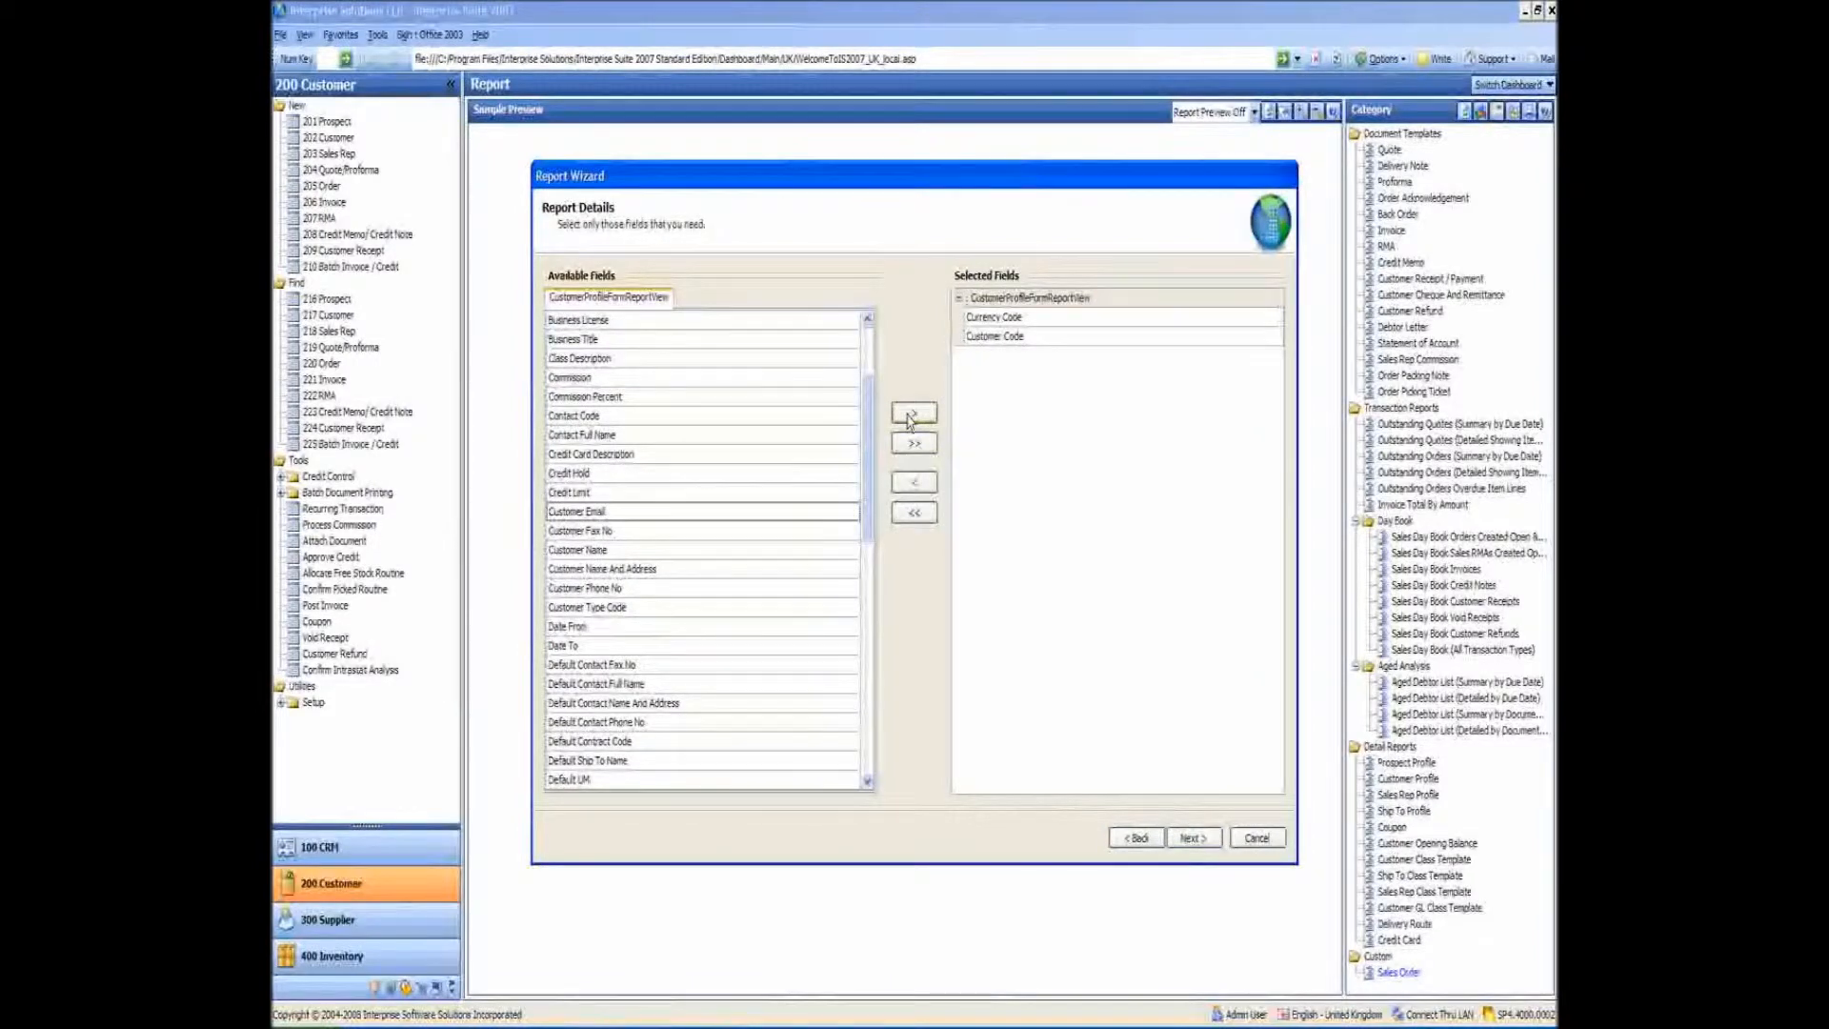
pyautogui.click(910, 415)
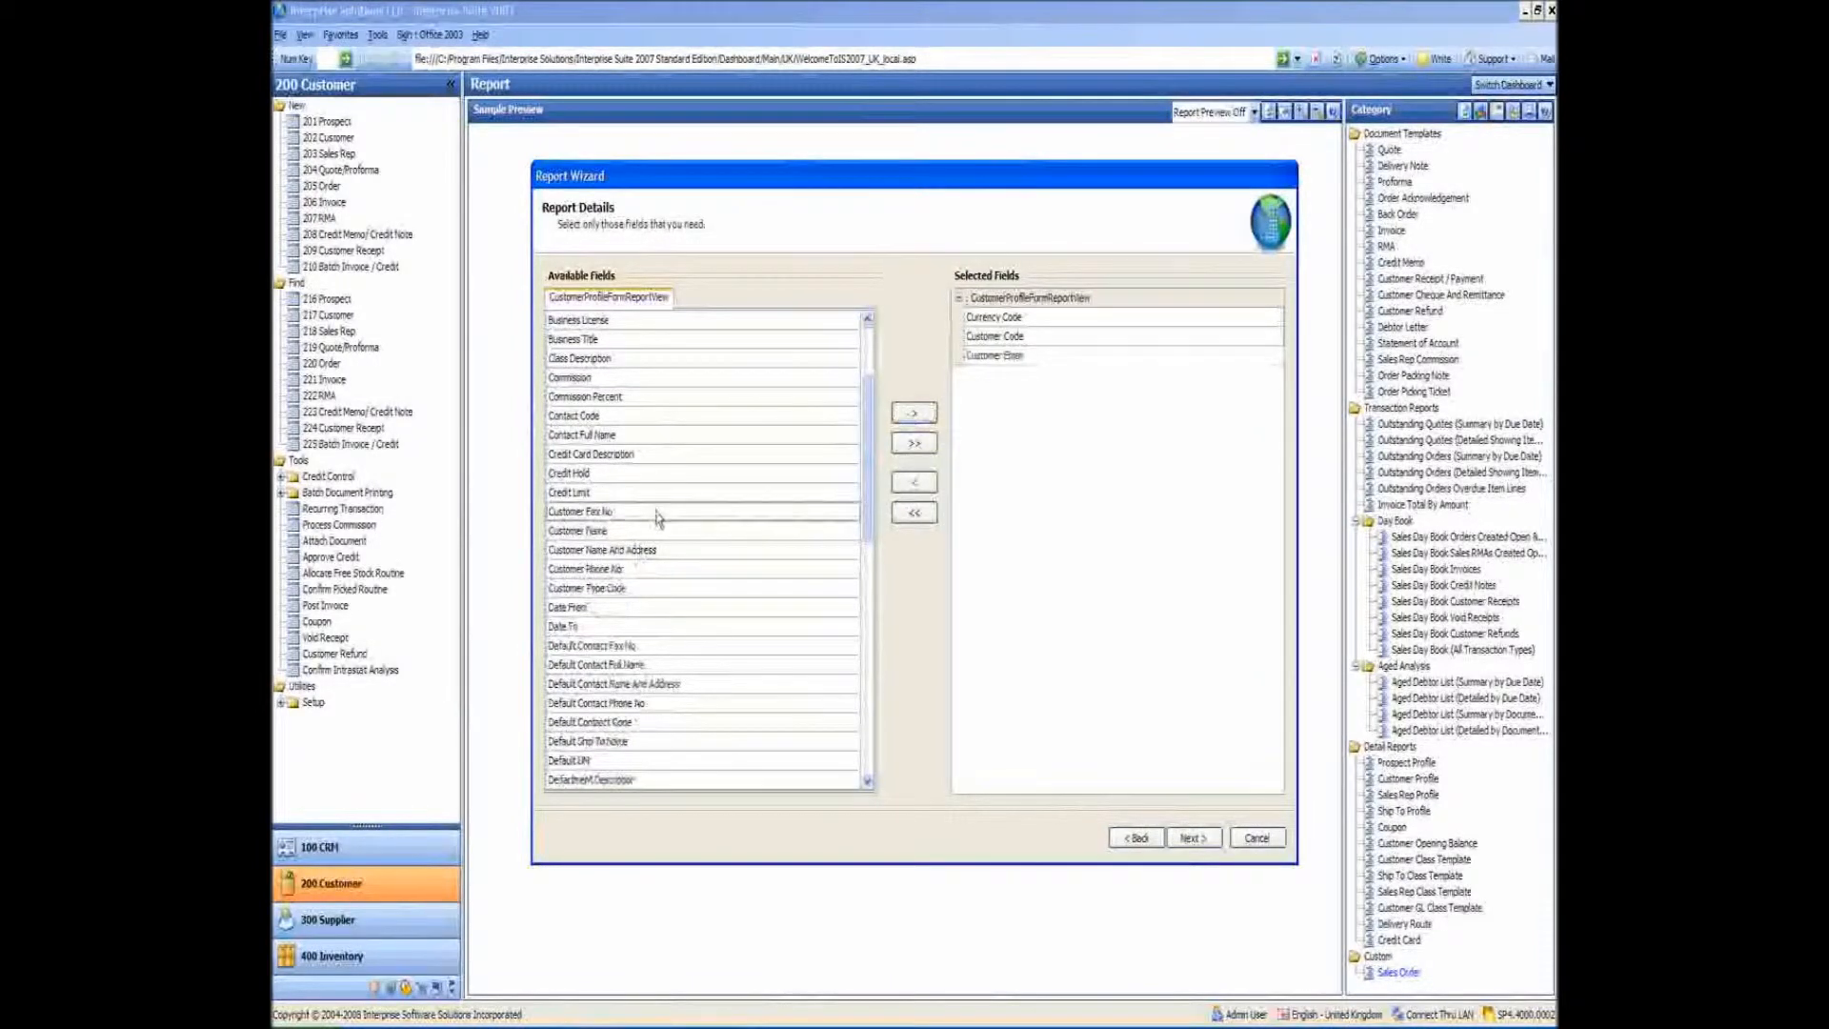
pyautogui.click(910, 415)
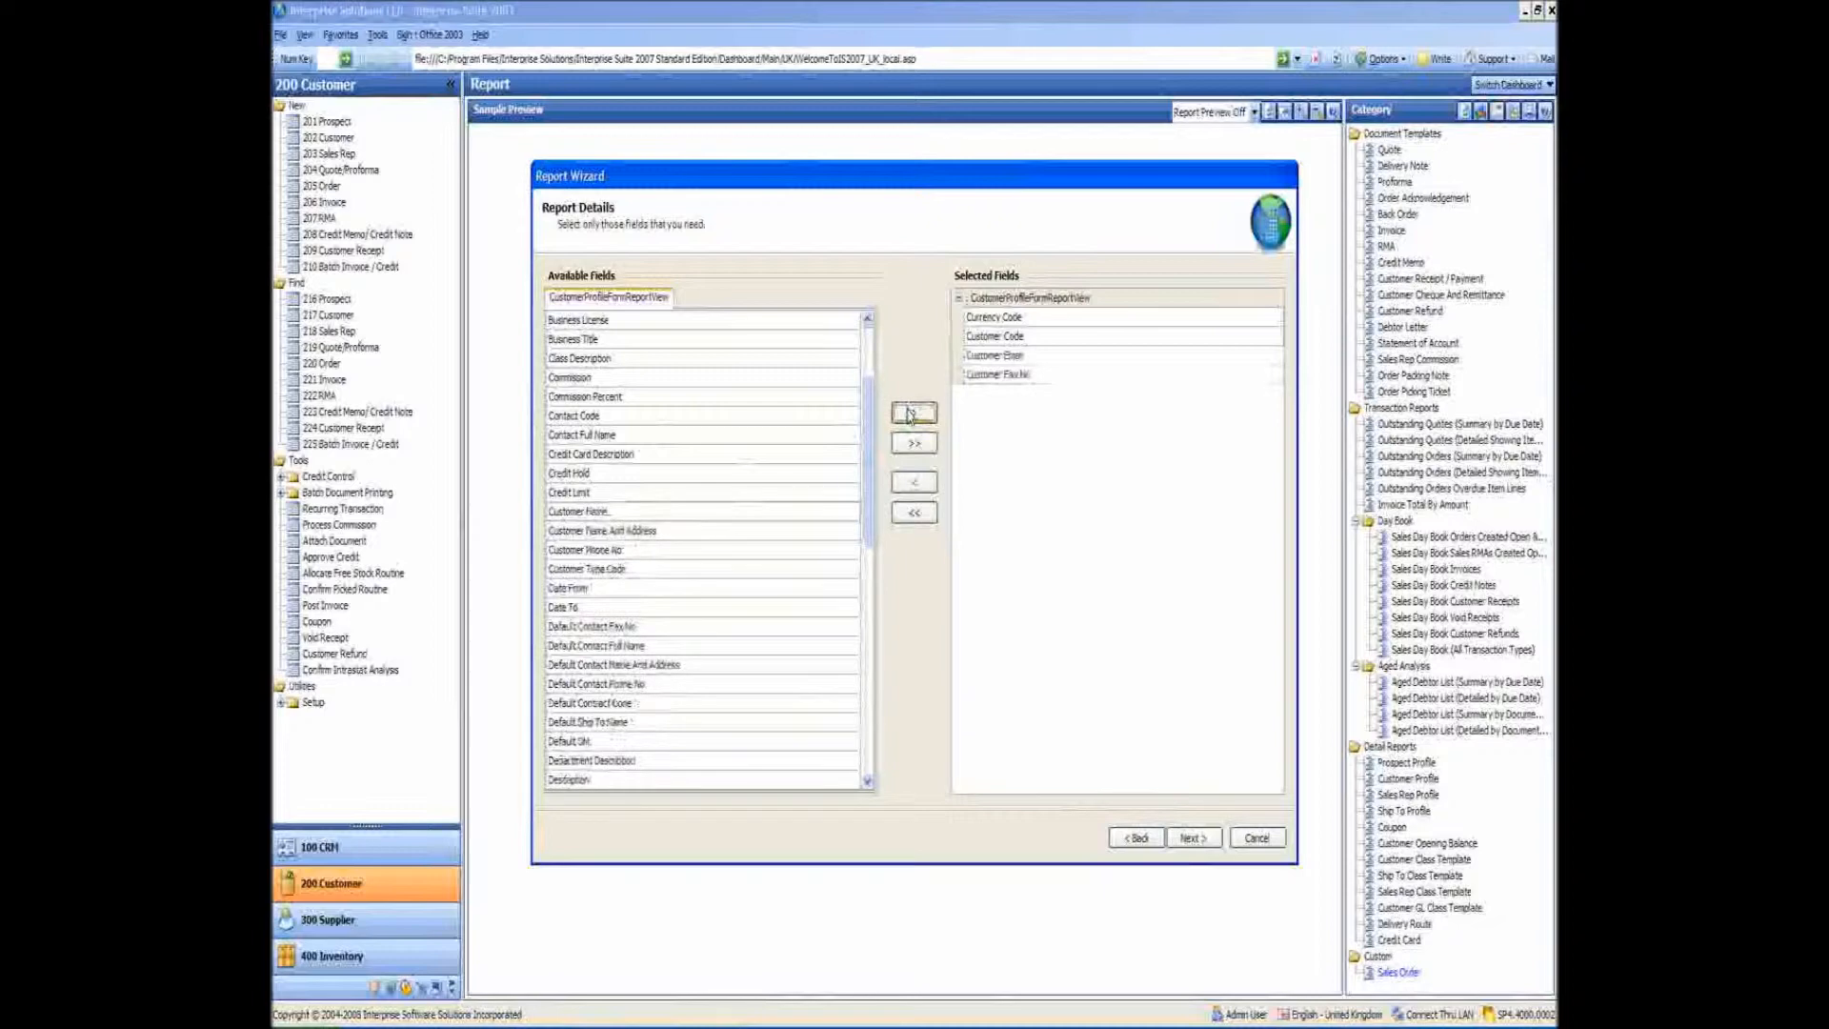
# Add Customer Name And Address, Customer Phone No, Credit Limit and Balance to the report, completing the field selection
pyautogui.click(729, 530)
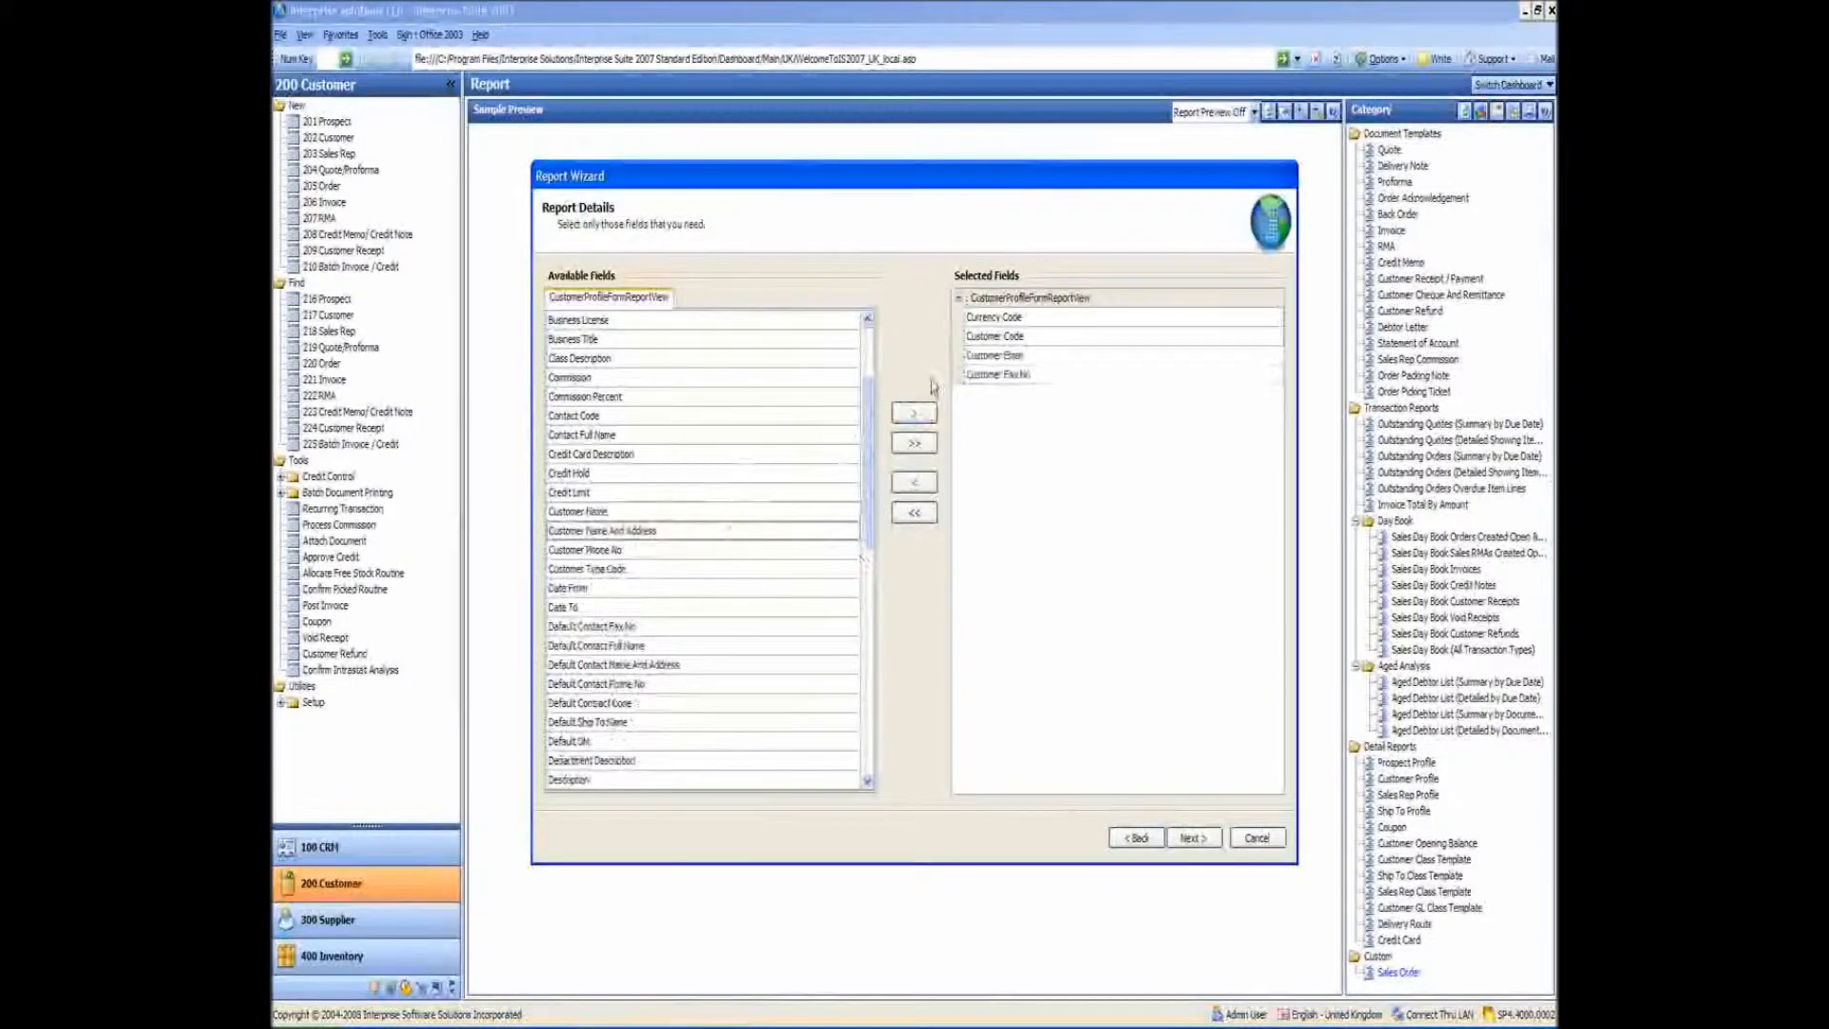
pyautogui.click(917, 416)
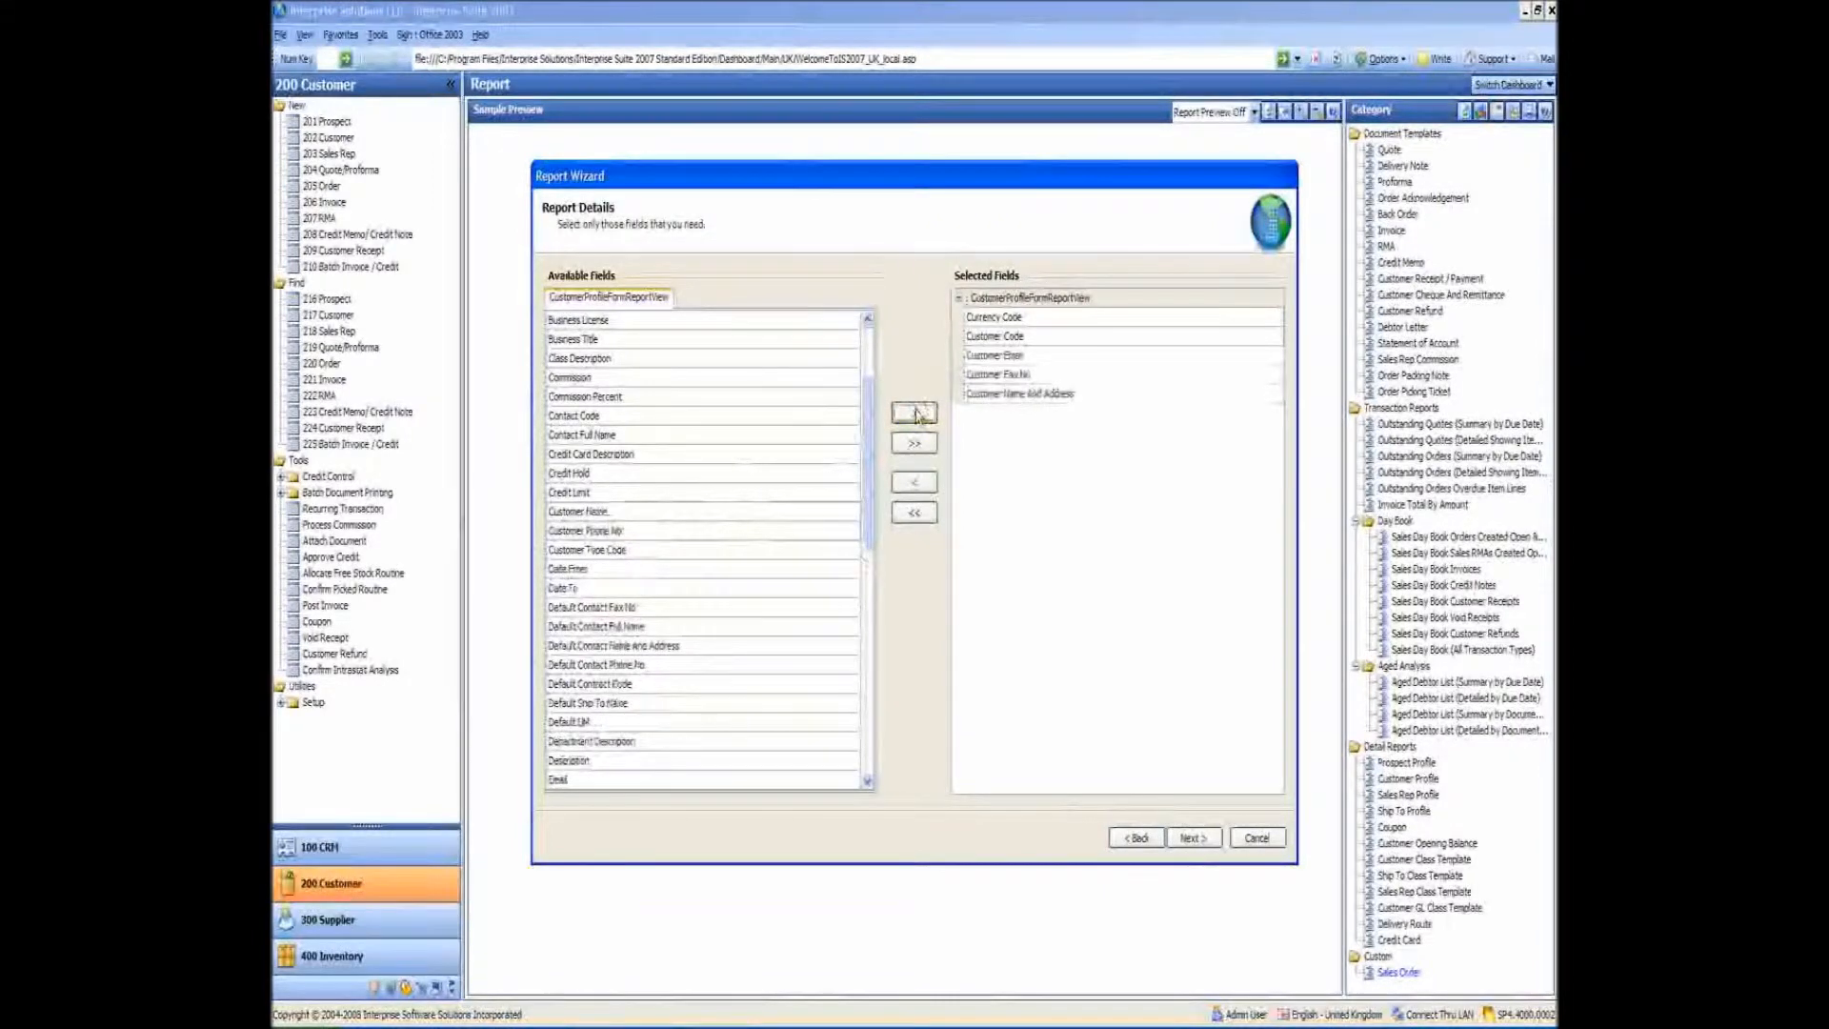
pyautogui.click(682, 531)
pyautogui.click(907, 415)
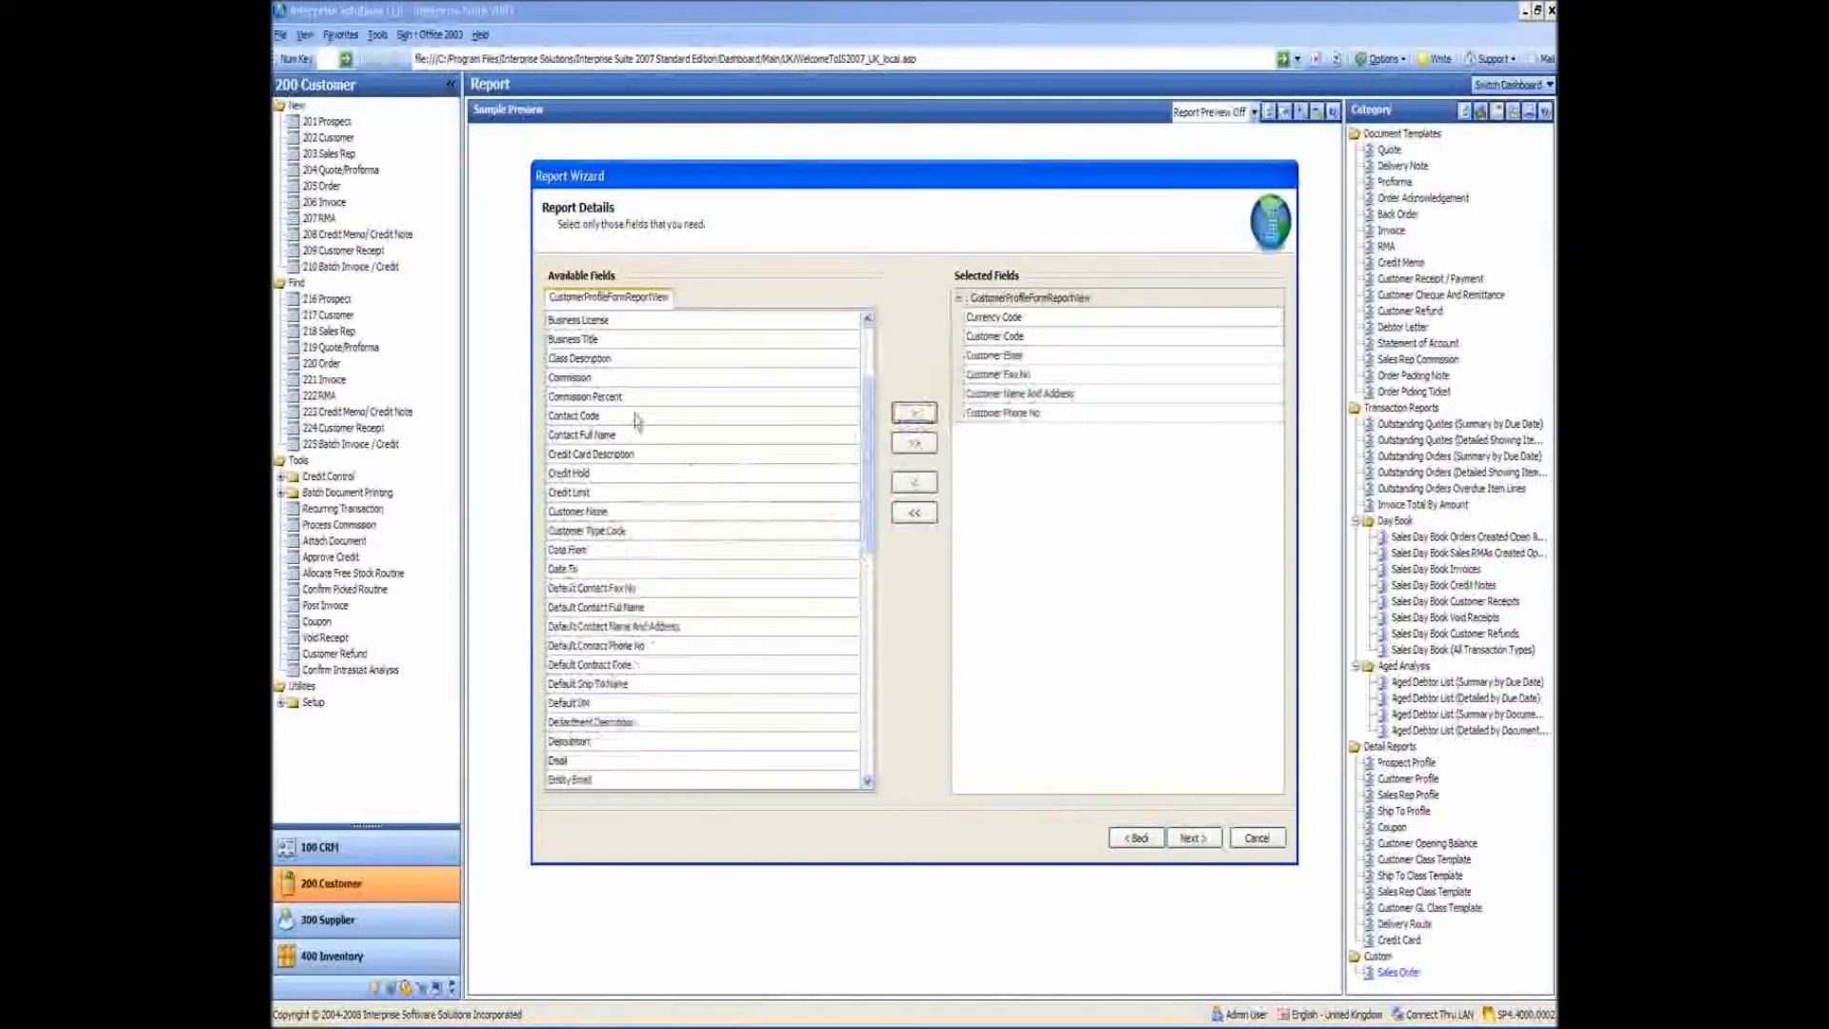
pyautogui.click(631, 492)
pyautogui.click(912, 412)
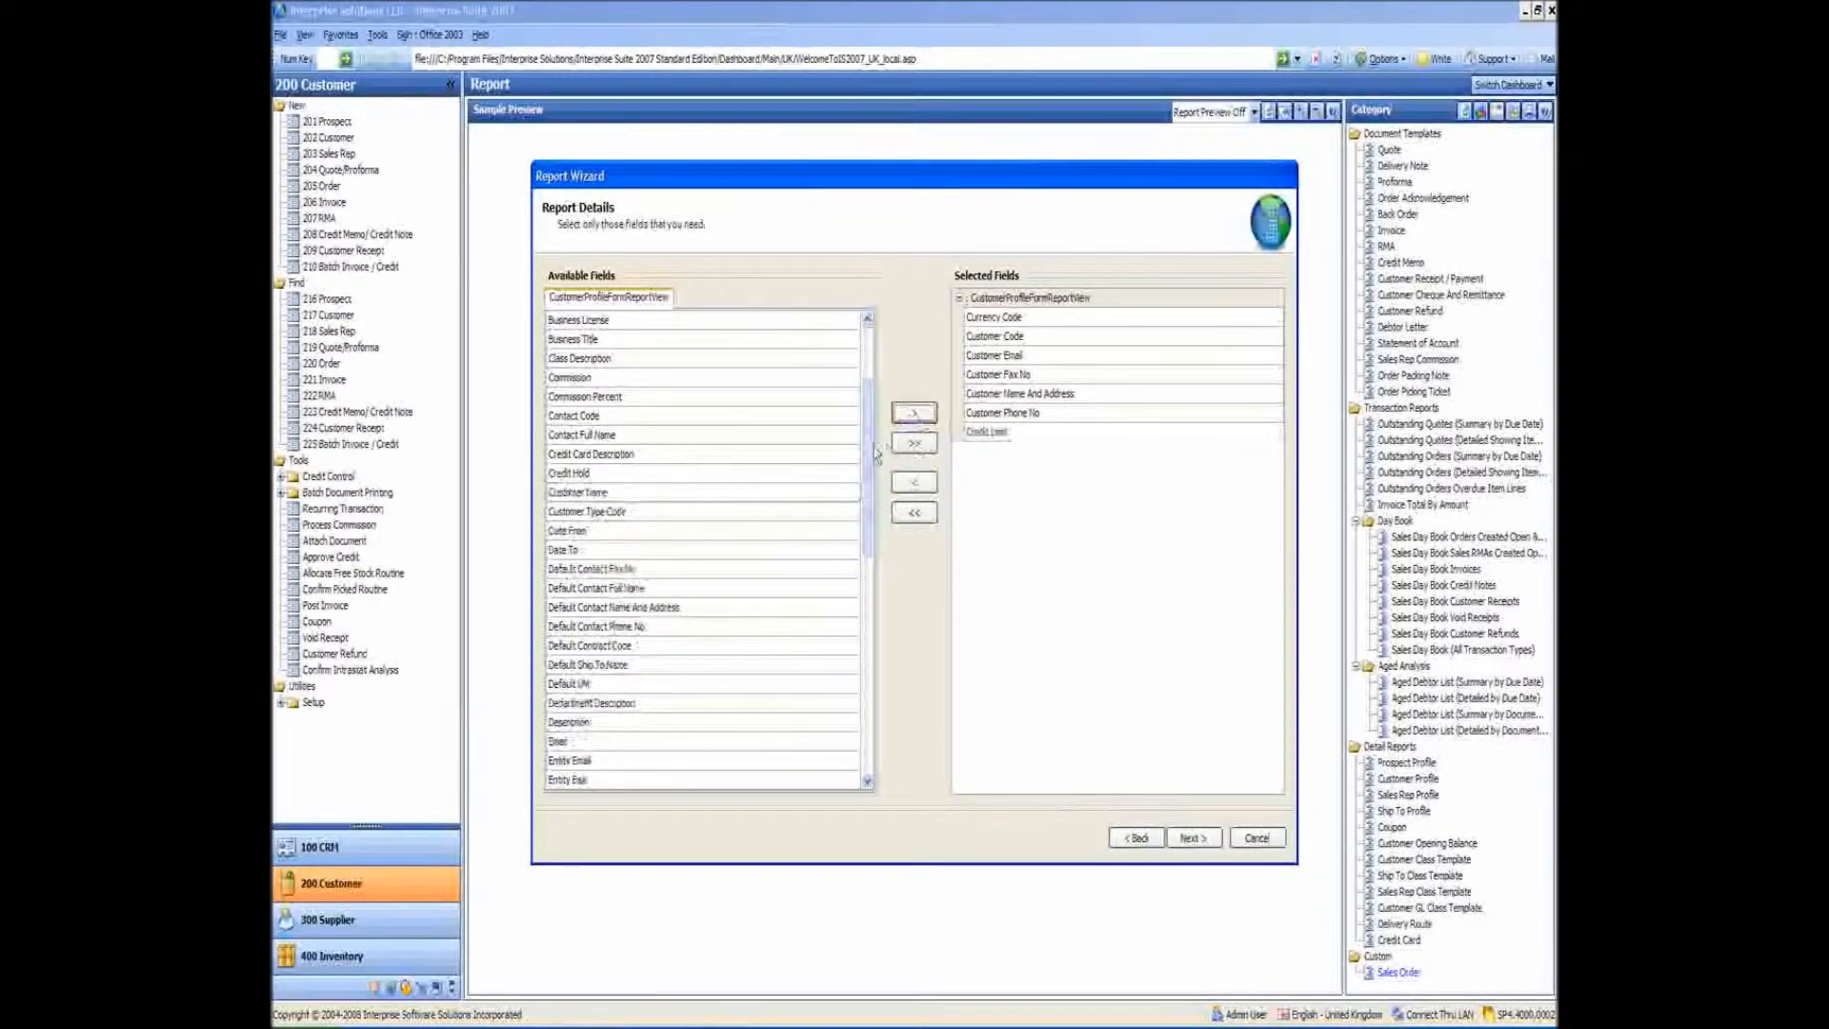
pyautogui.moveTo(866, 448); pyautogui.dragTo(867, 416)
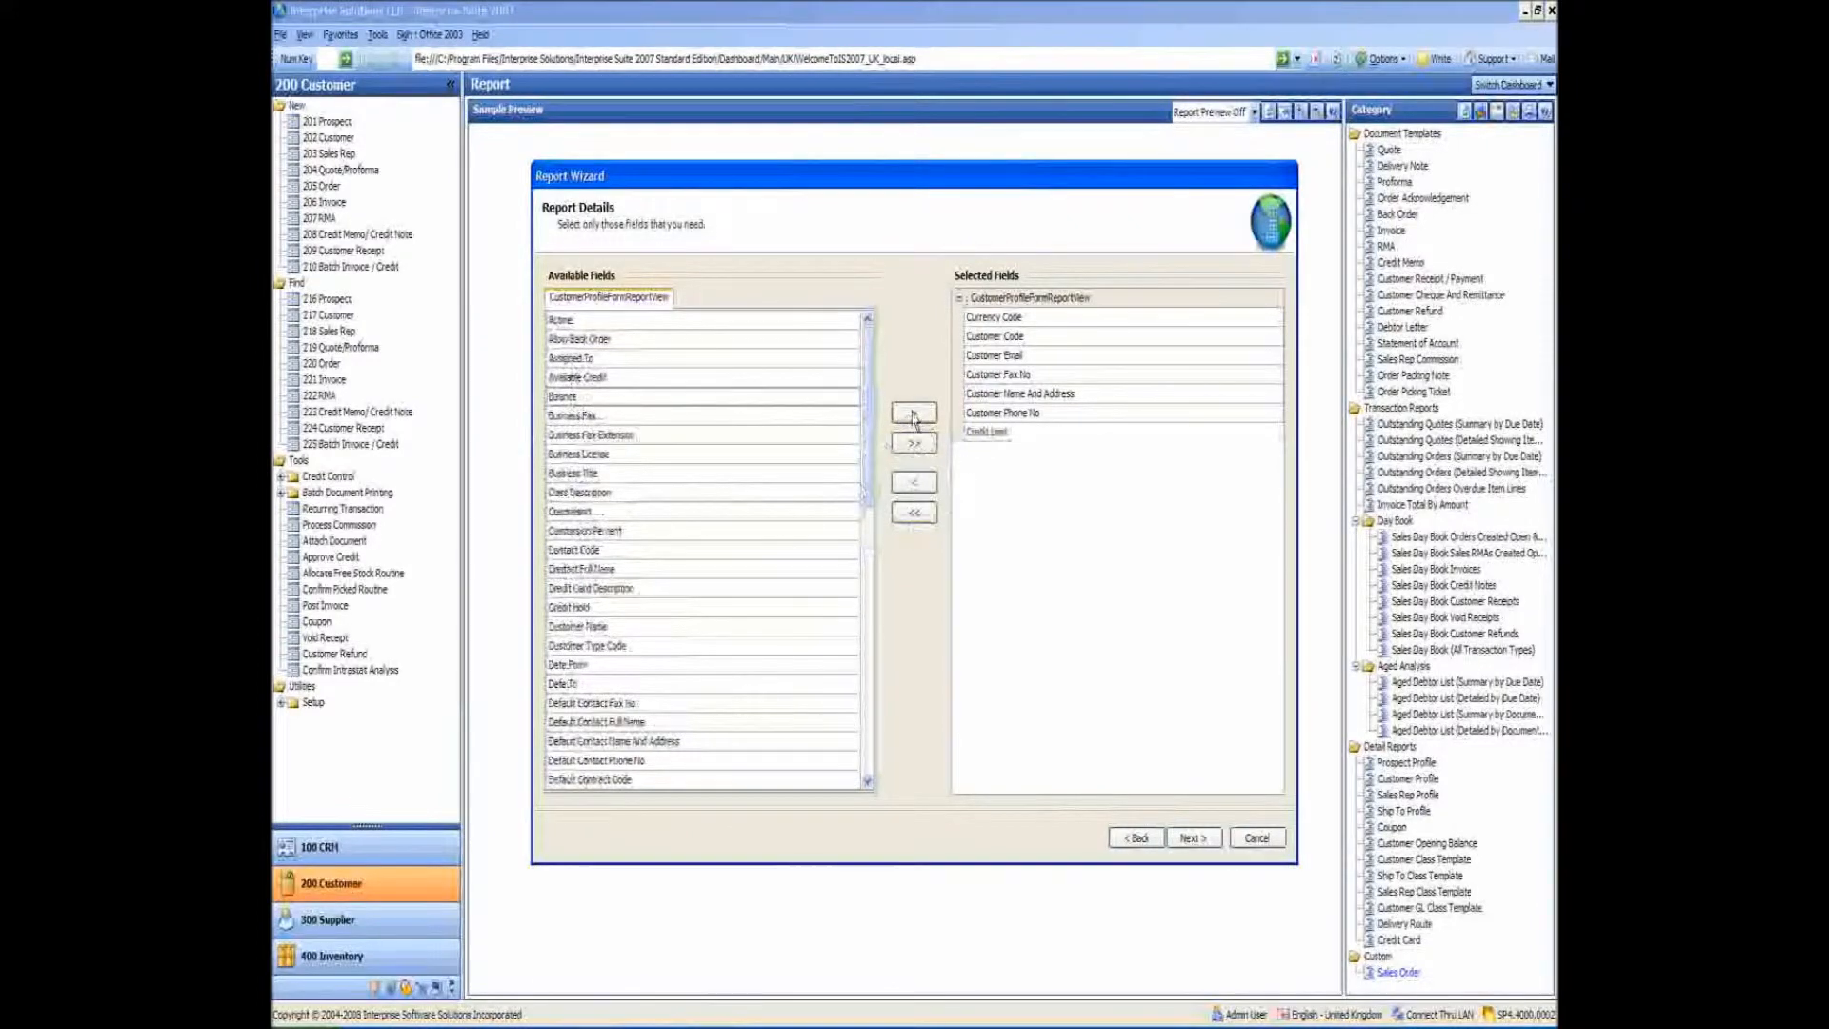
pyautogui.click(912, 414)
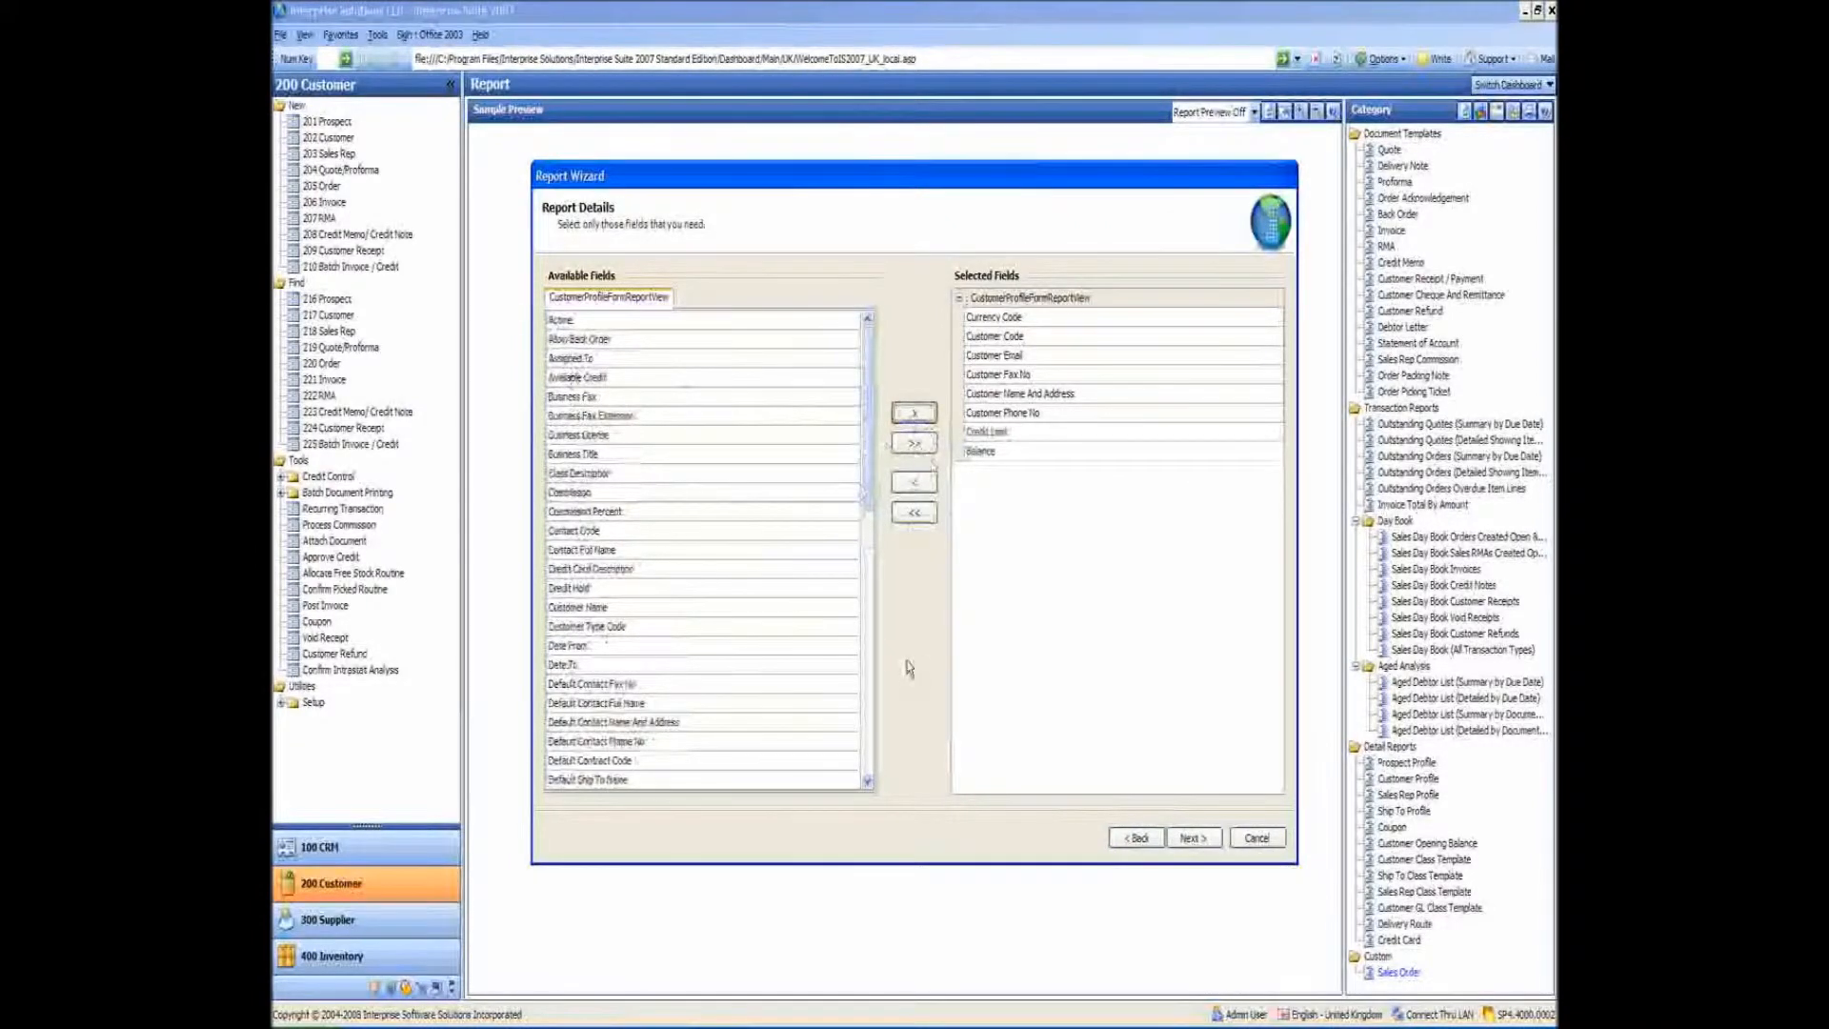
pyautogui.click(1191, 838)
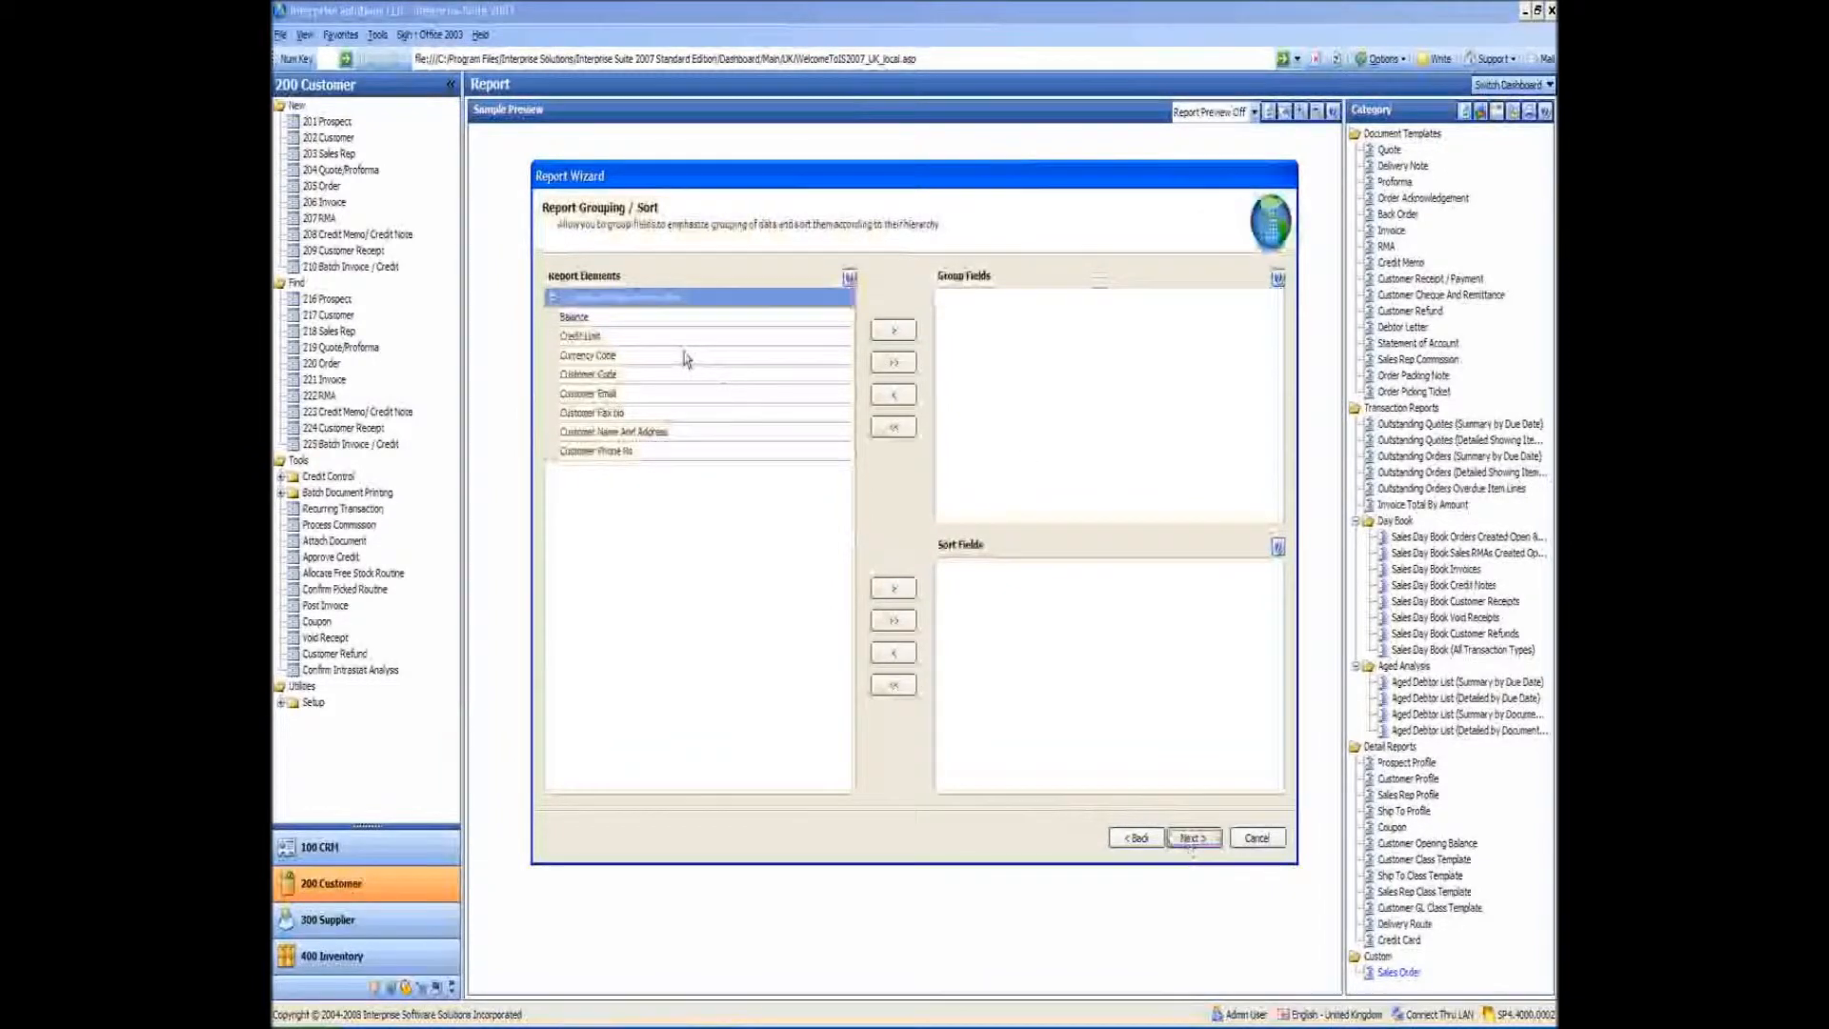
# Sort the report by Currency Code in ascending order and continue to the summary page without setting any filters
pyautogui.click(614, 360)
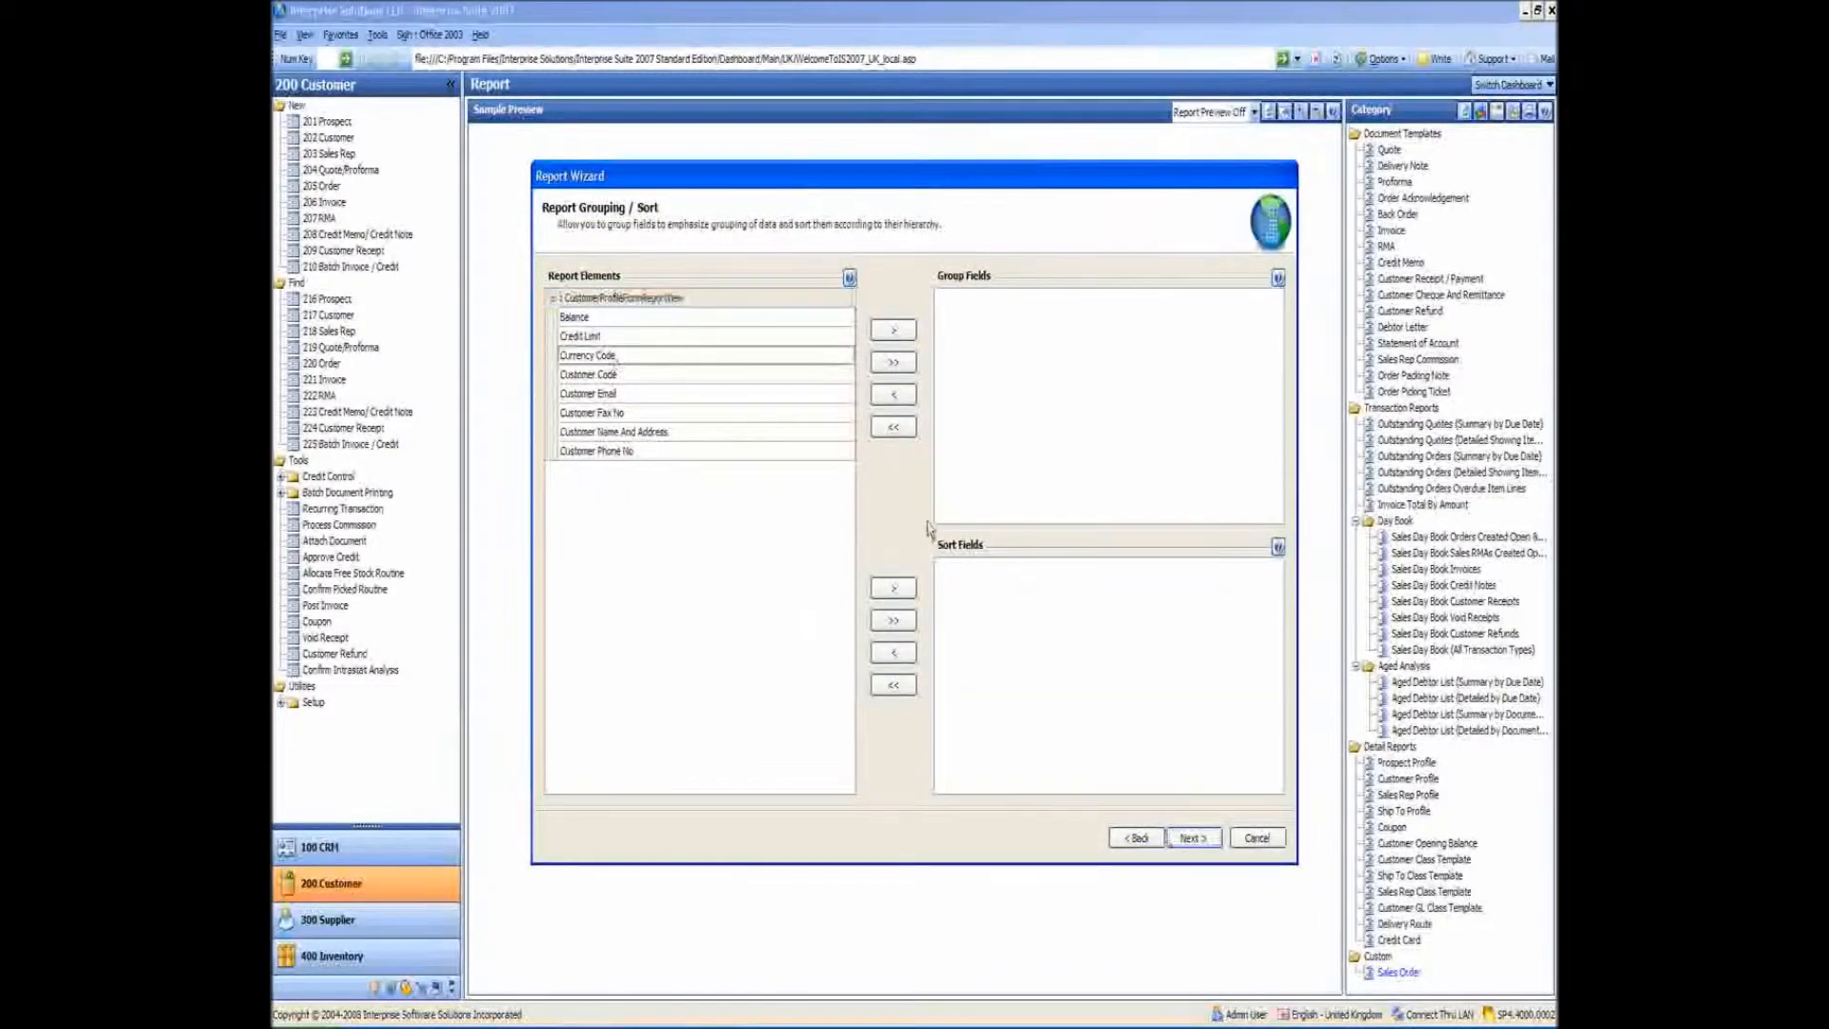
pyautogui.click(893, 589)
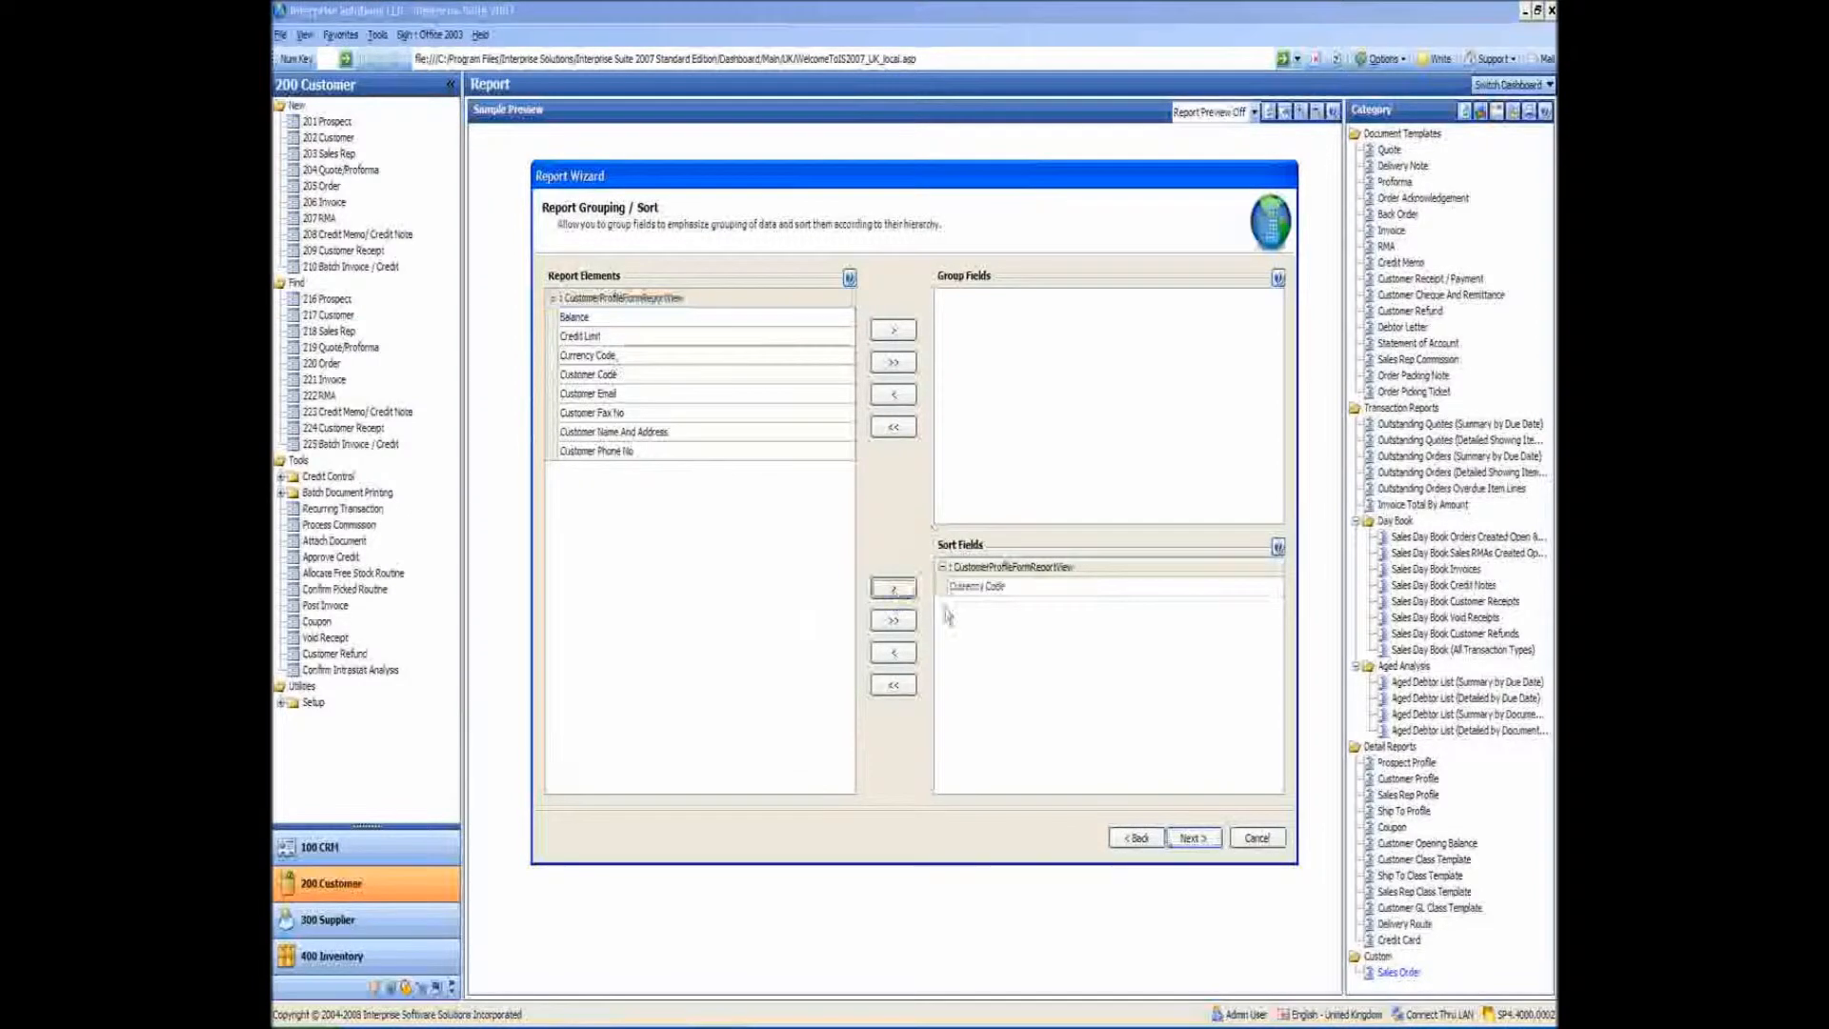
pyautogui.click(1274, 589)
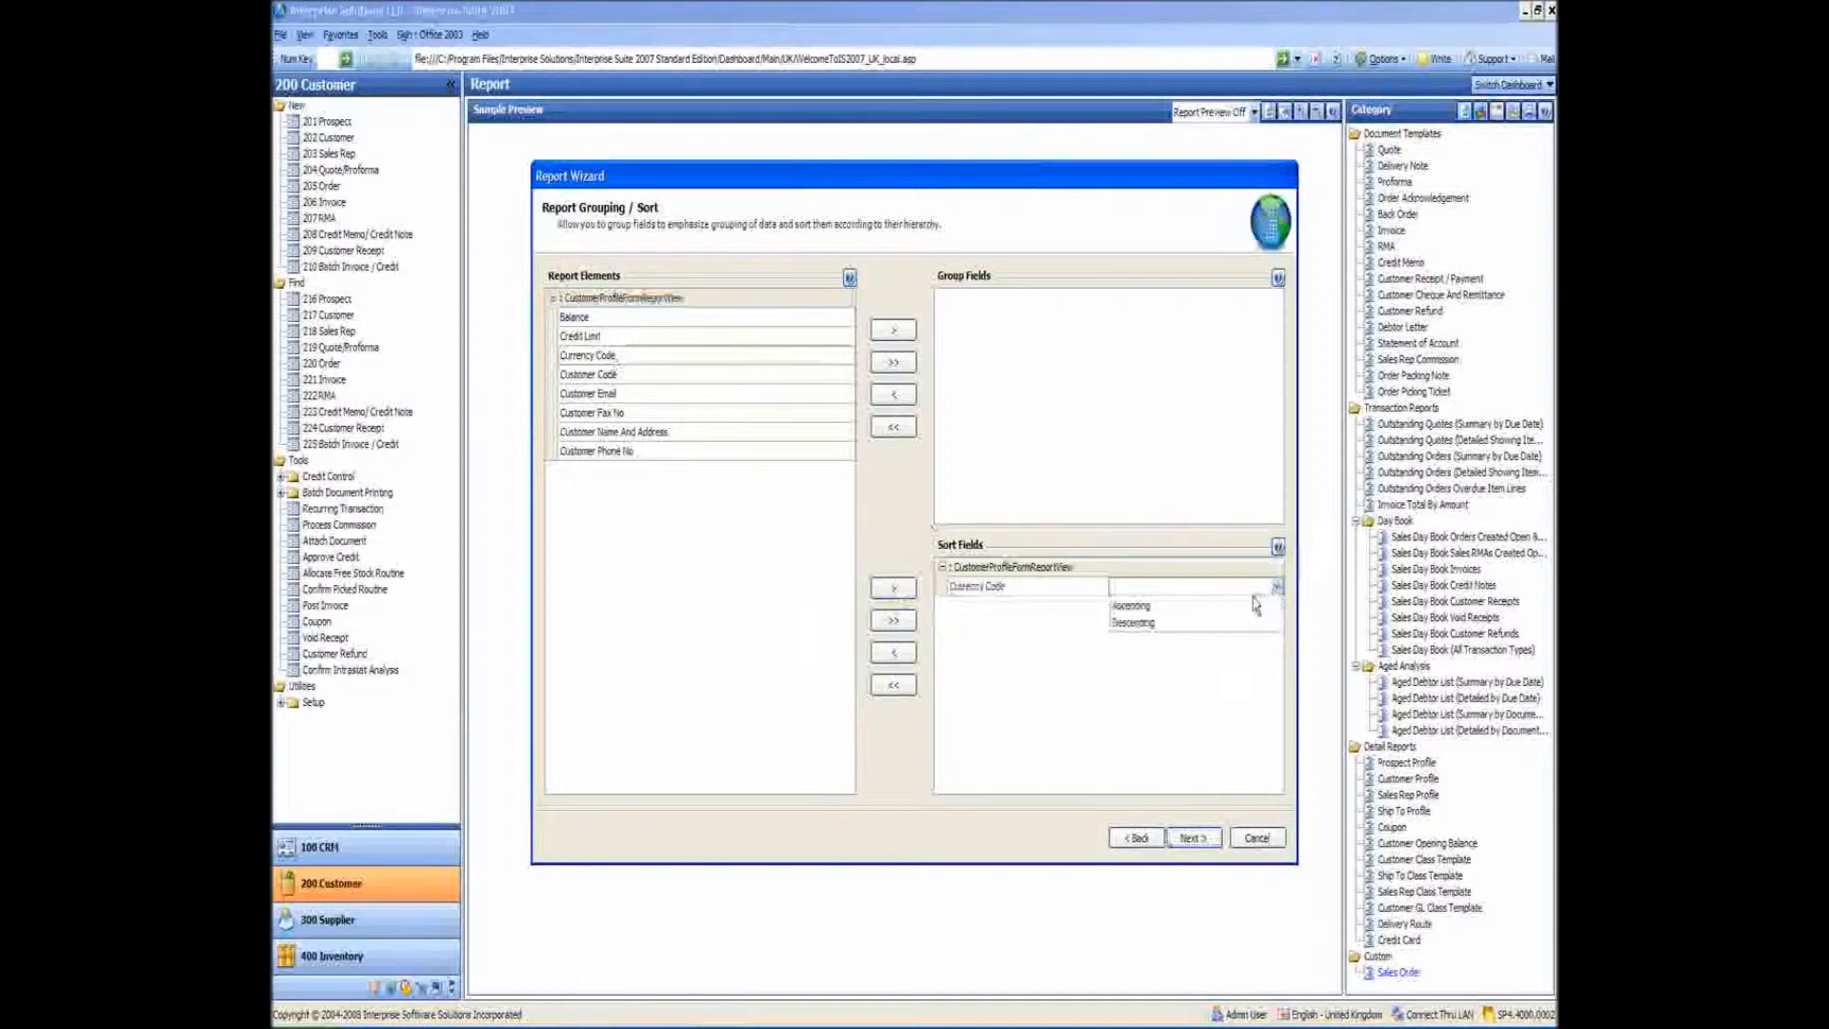
pyautogui.click(1252, 606)
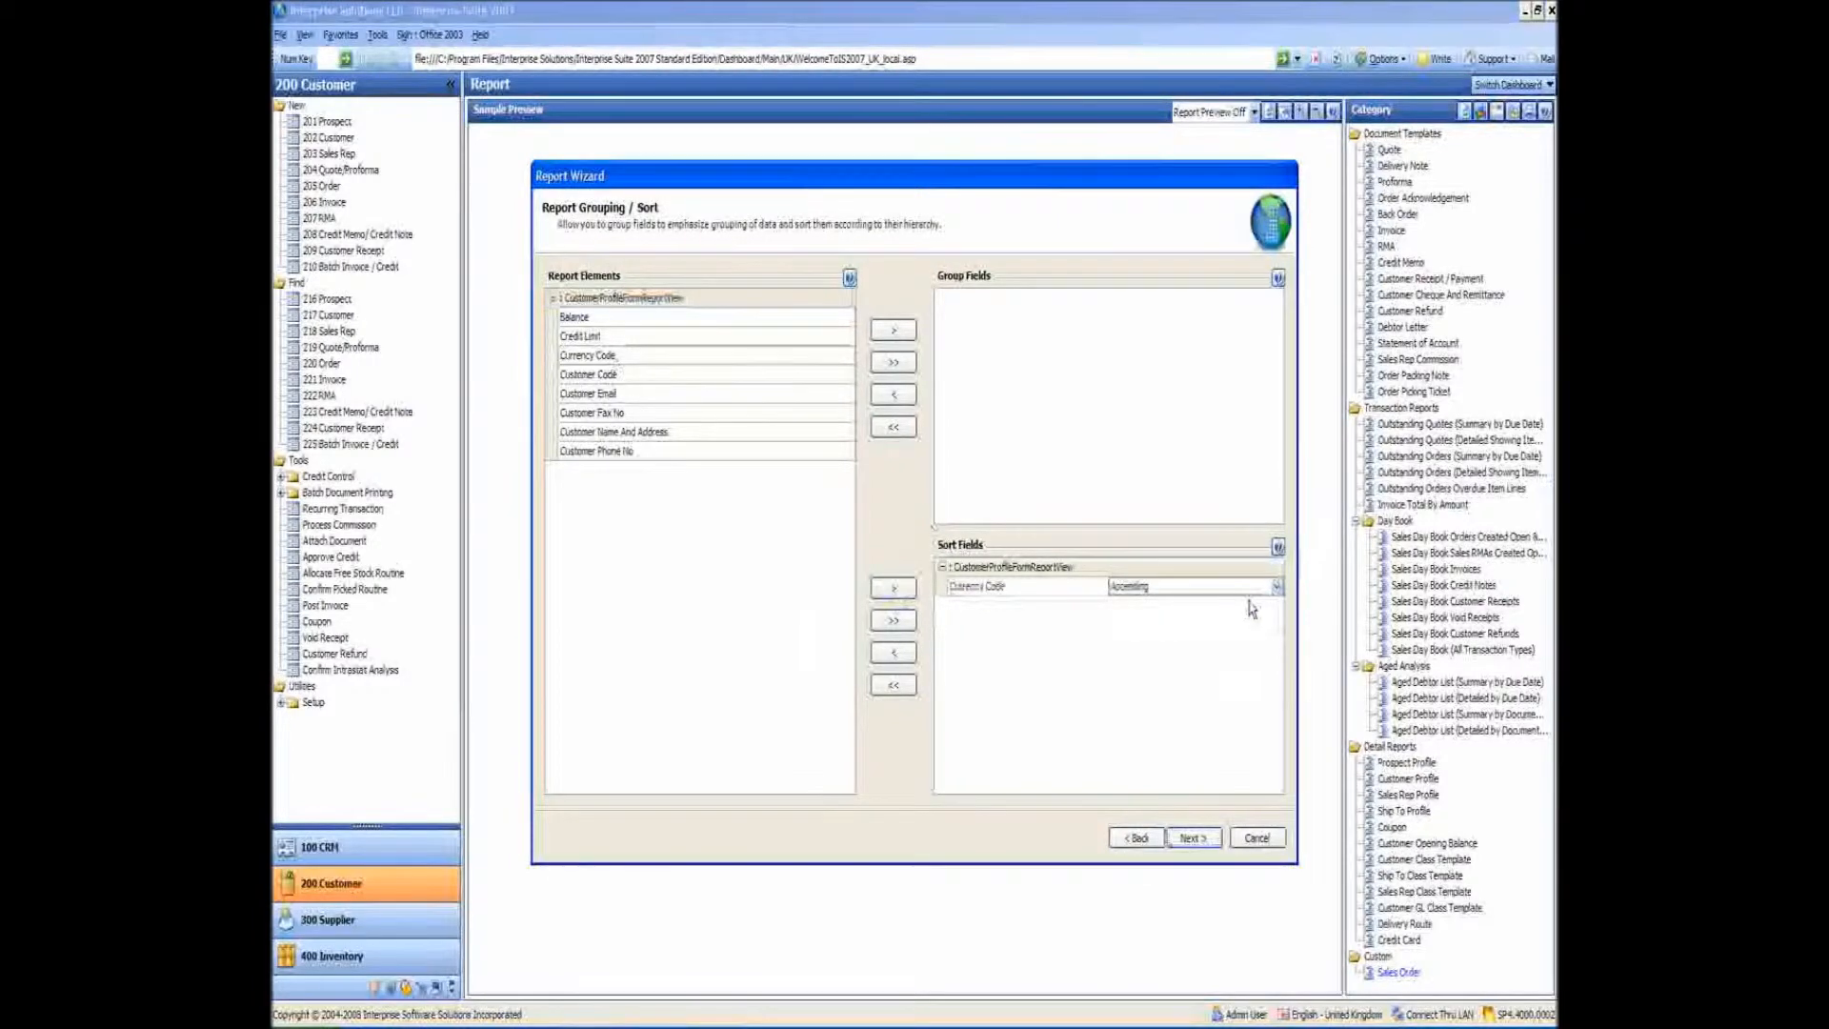
pyautogui.click(1193, 839)
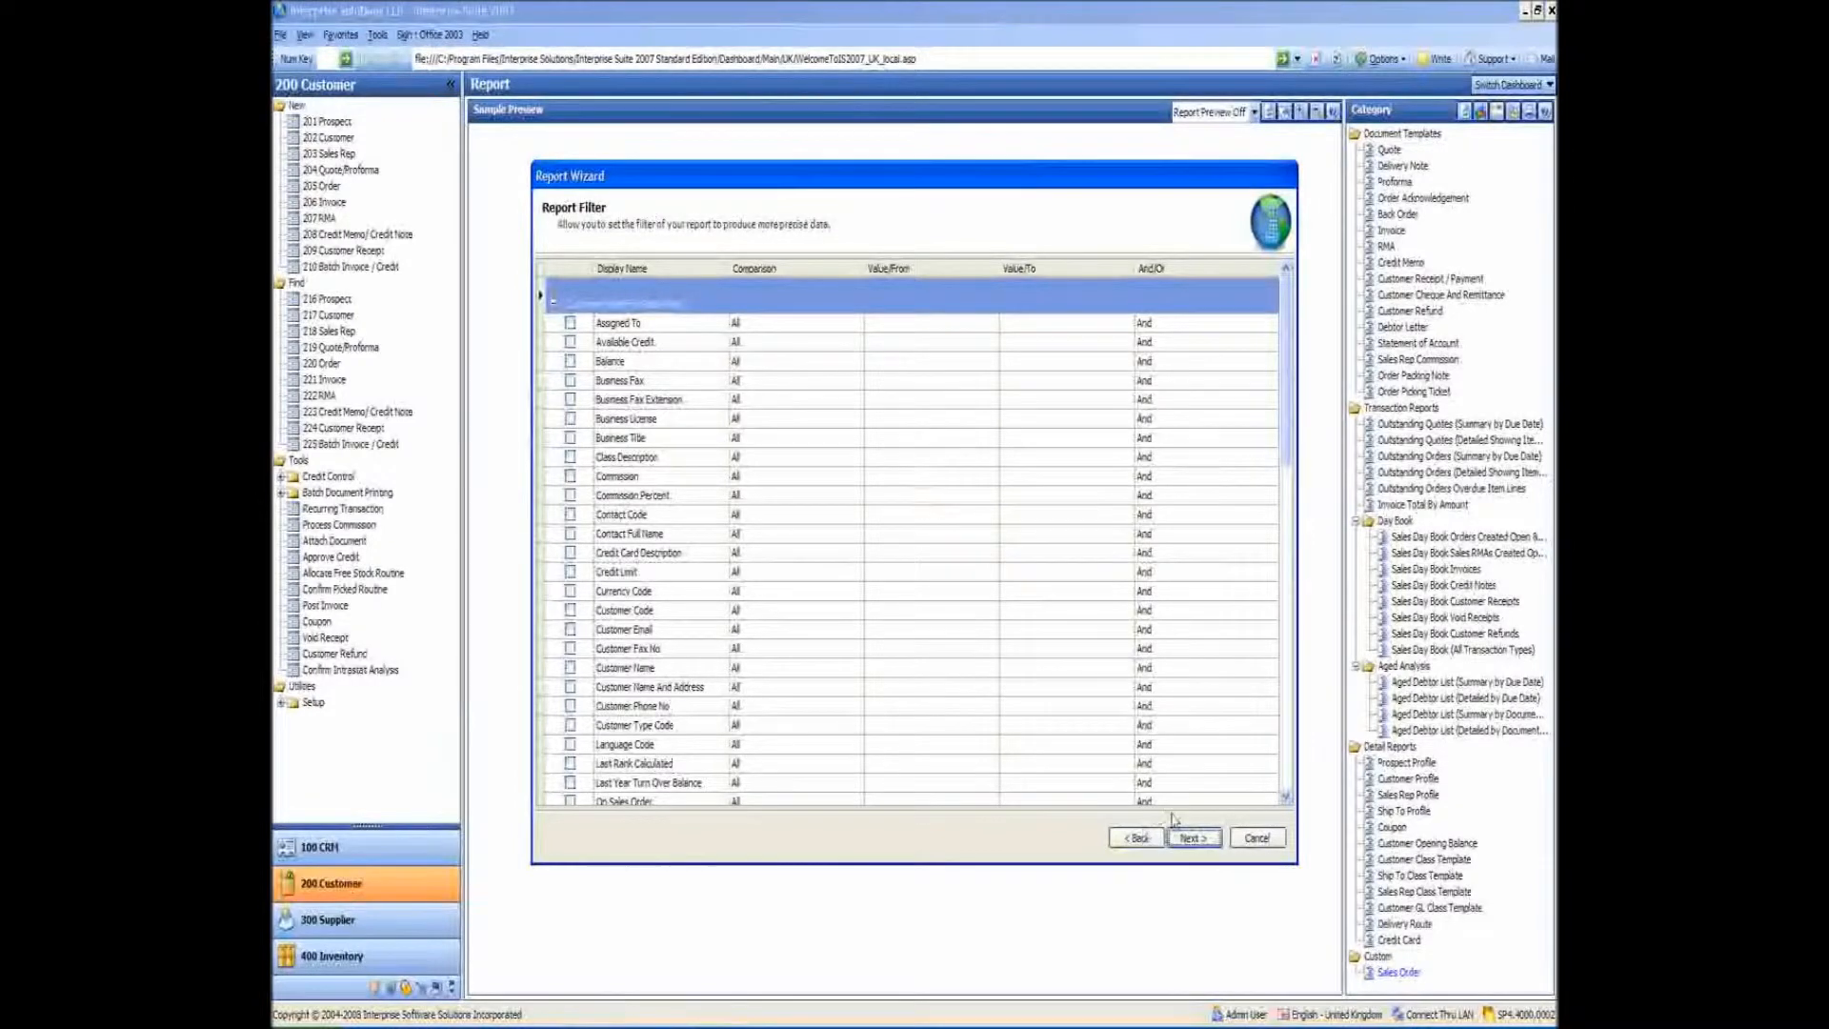
pyautogui.click(1186, 839)
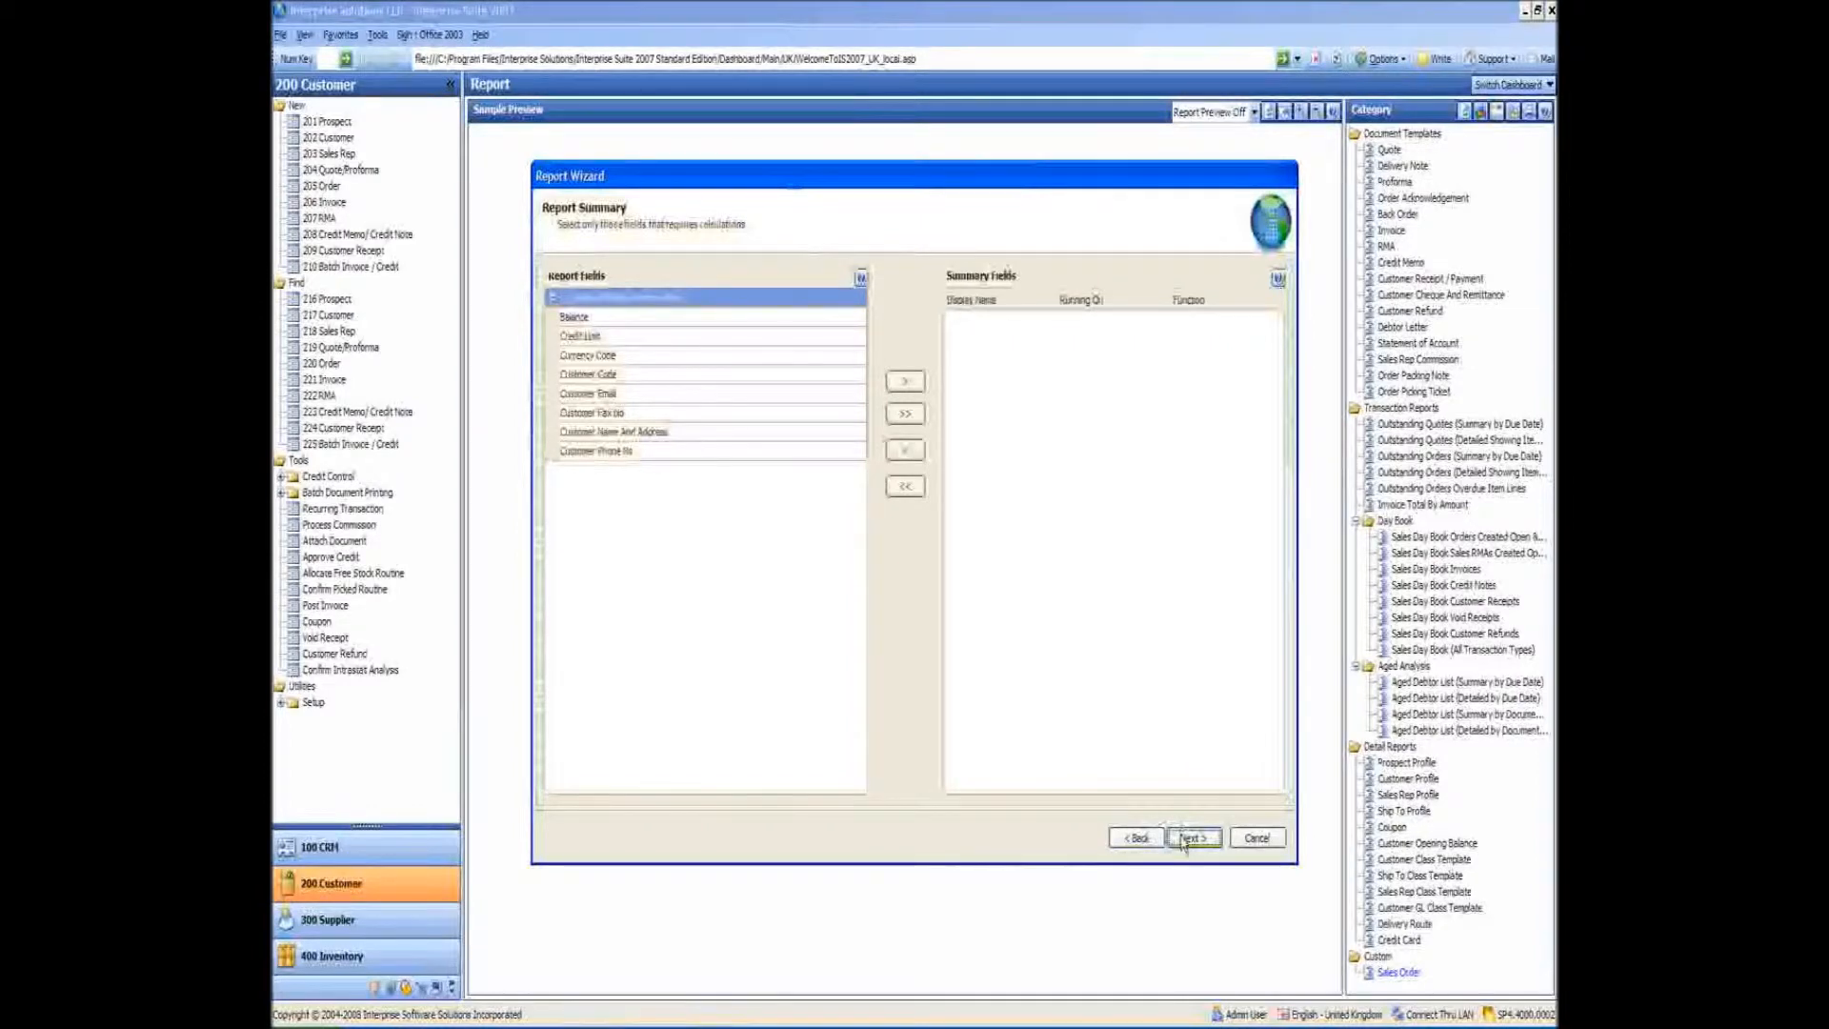
# Add Balance as a summary field running on Report with the Sum function
pyautogui.click(621, 322)
pyautogui.click(894, 385)
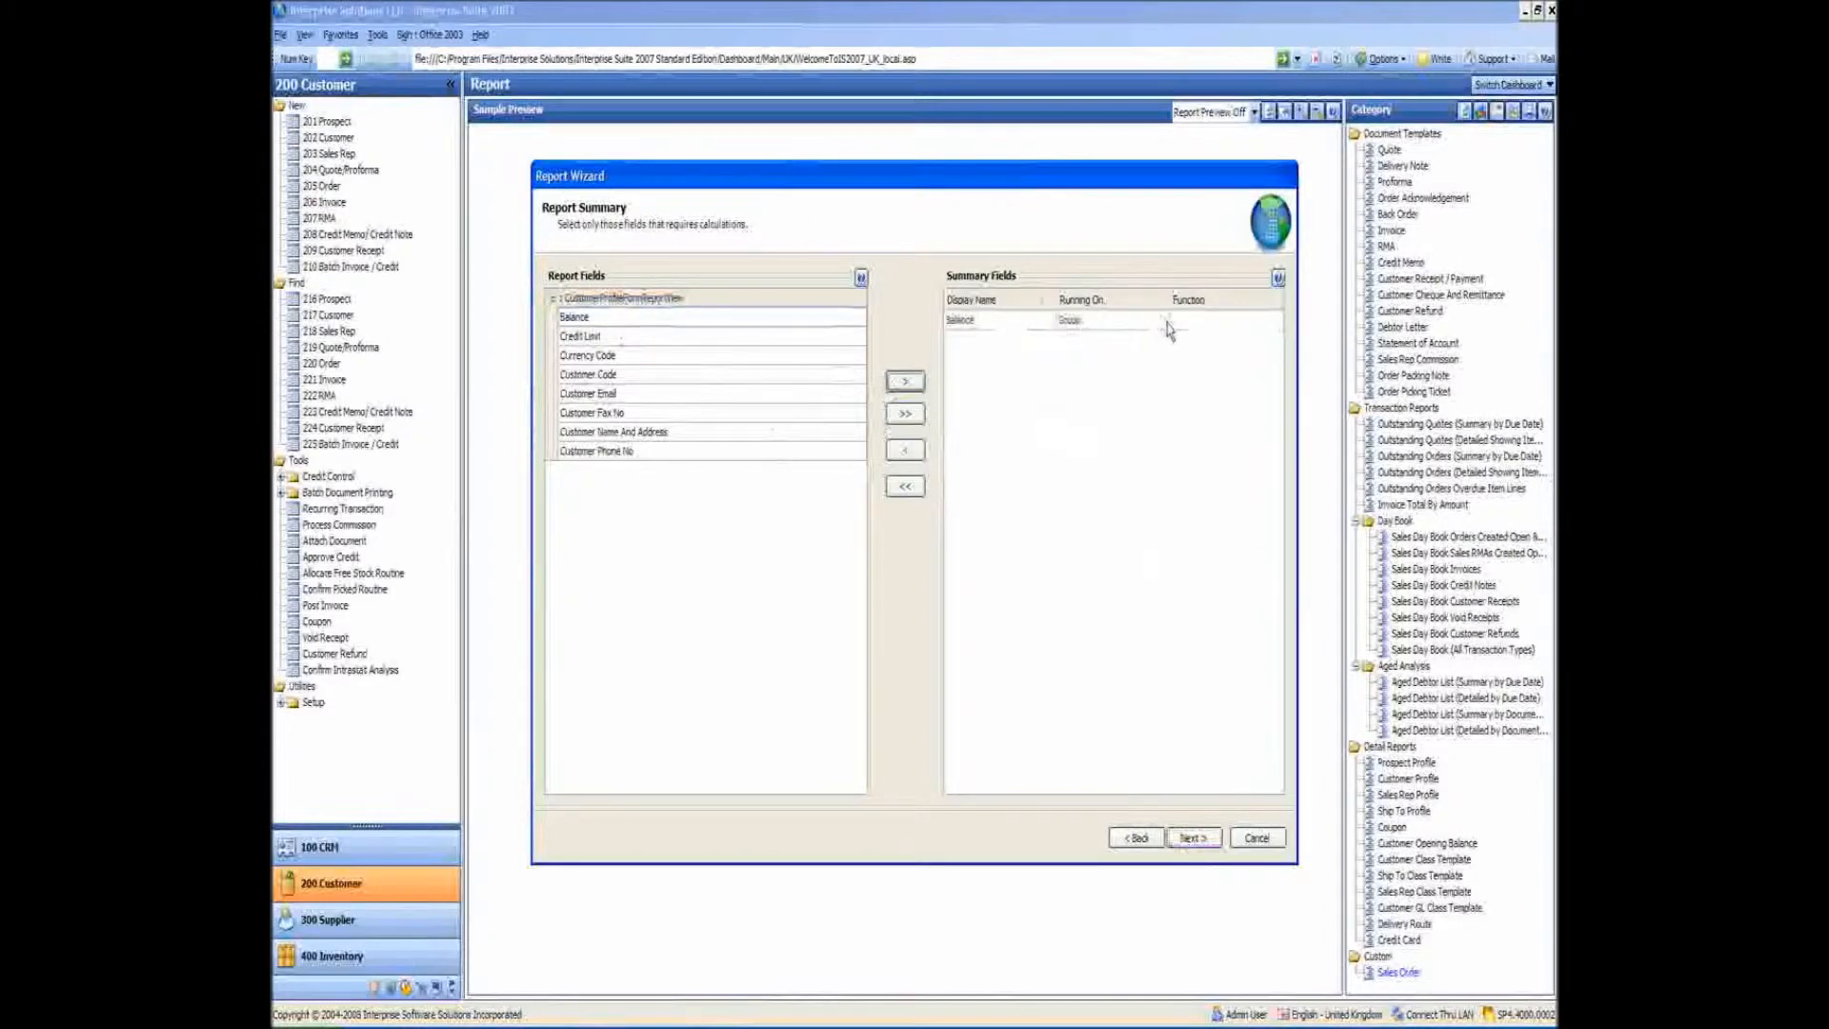
pyautogui.click(1129, 324)
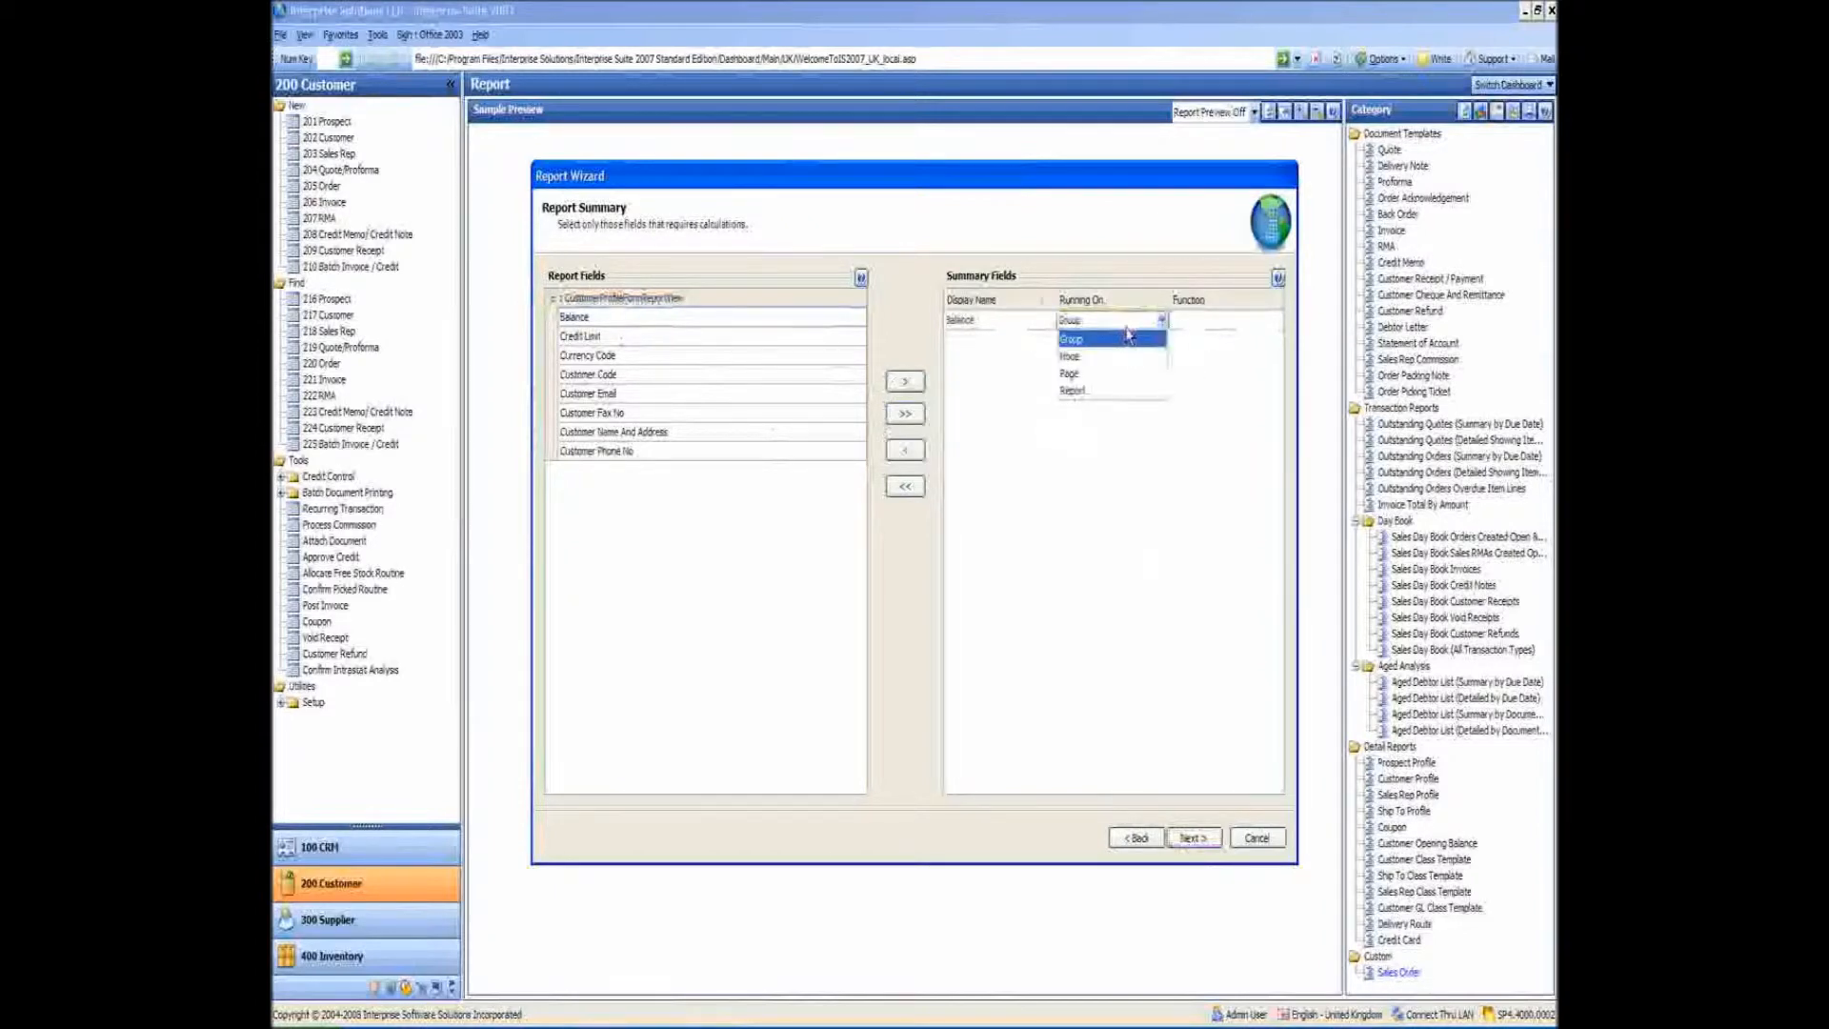
pyautogui.click(1111, 391)
pyautogui.click(1275, 321)
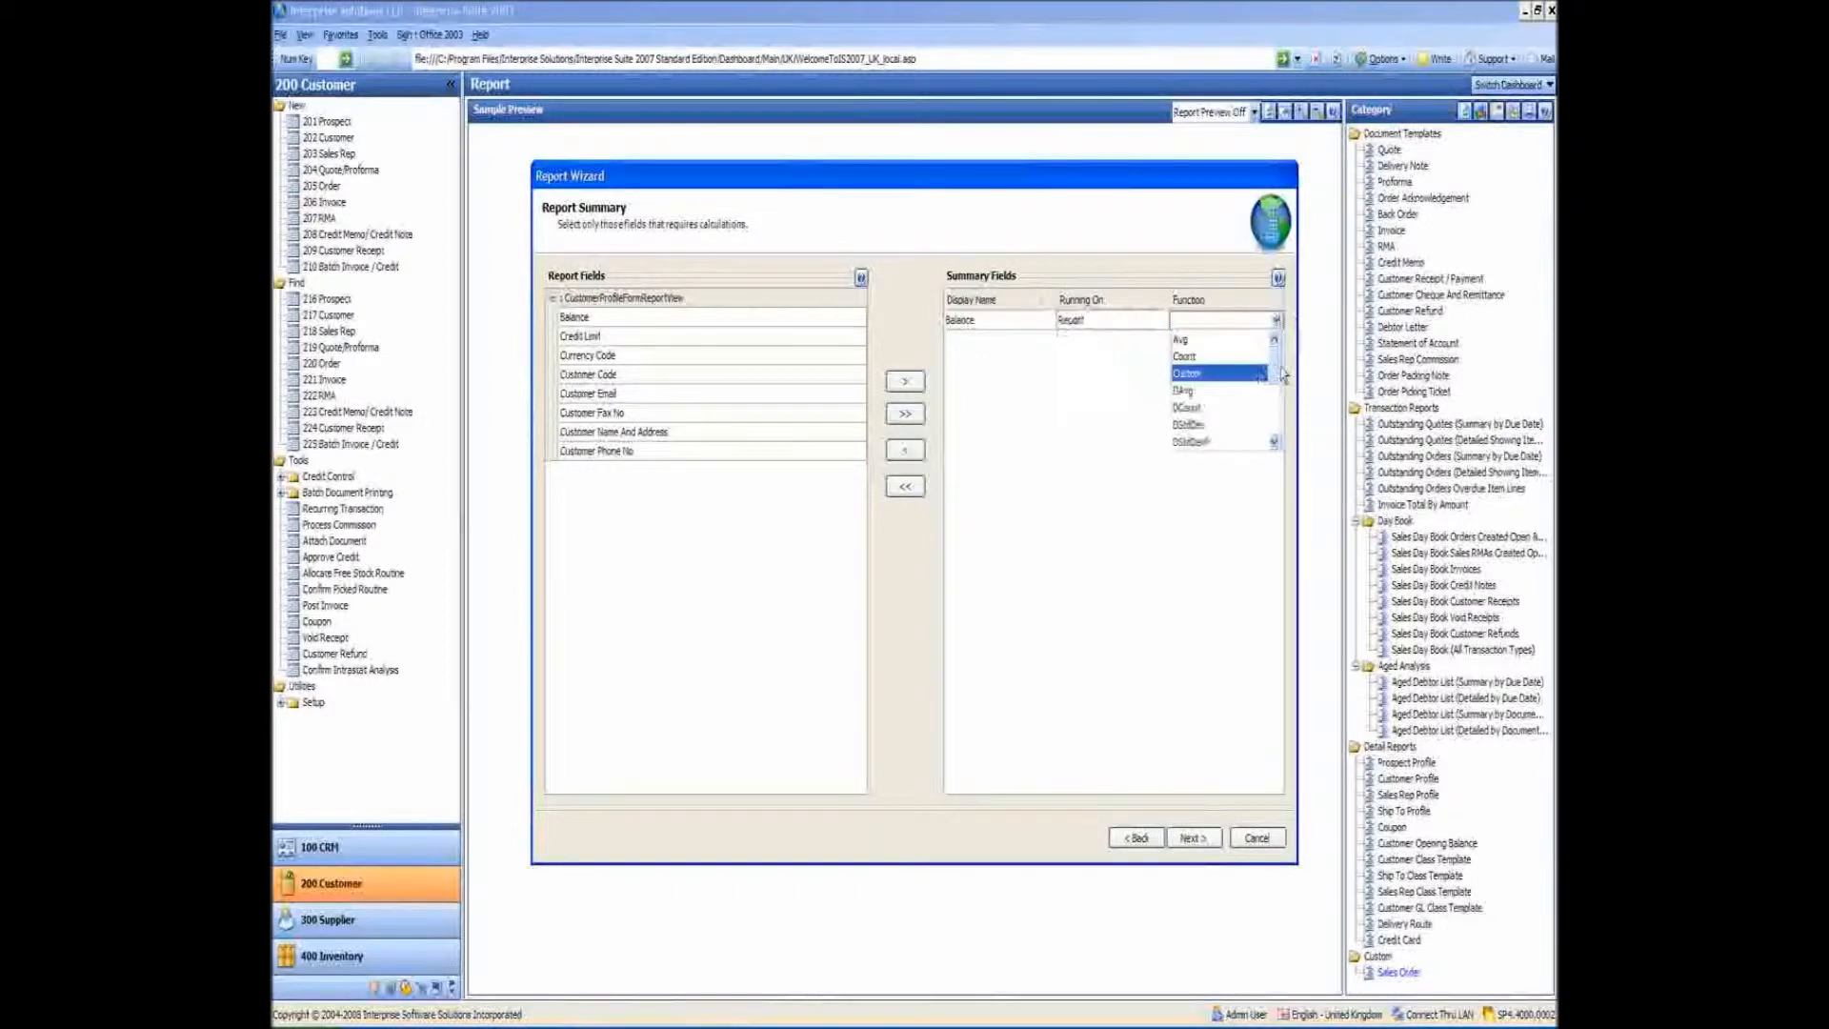
pyautogui.moveTo(1275, 367); pyautogui.dragTo(1282, 425)
pyautogui.click(1219, 407)
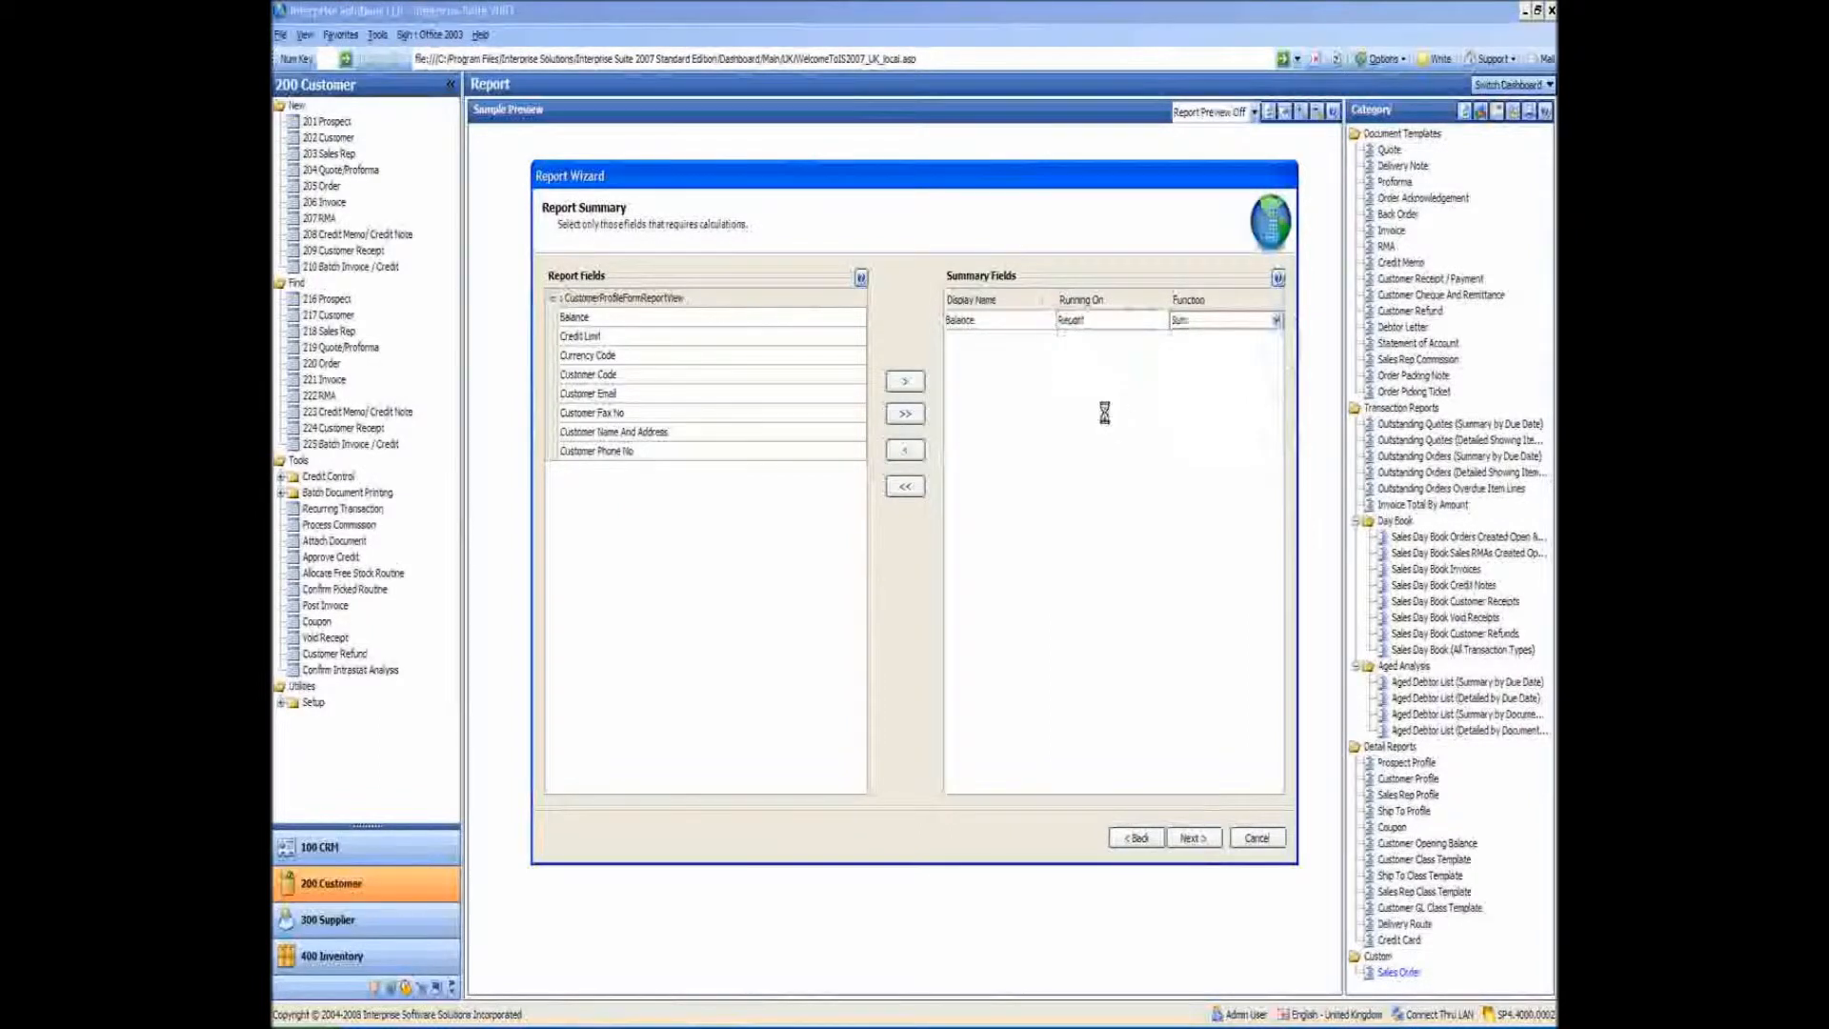
# Delete the Balance summary field and continue to the report layout page without any summary calculations
pyautogui.rightClick(1015, 332)
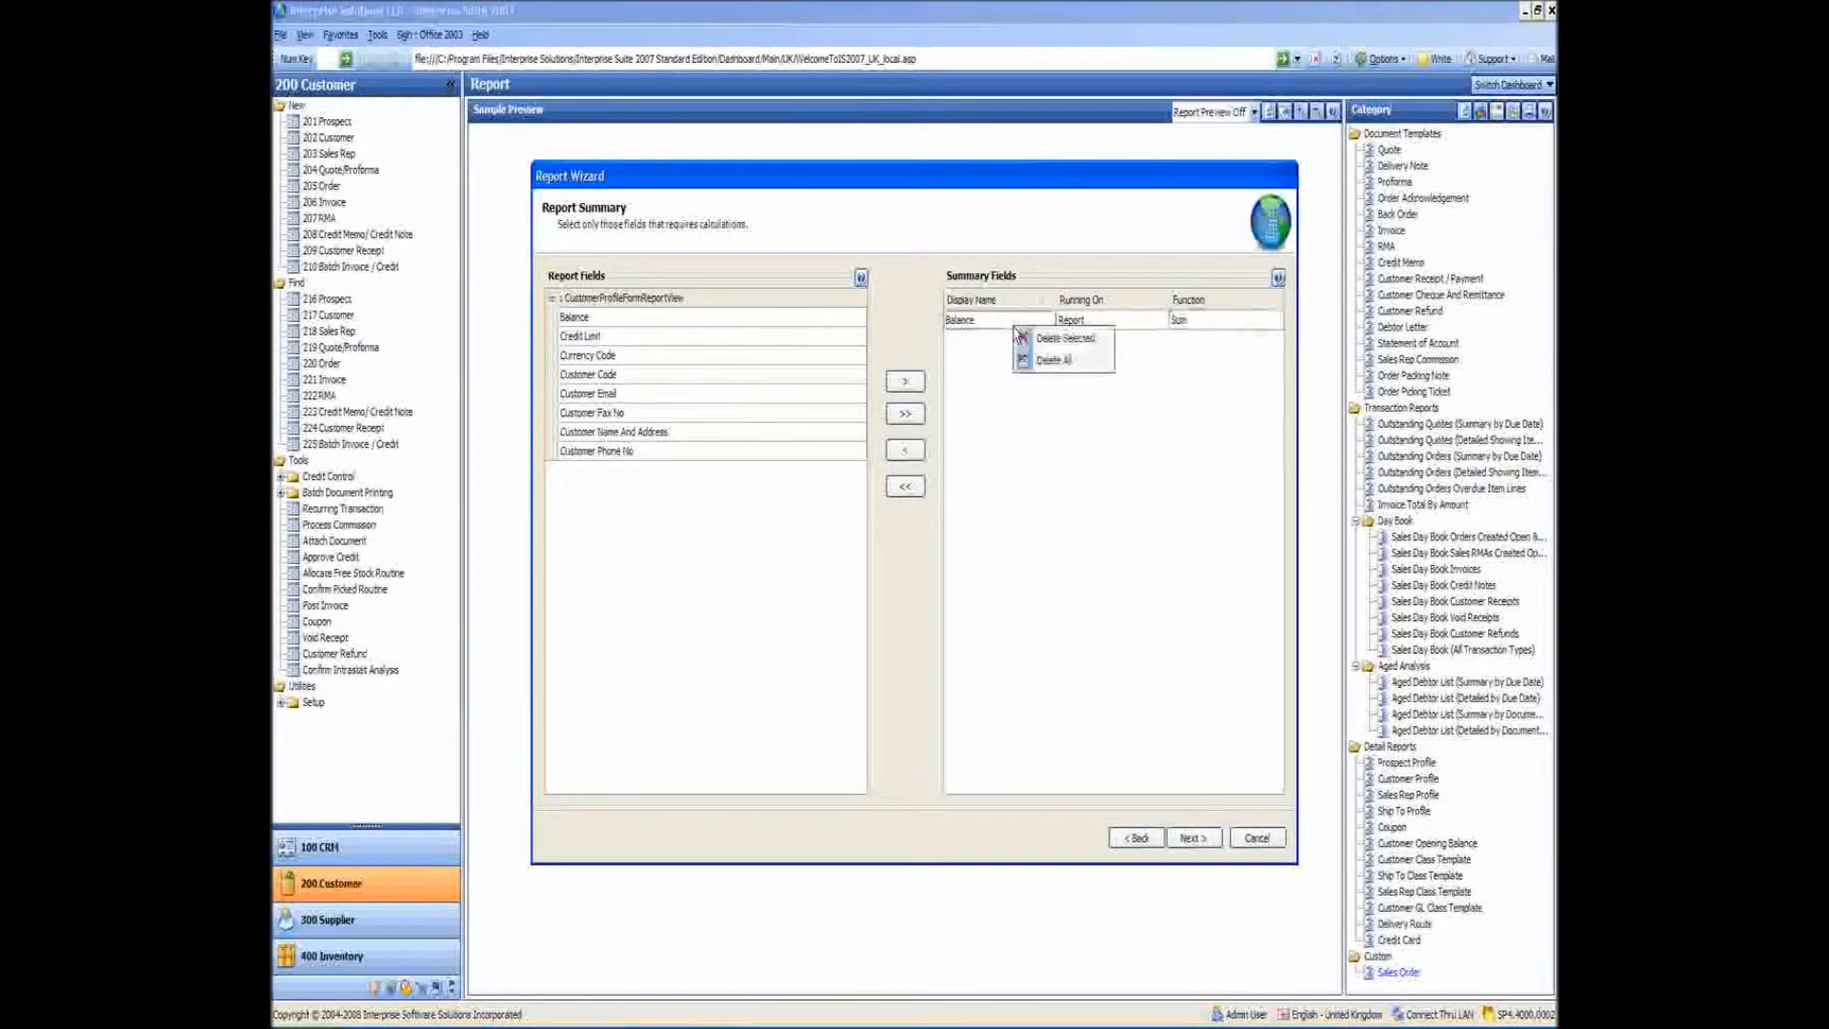
pyautogui.click(1025, 340)
pyautogui.click(996, 702)
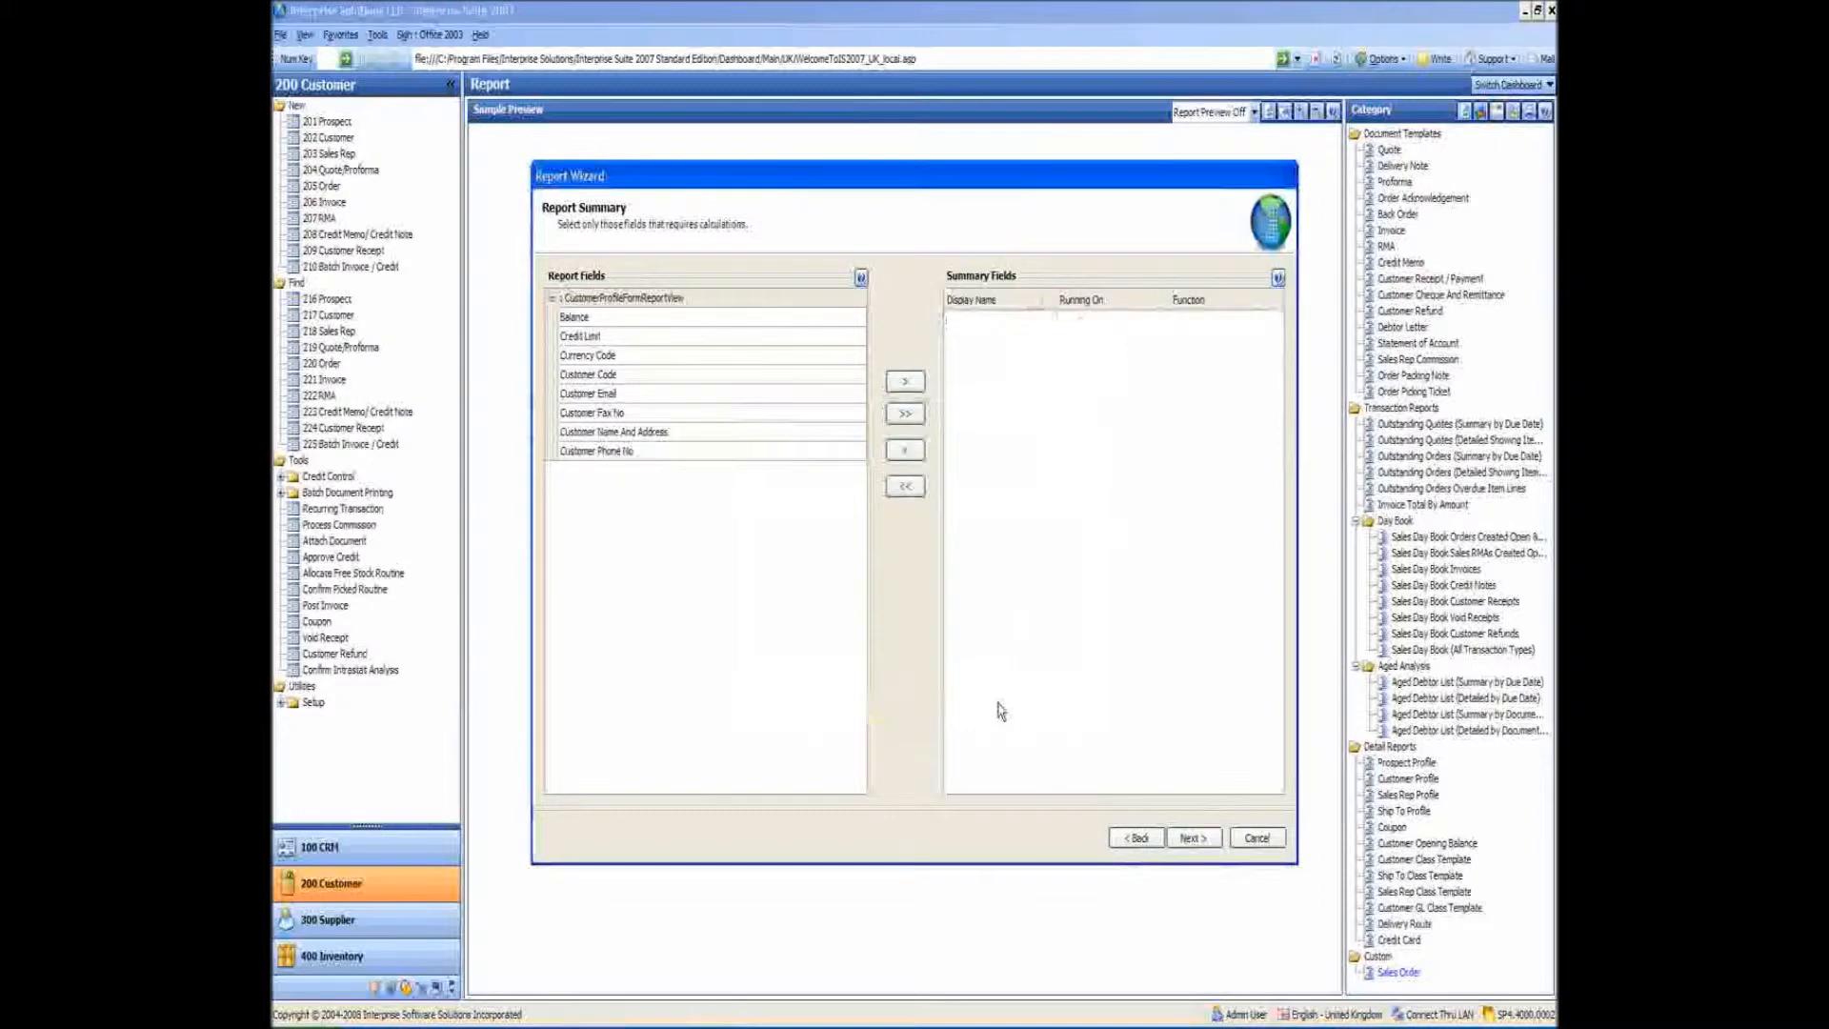
pyautogui.click(1193, 837)
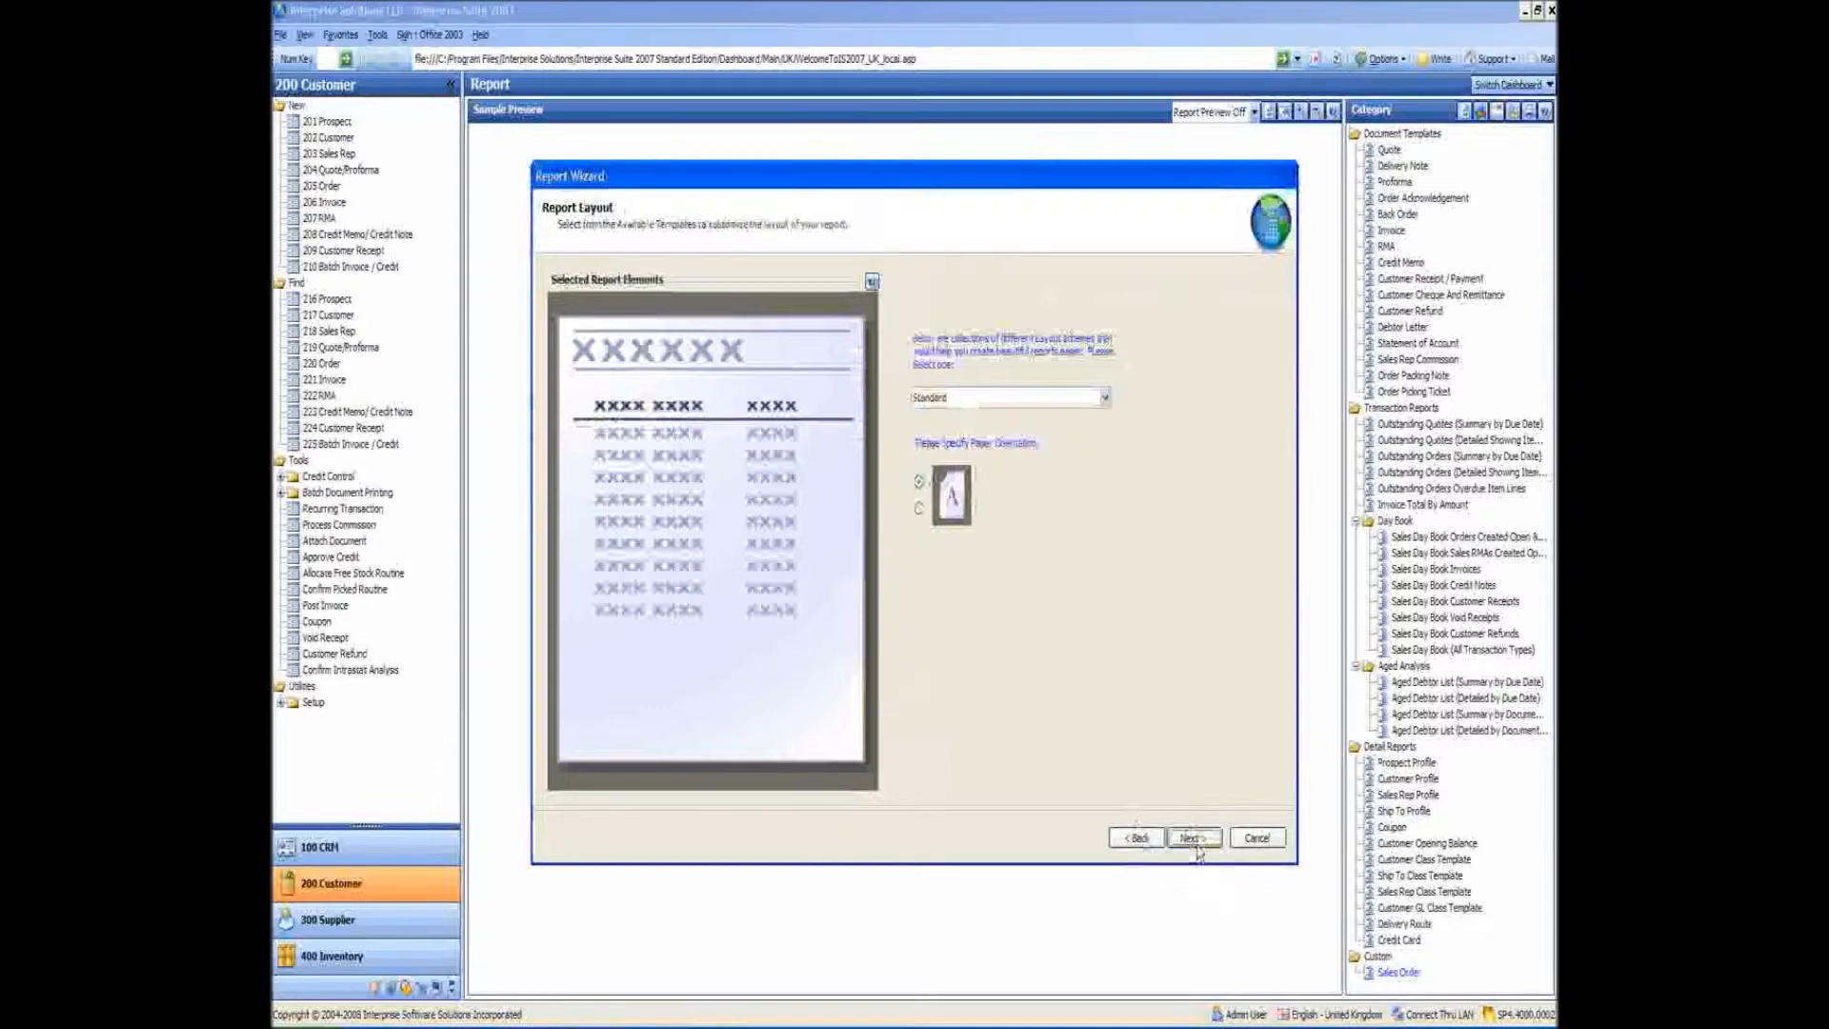
# Accept the Standard layout, Formal style and default Print Preview destination, and skip the email and fax pages to reach the report title
pyautogui.click(1194, 838)
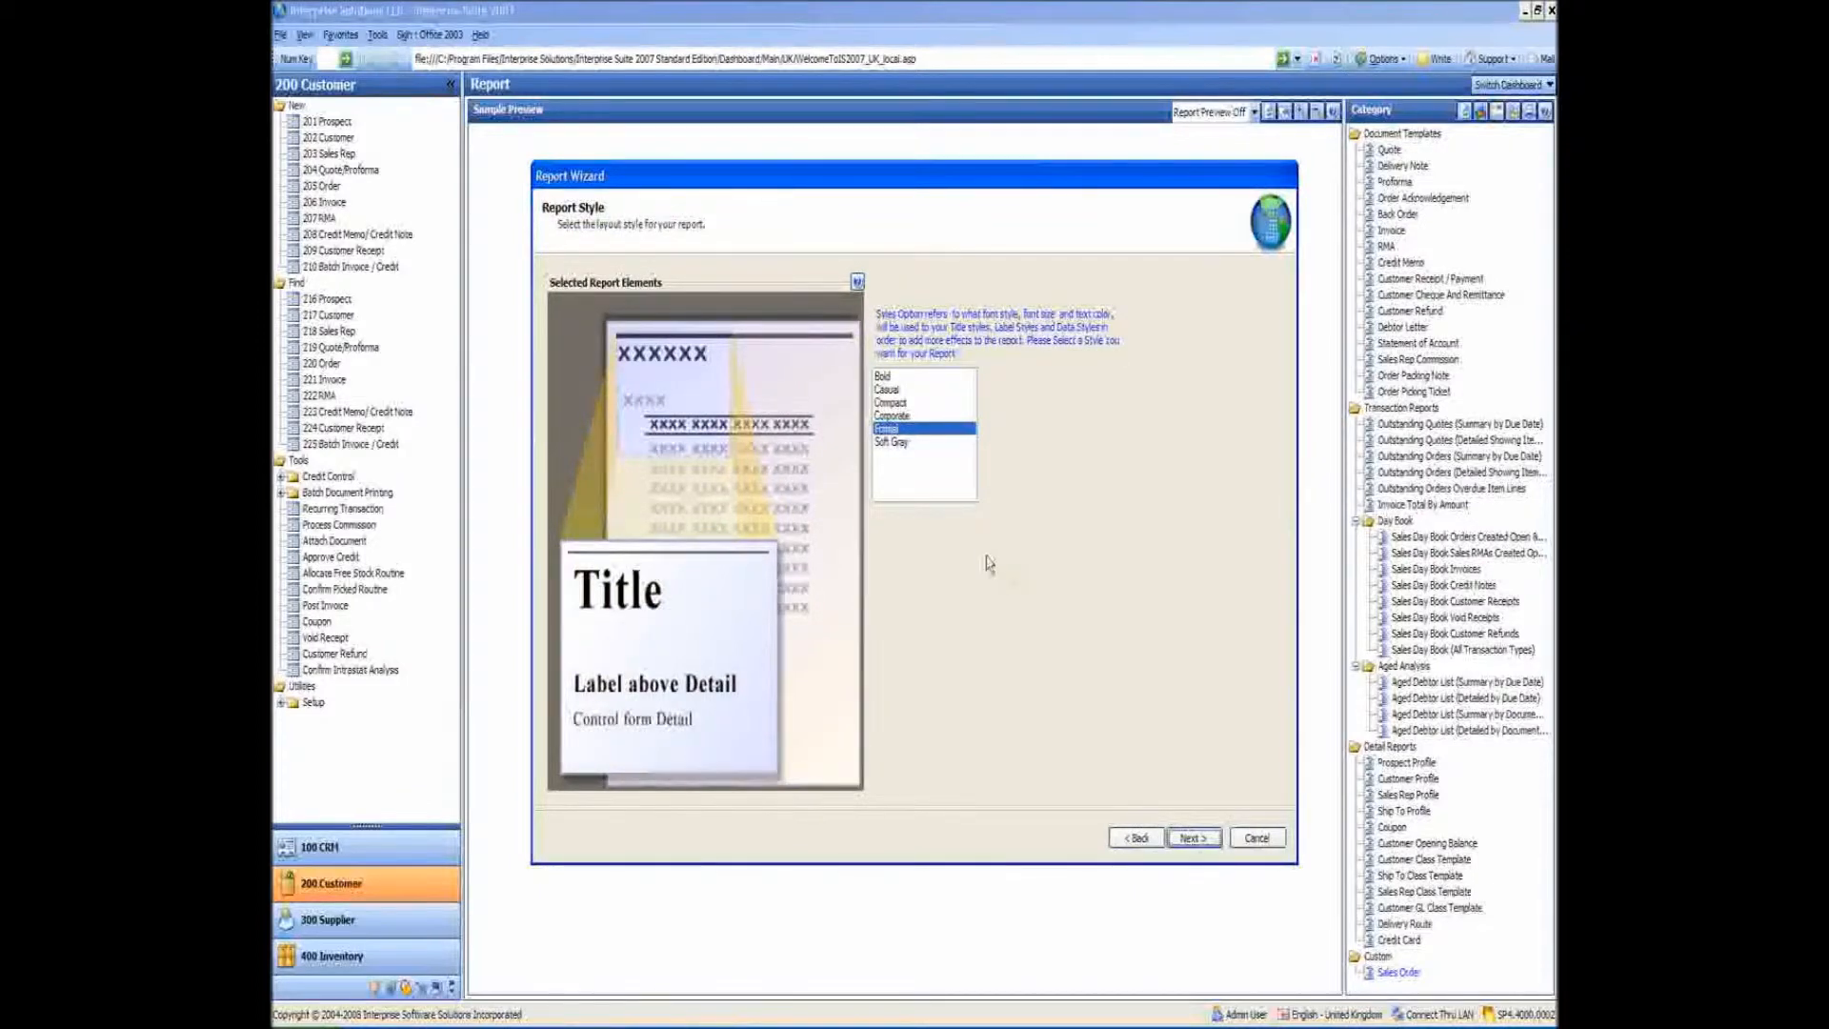
pyautogui.click(1192, 839)
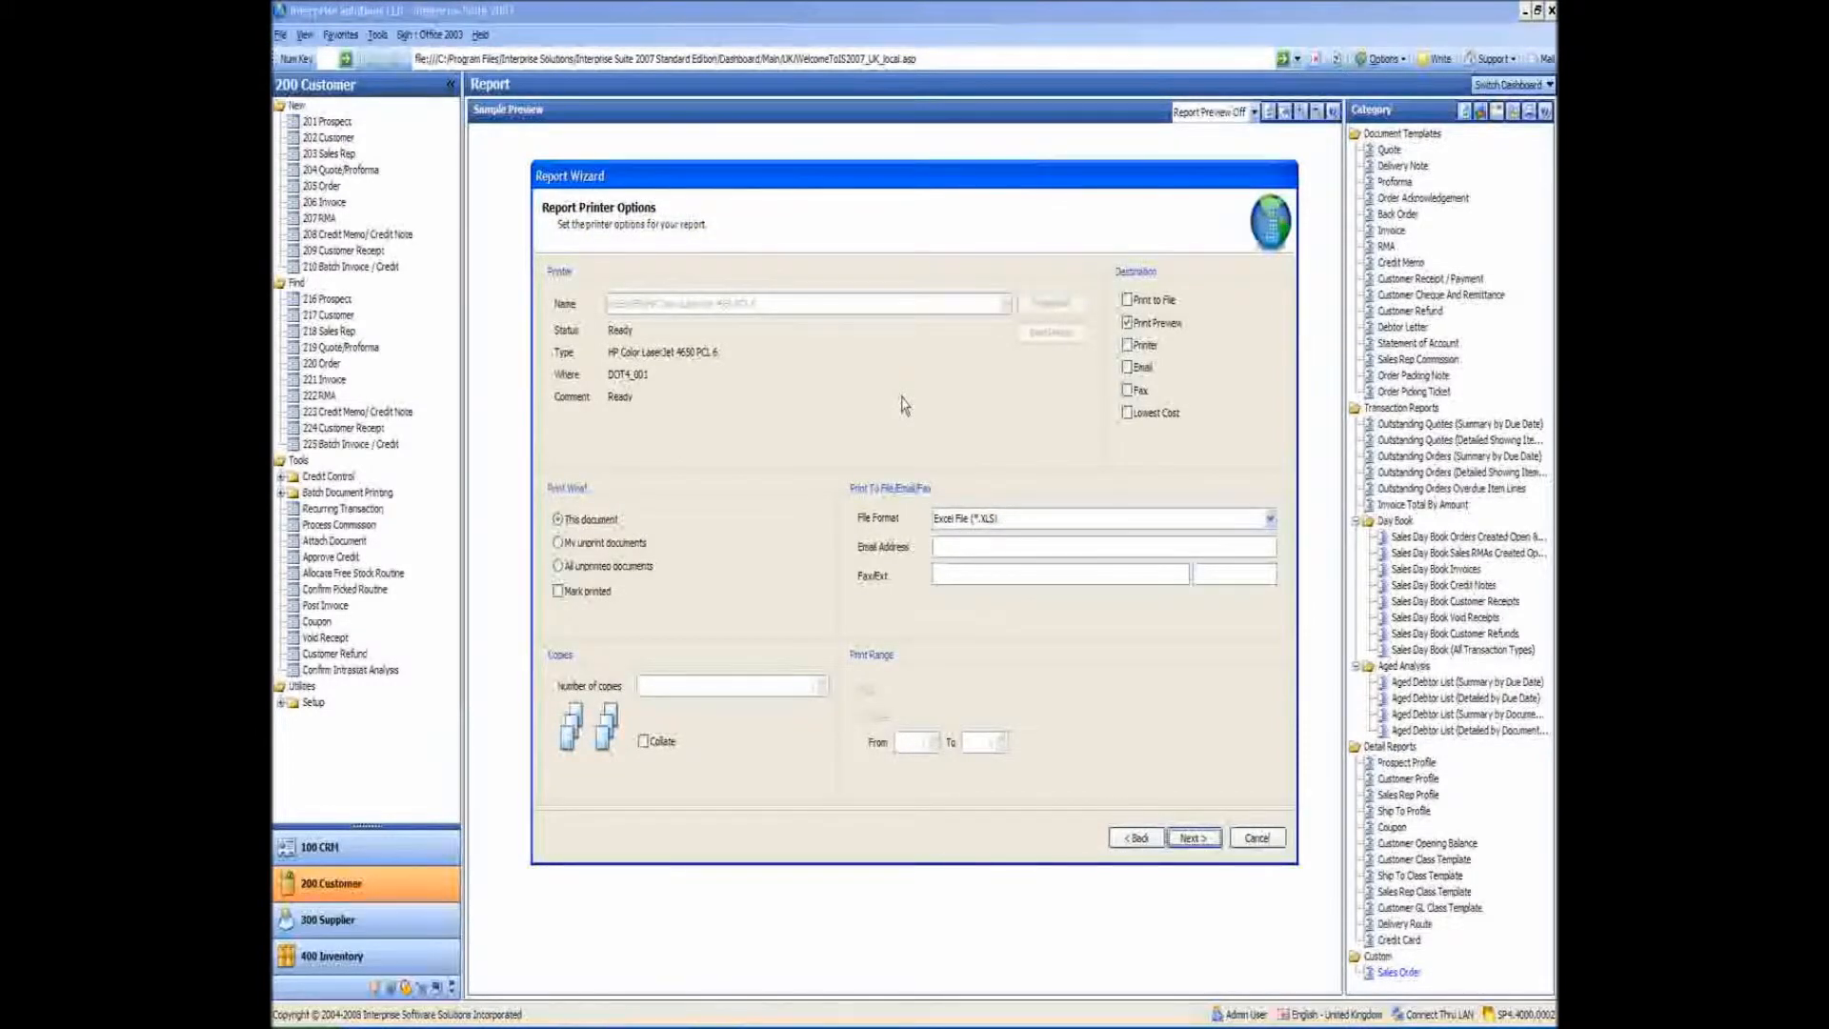
pyautogui.click(1194, 846)
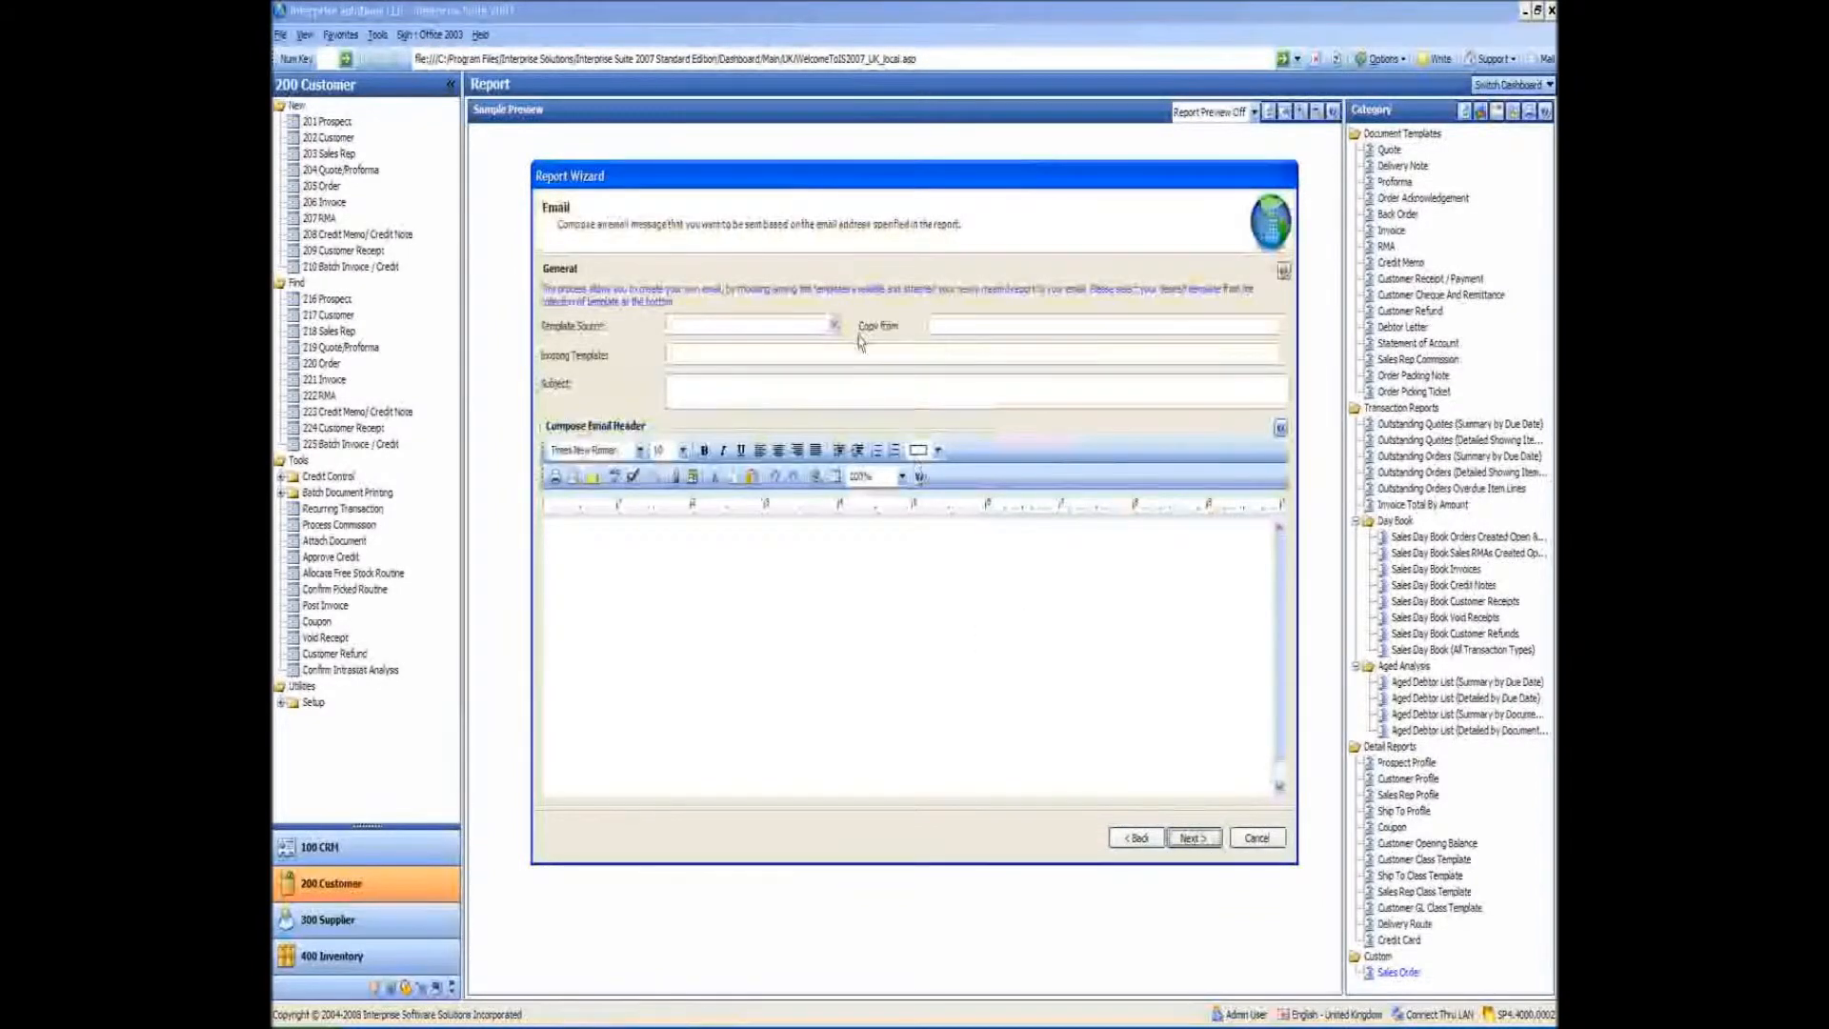
pyautogui.click(1195, 839)
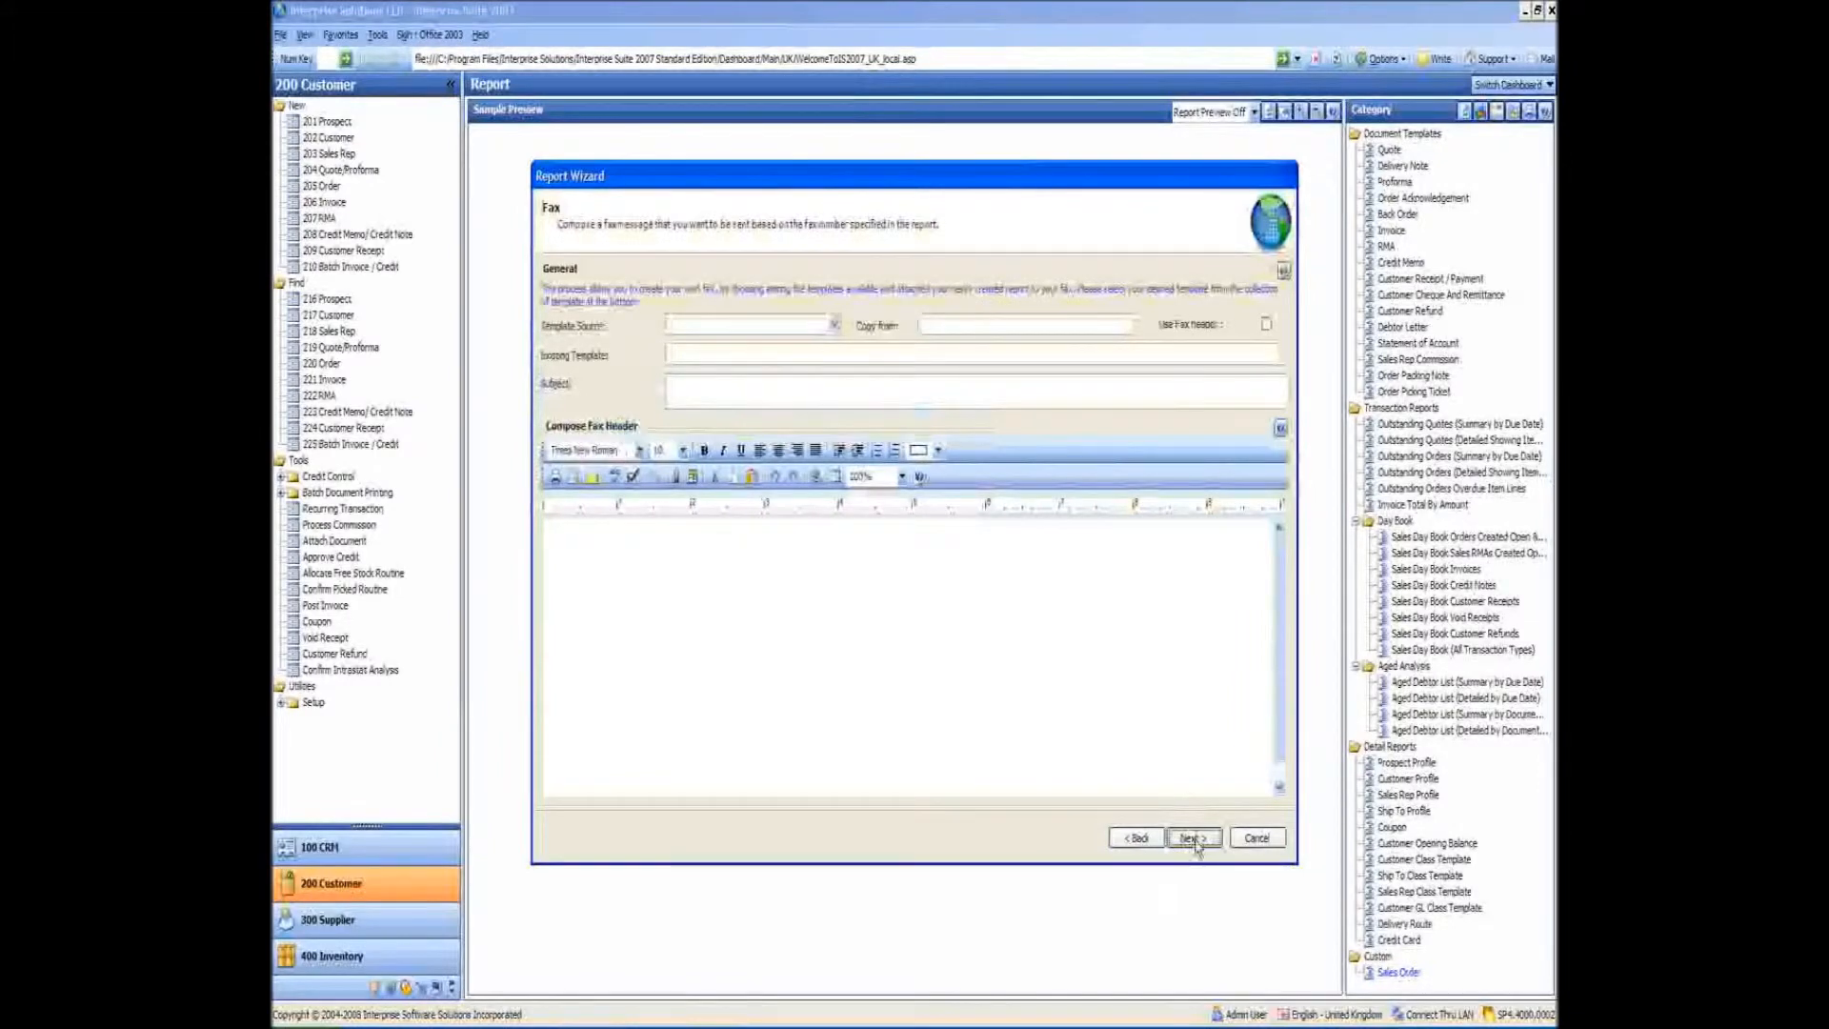
pyautogui.click(1194, 838)
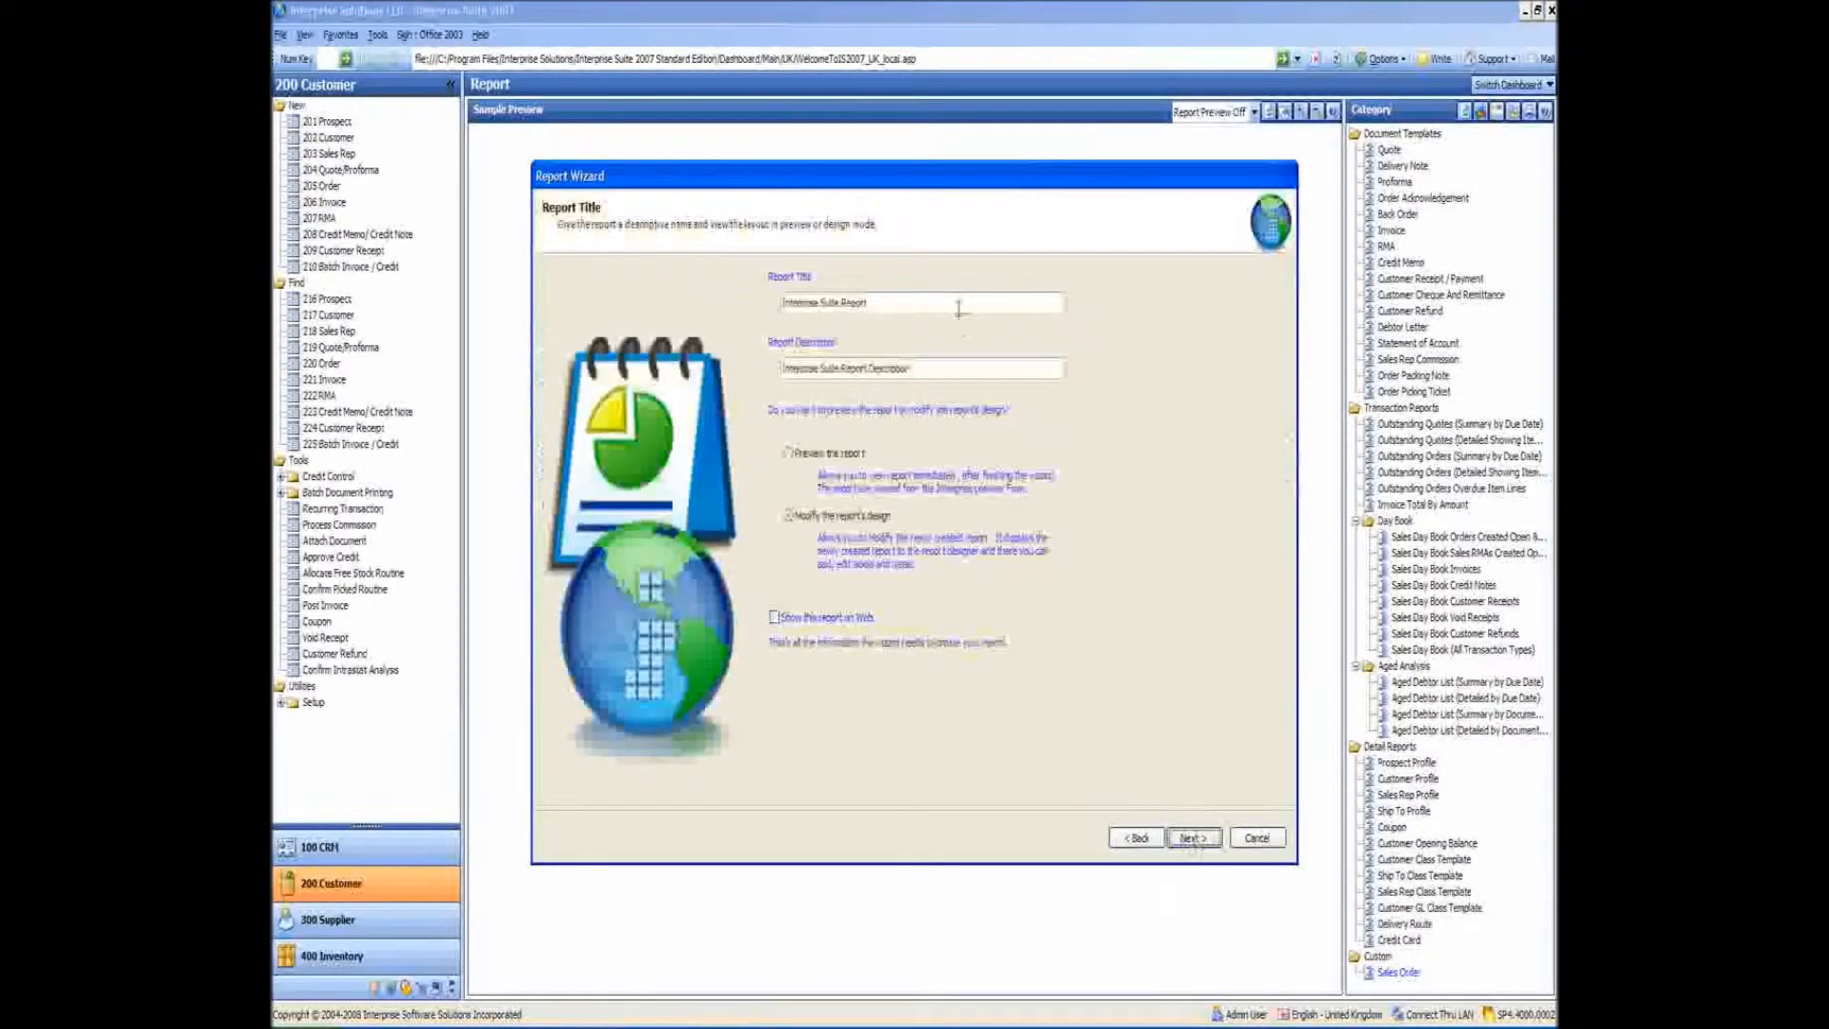
# Set both the report title and description to "Customer Detail Report" and finish the wizard with the option to modify the report's design
pyautogui.moveTo(918, 303); pyautogui.dragTo(649, 259)
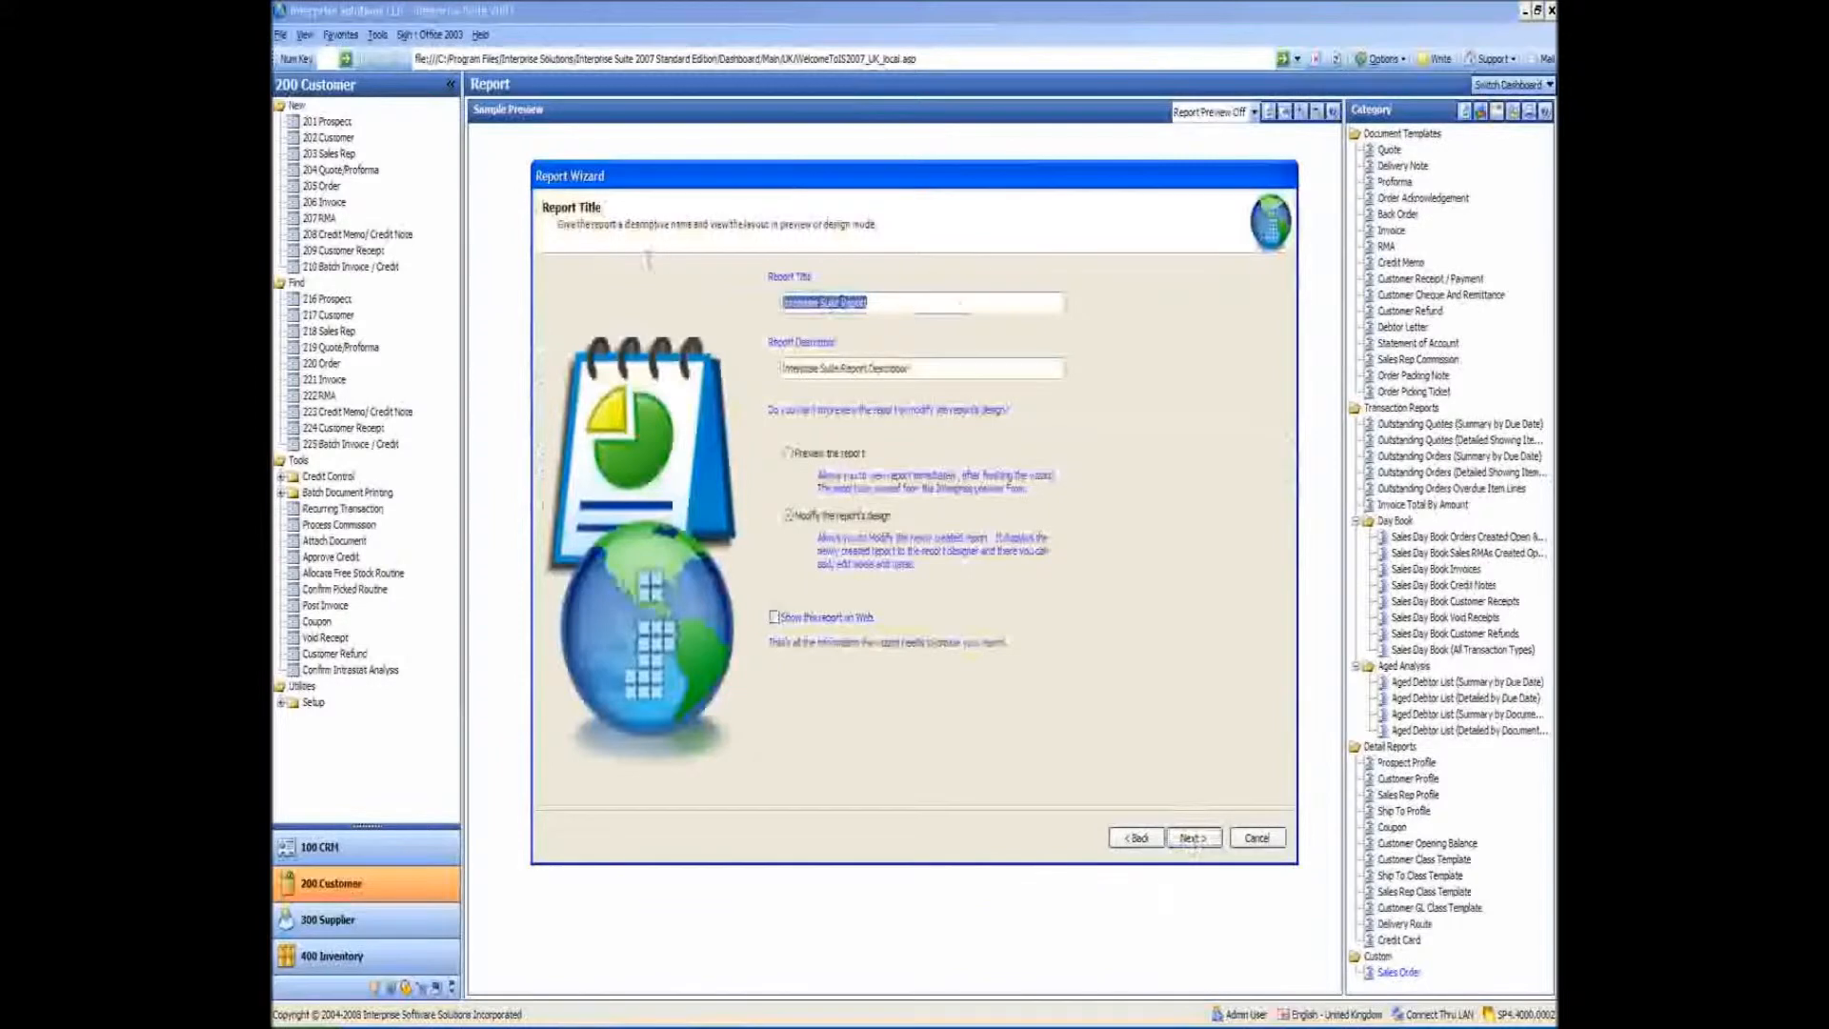
pyautogui.write('Customer')
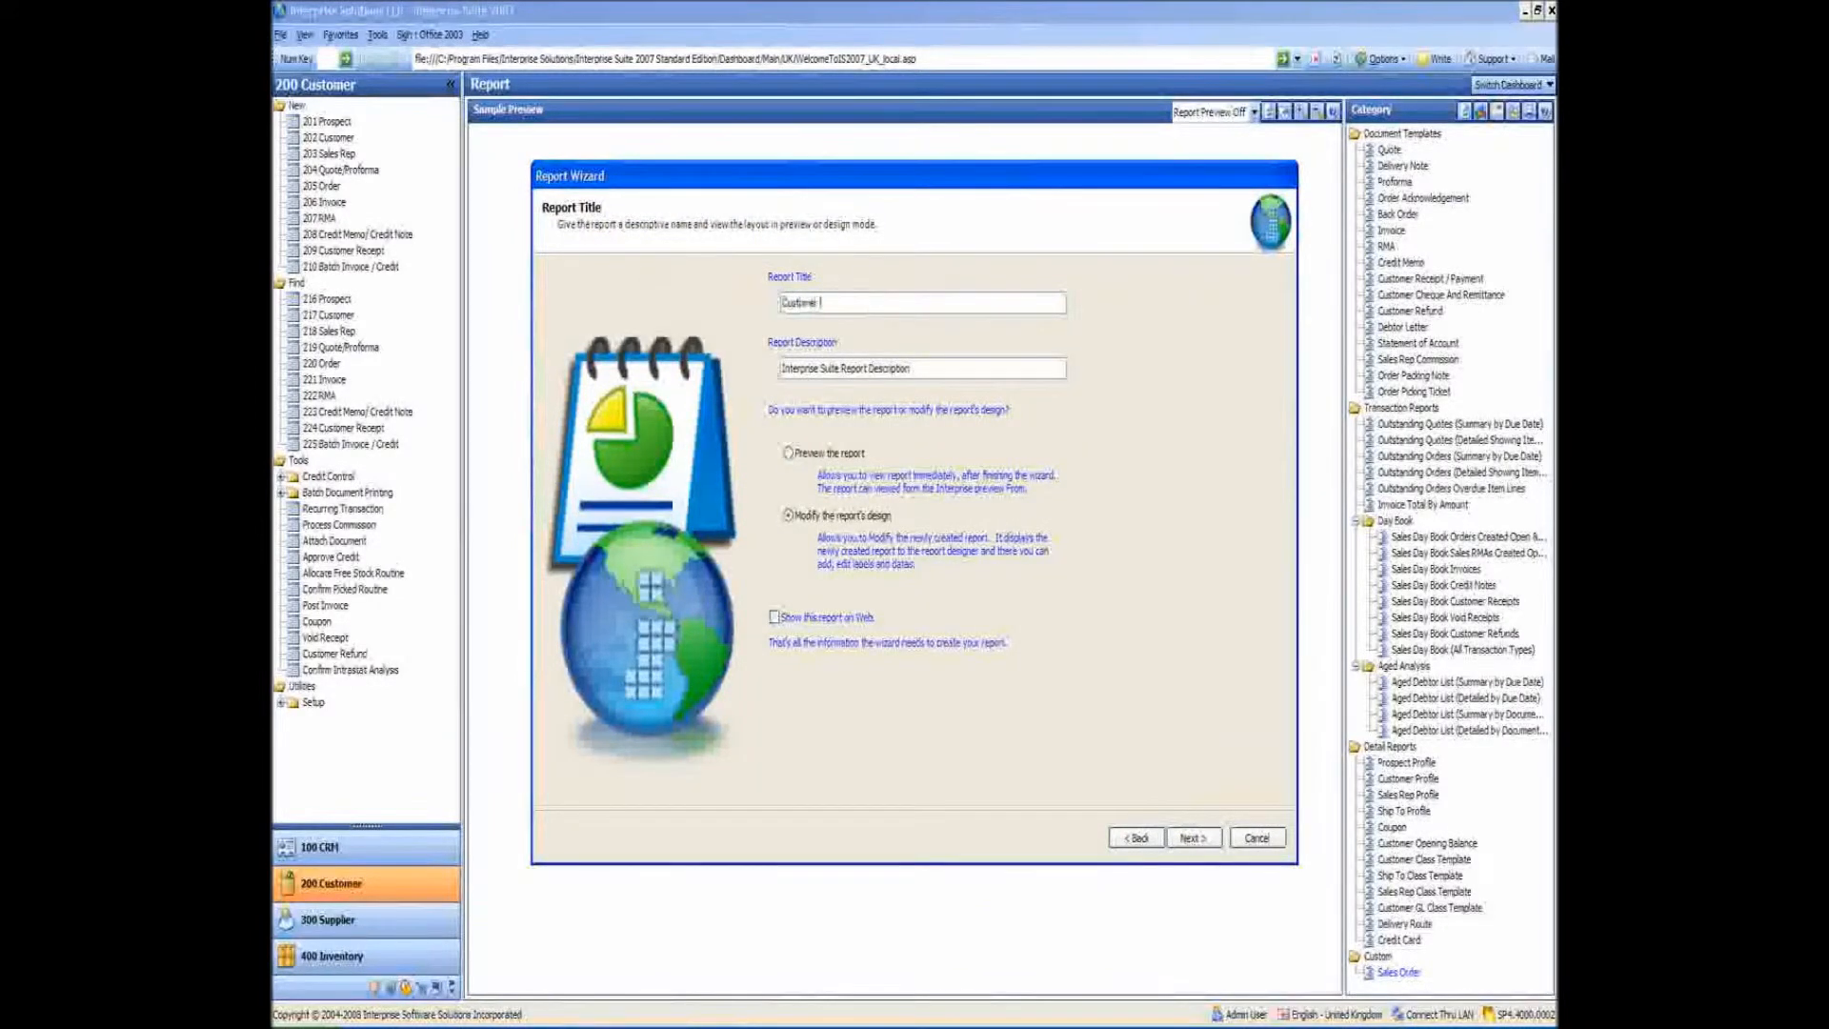
pyautogui.write(' Detail Report')
pyautogui.press('Tab')
pyautogui.write('Cus')
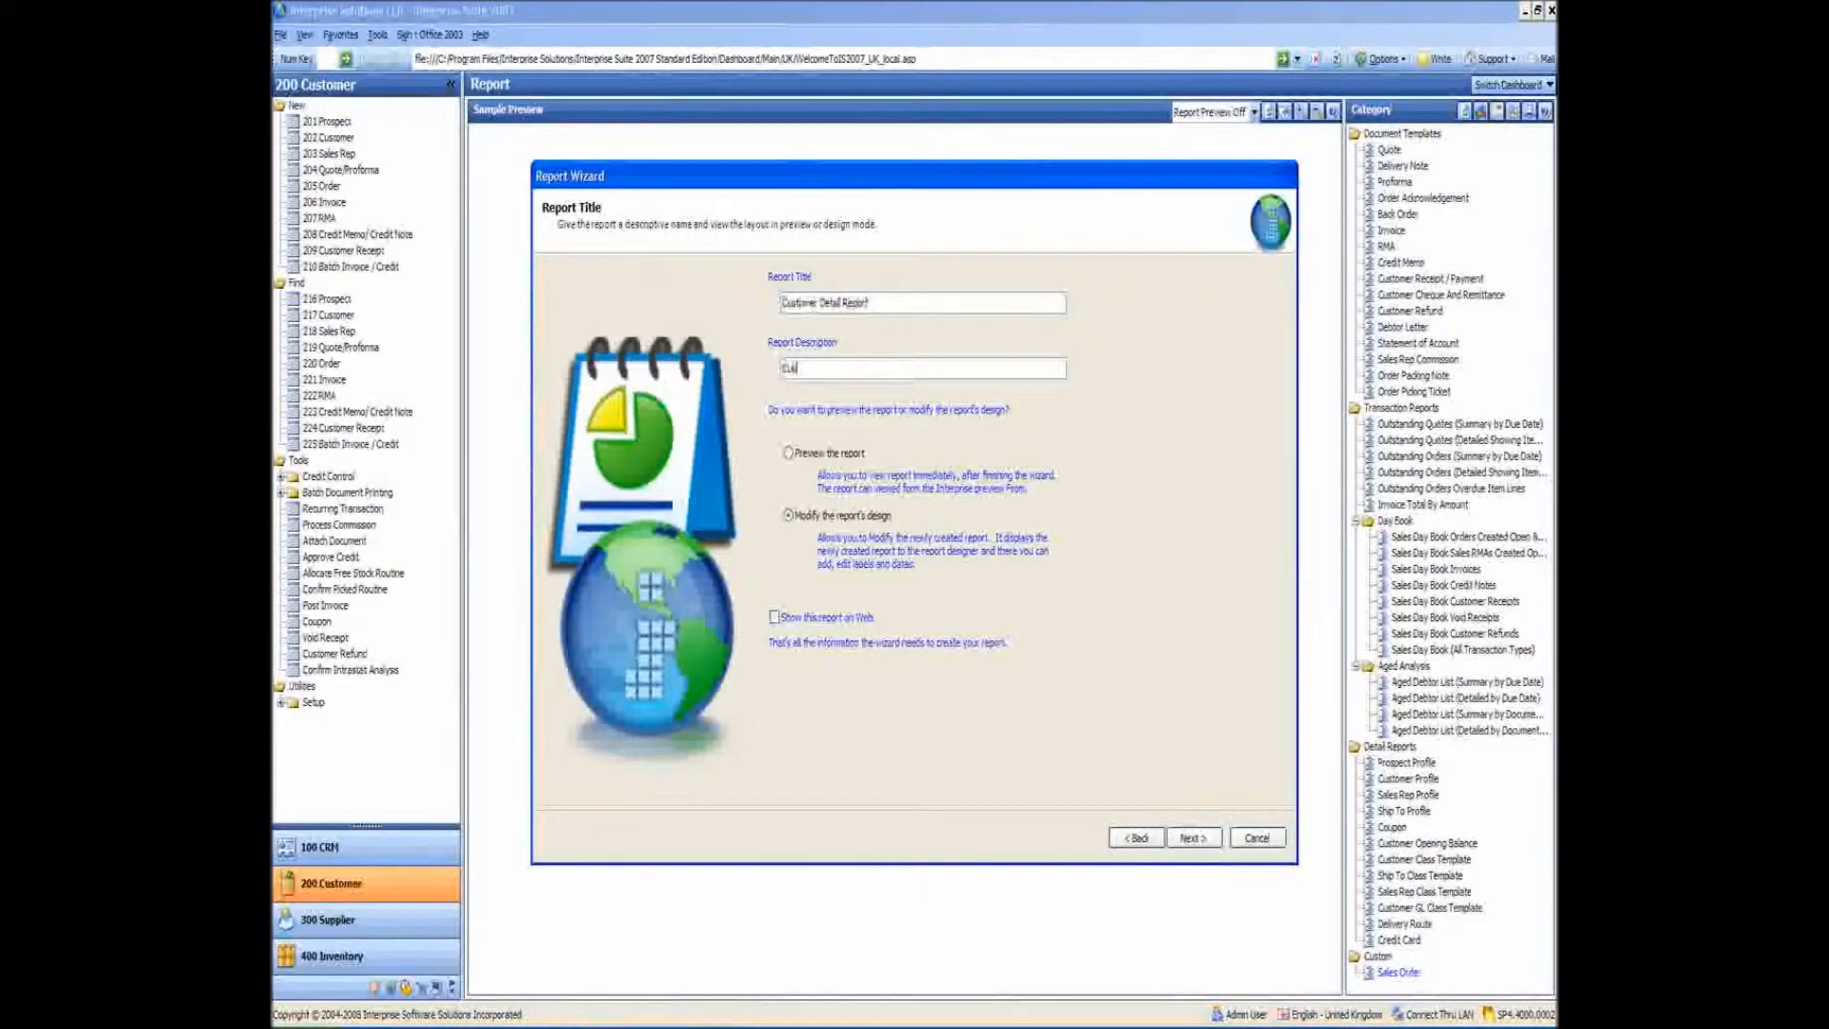
pyautogui.write('tomer Detail Report')
pyautogui.click(1204, 842)
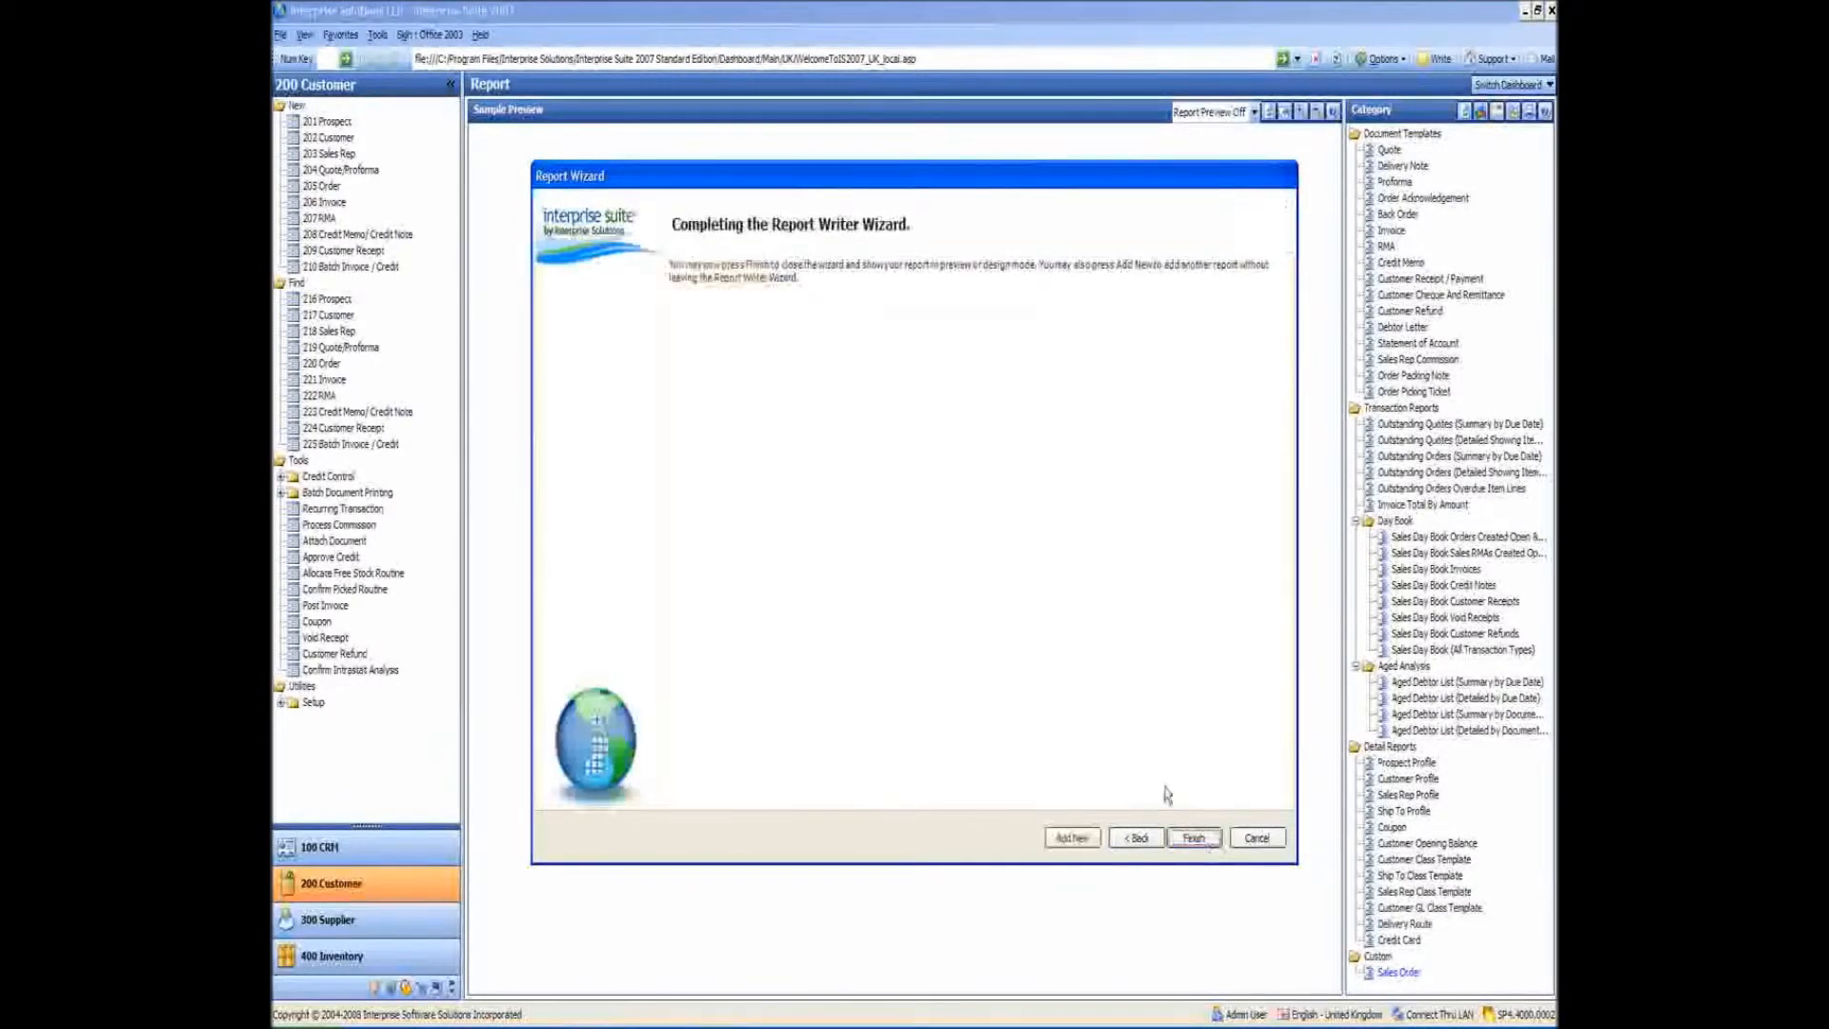
pyautogui.click(1193, 837)
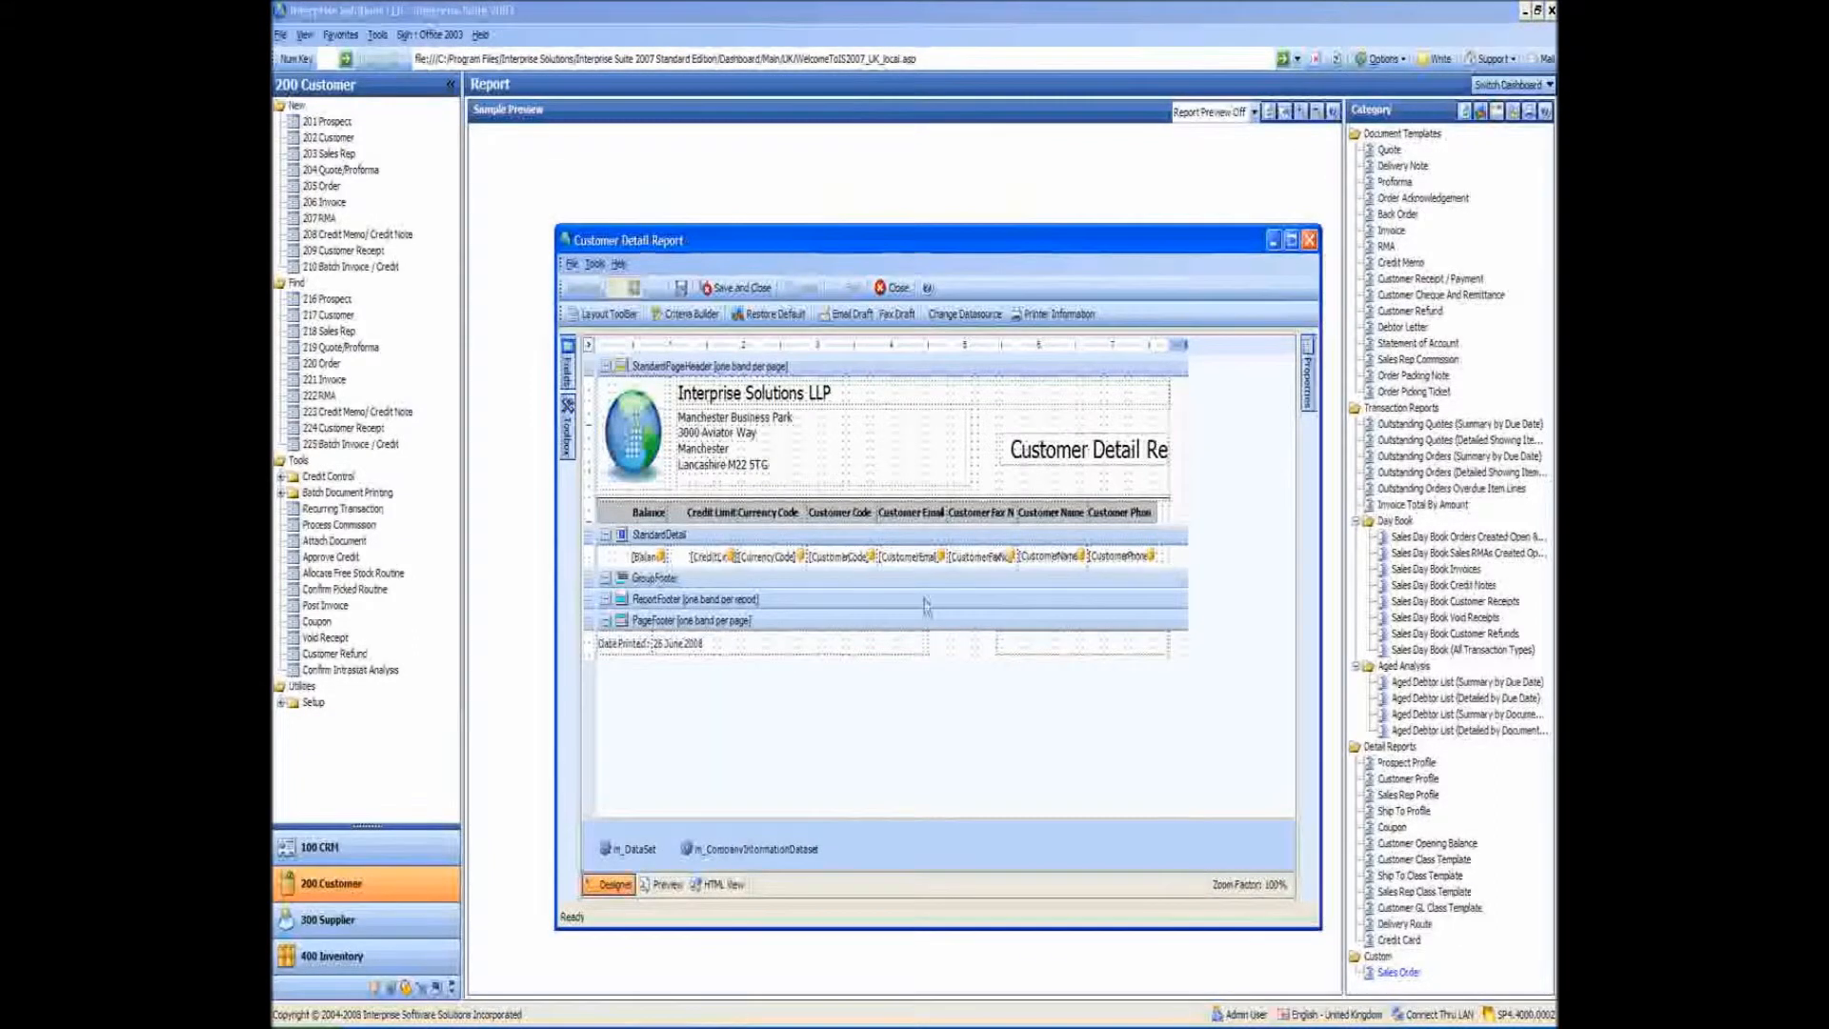
# Maximize the report designer window, and dock and widen its property list so full property names are readable
pyautogui.doubleClick(977, 239)
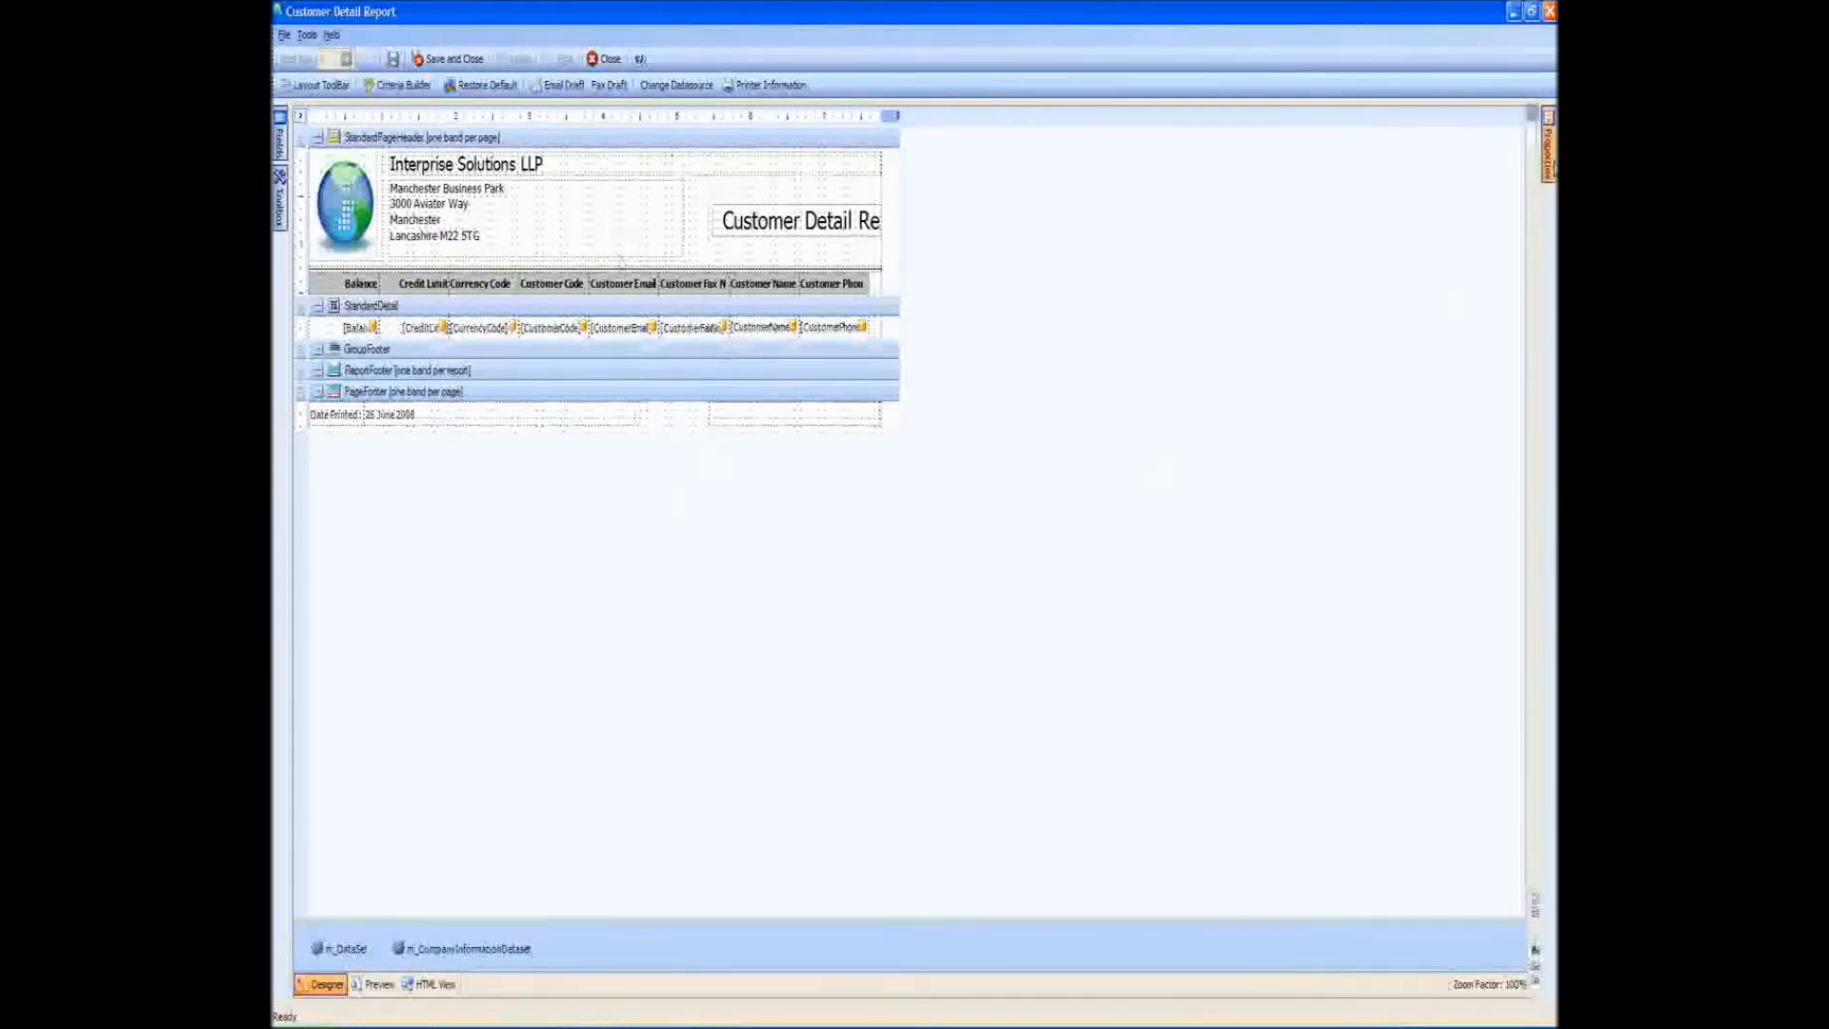
pyautogui.moveTo(1551, 152)
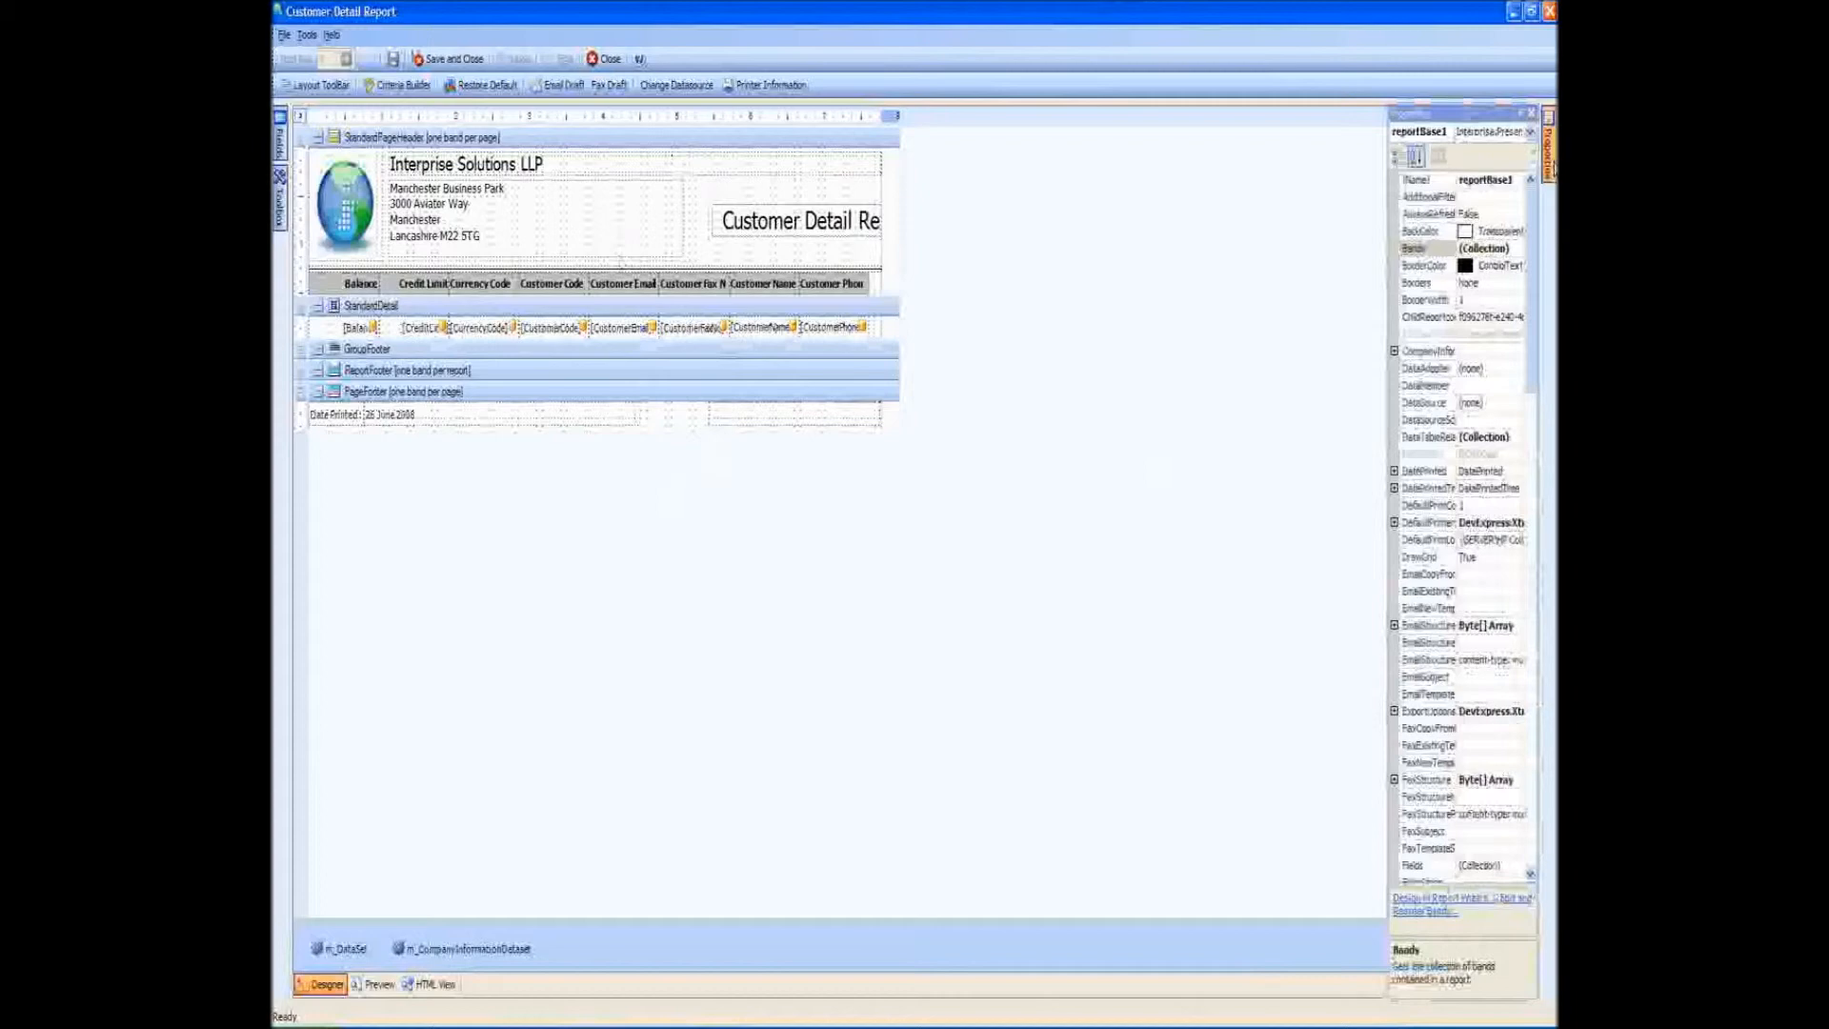
pyautogui.click(1522, 114)
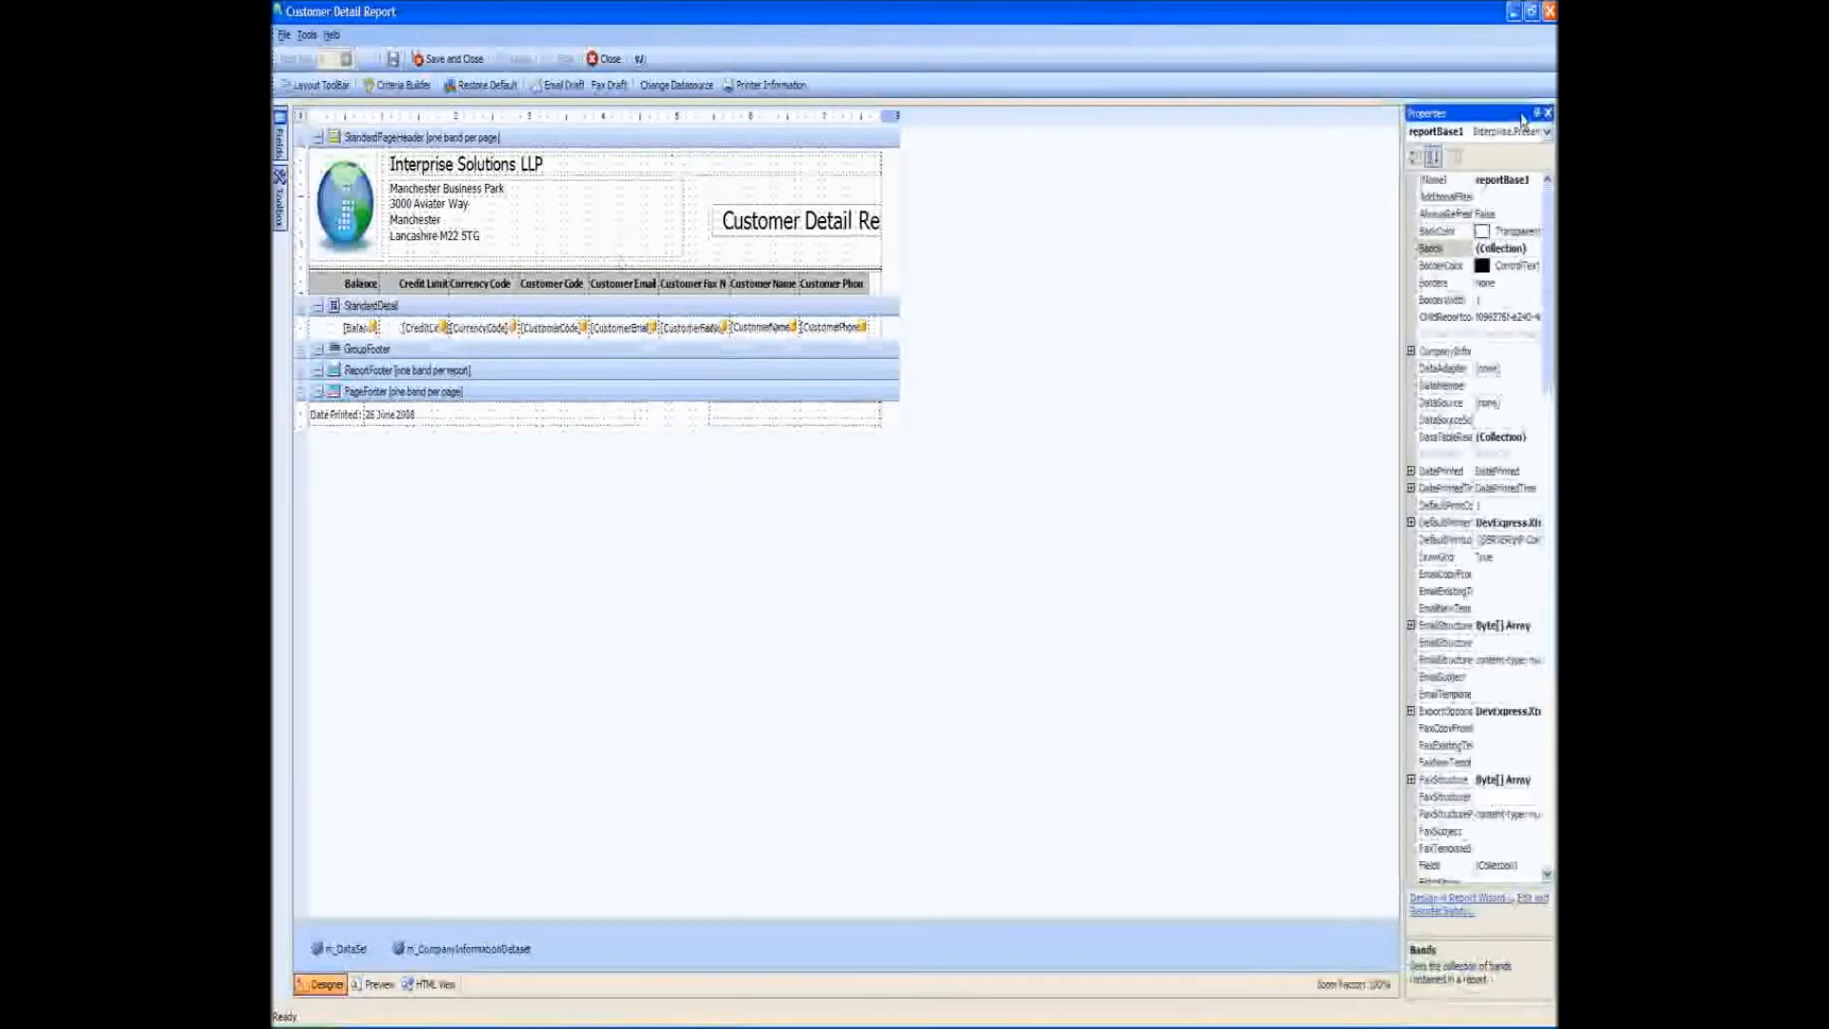
pyautogui.moveTo(1399, 331); pyautogui.dragTo(1209, 363)
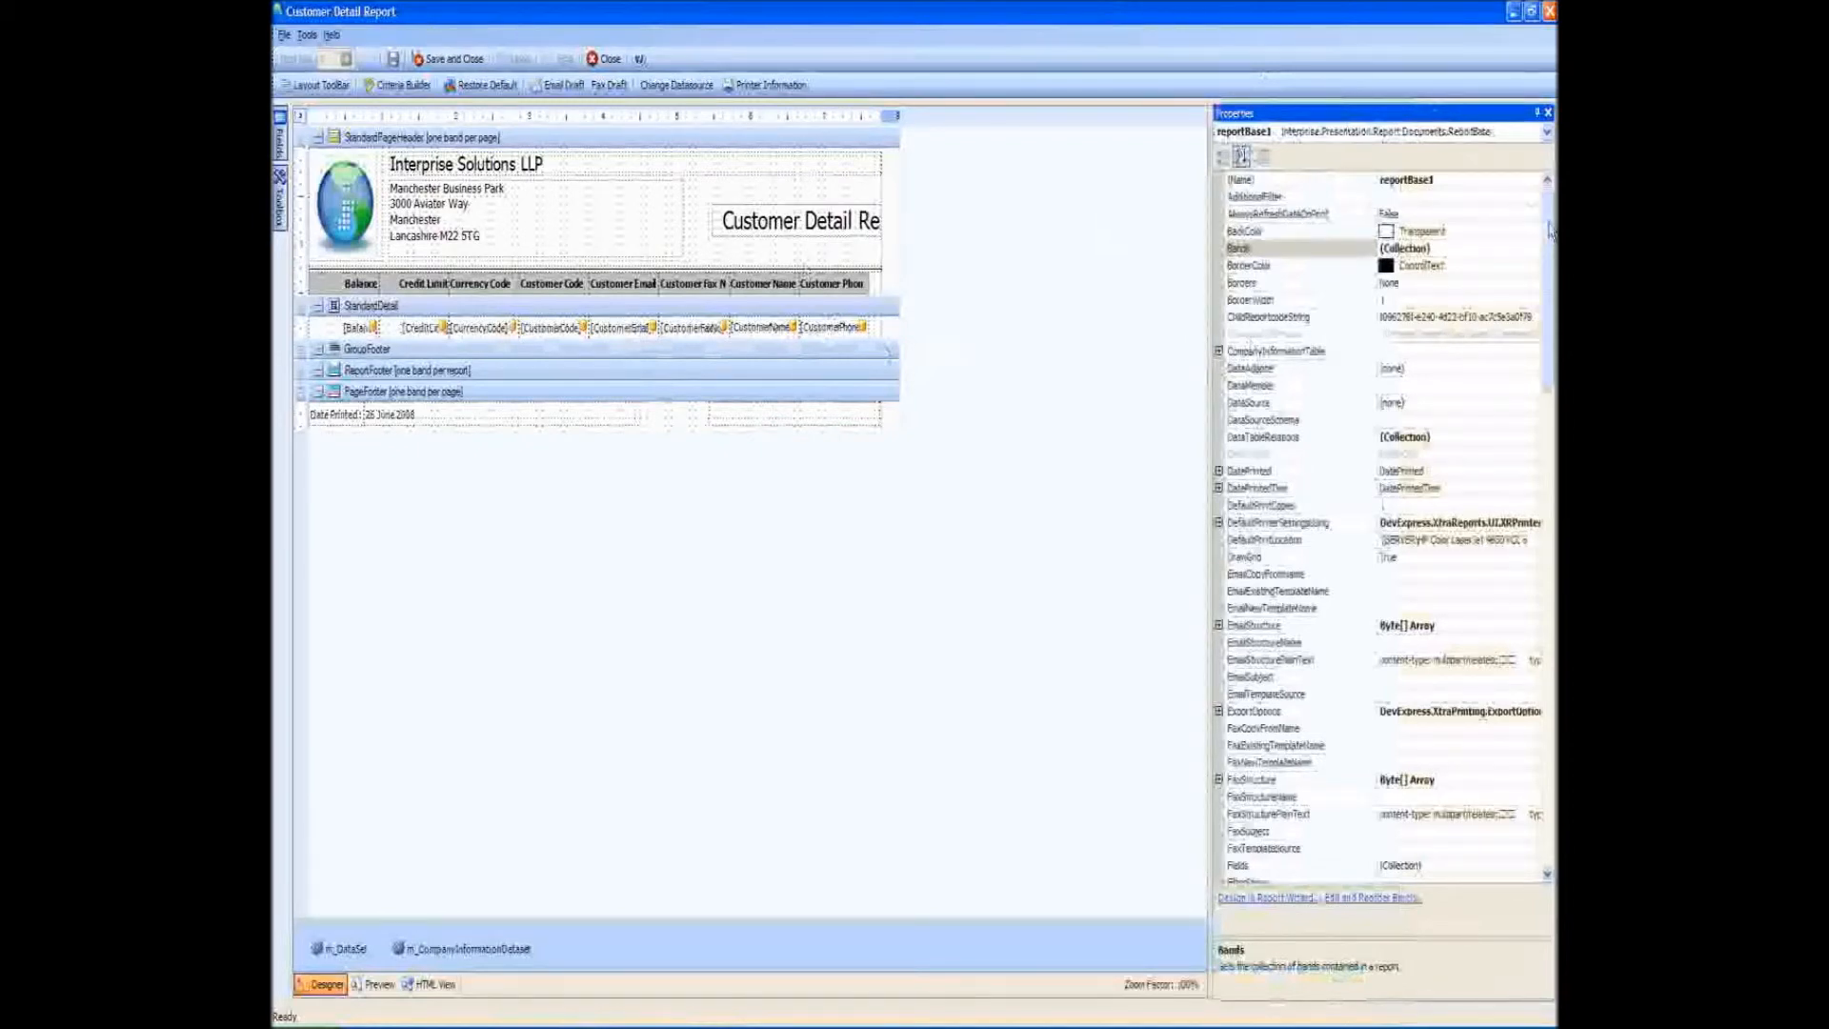
# Set the report's Landscape property to True
pyautogui.moveTo(1549, 229); pyautogui.dragTo(1549, 467)
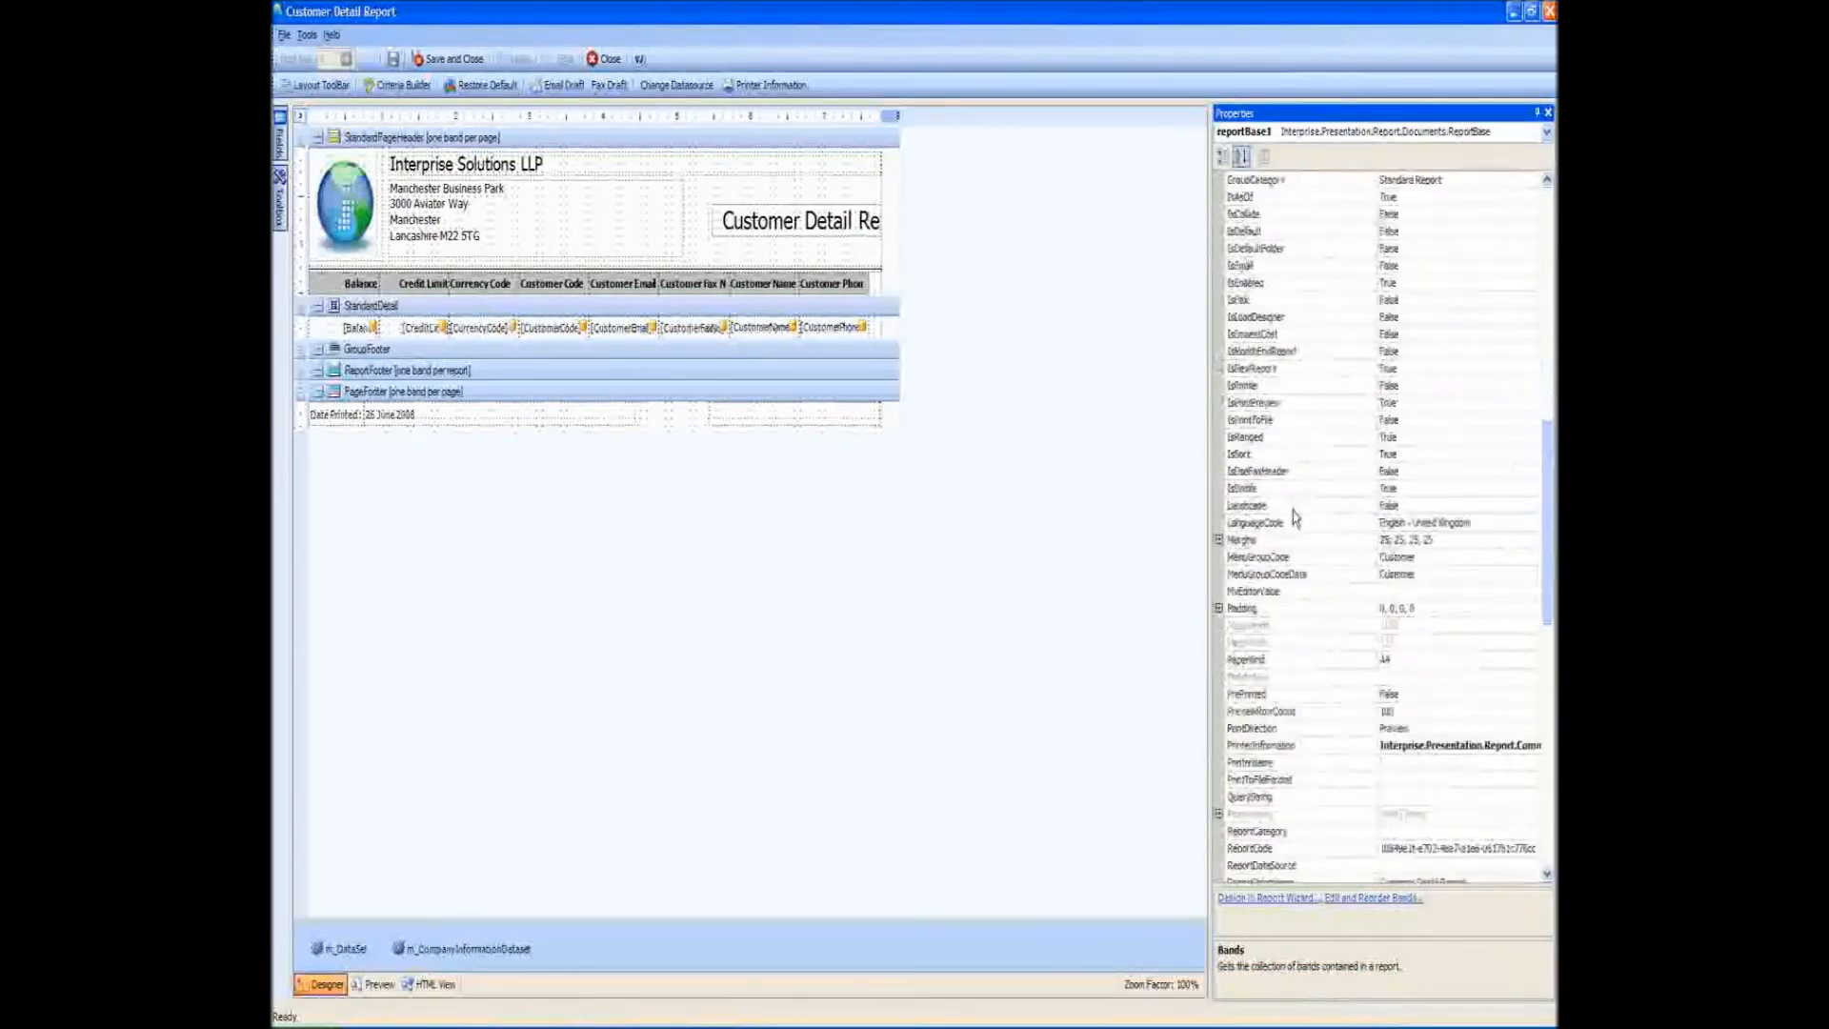
pyautogui.click(1409, 503)
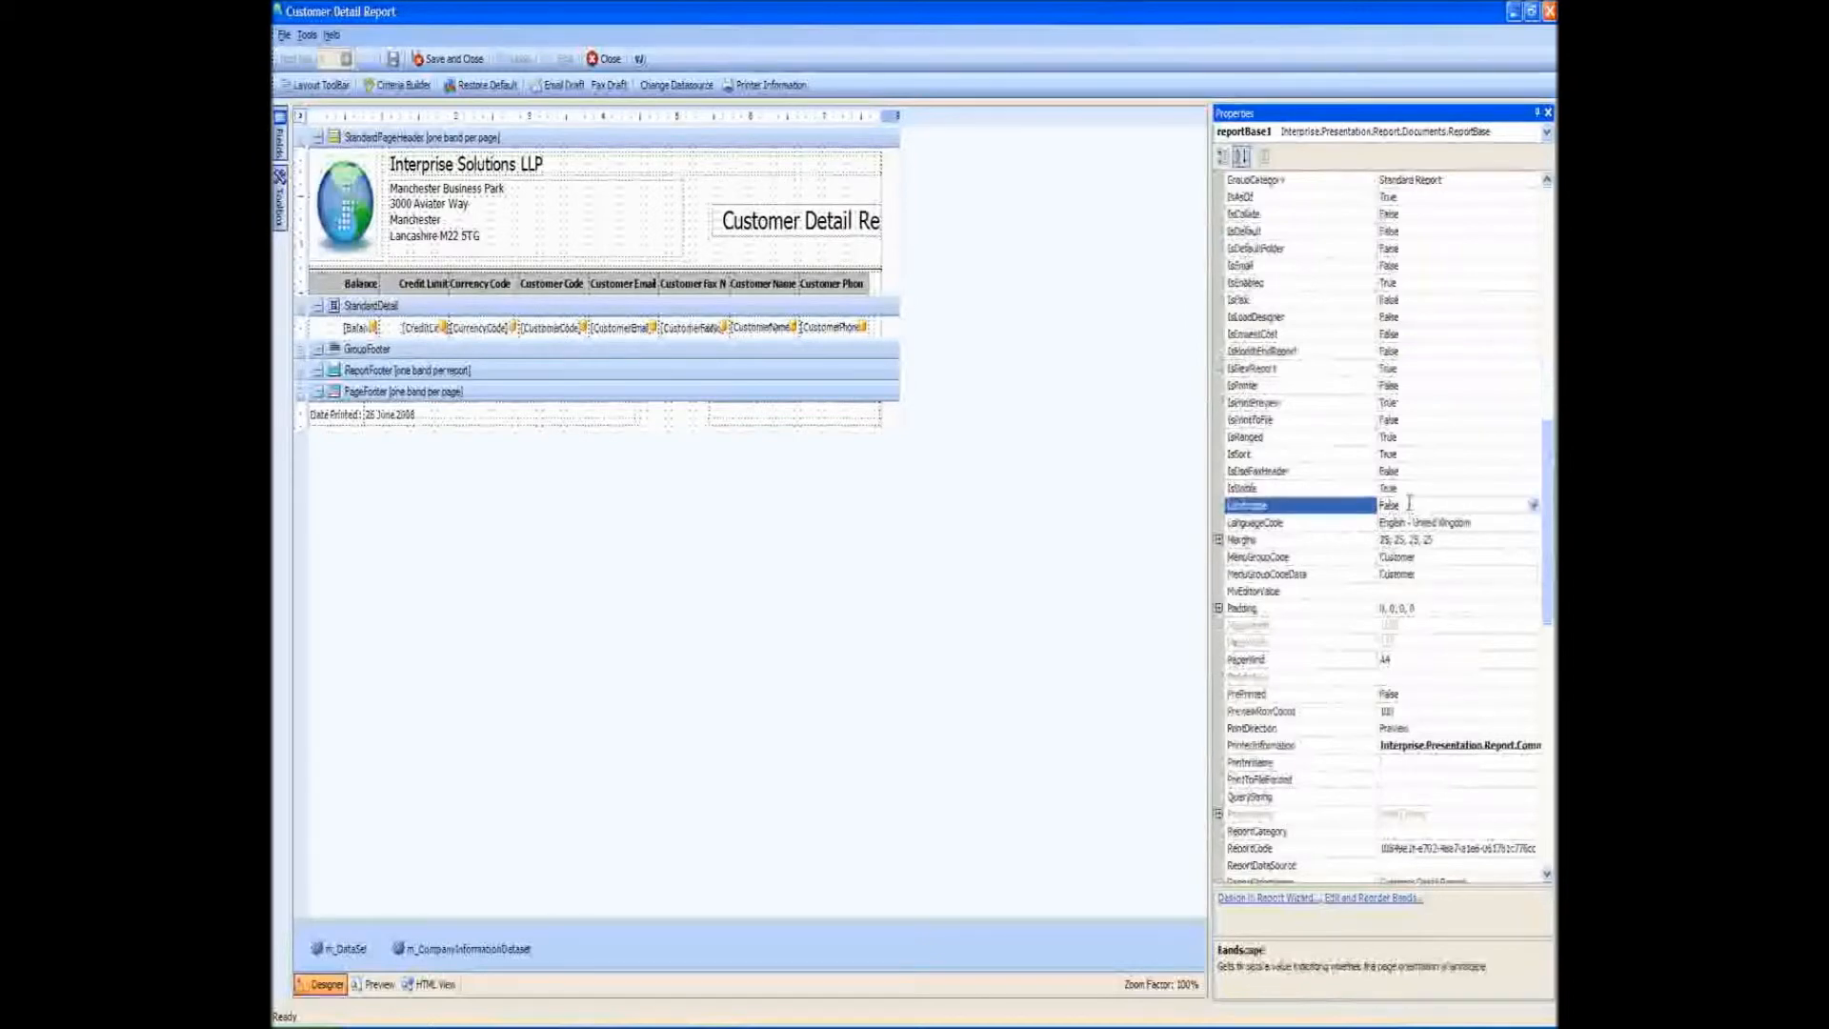
pyautogui.click(1534, 505)
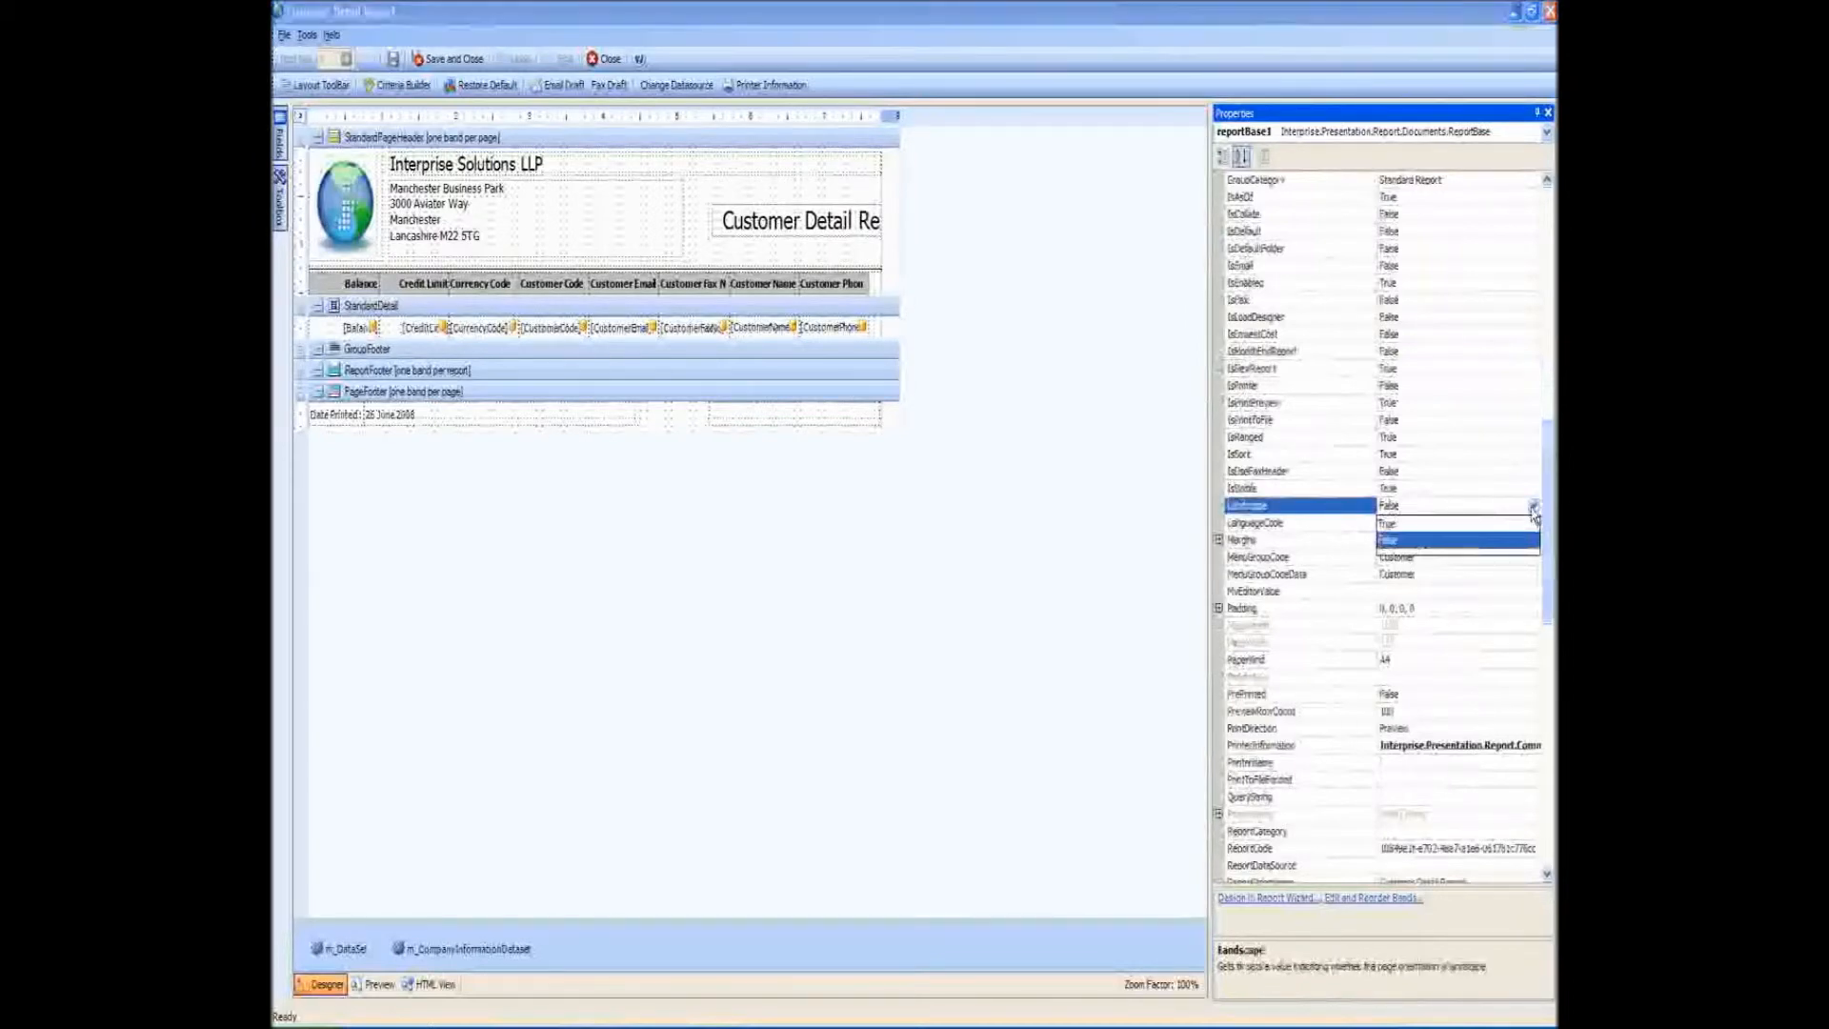
pyautogui.click(1440, 524)
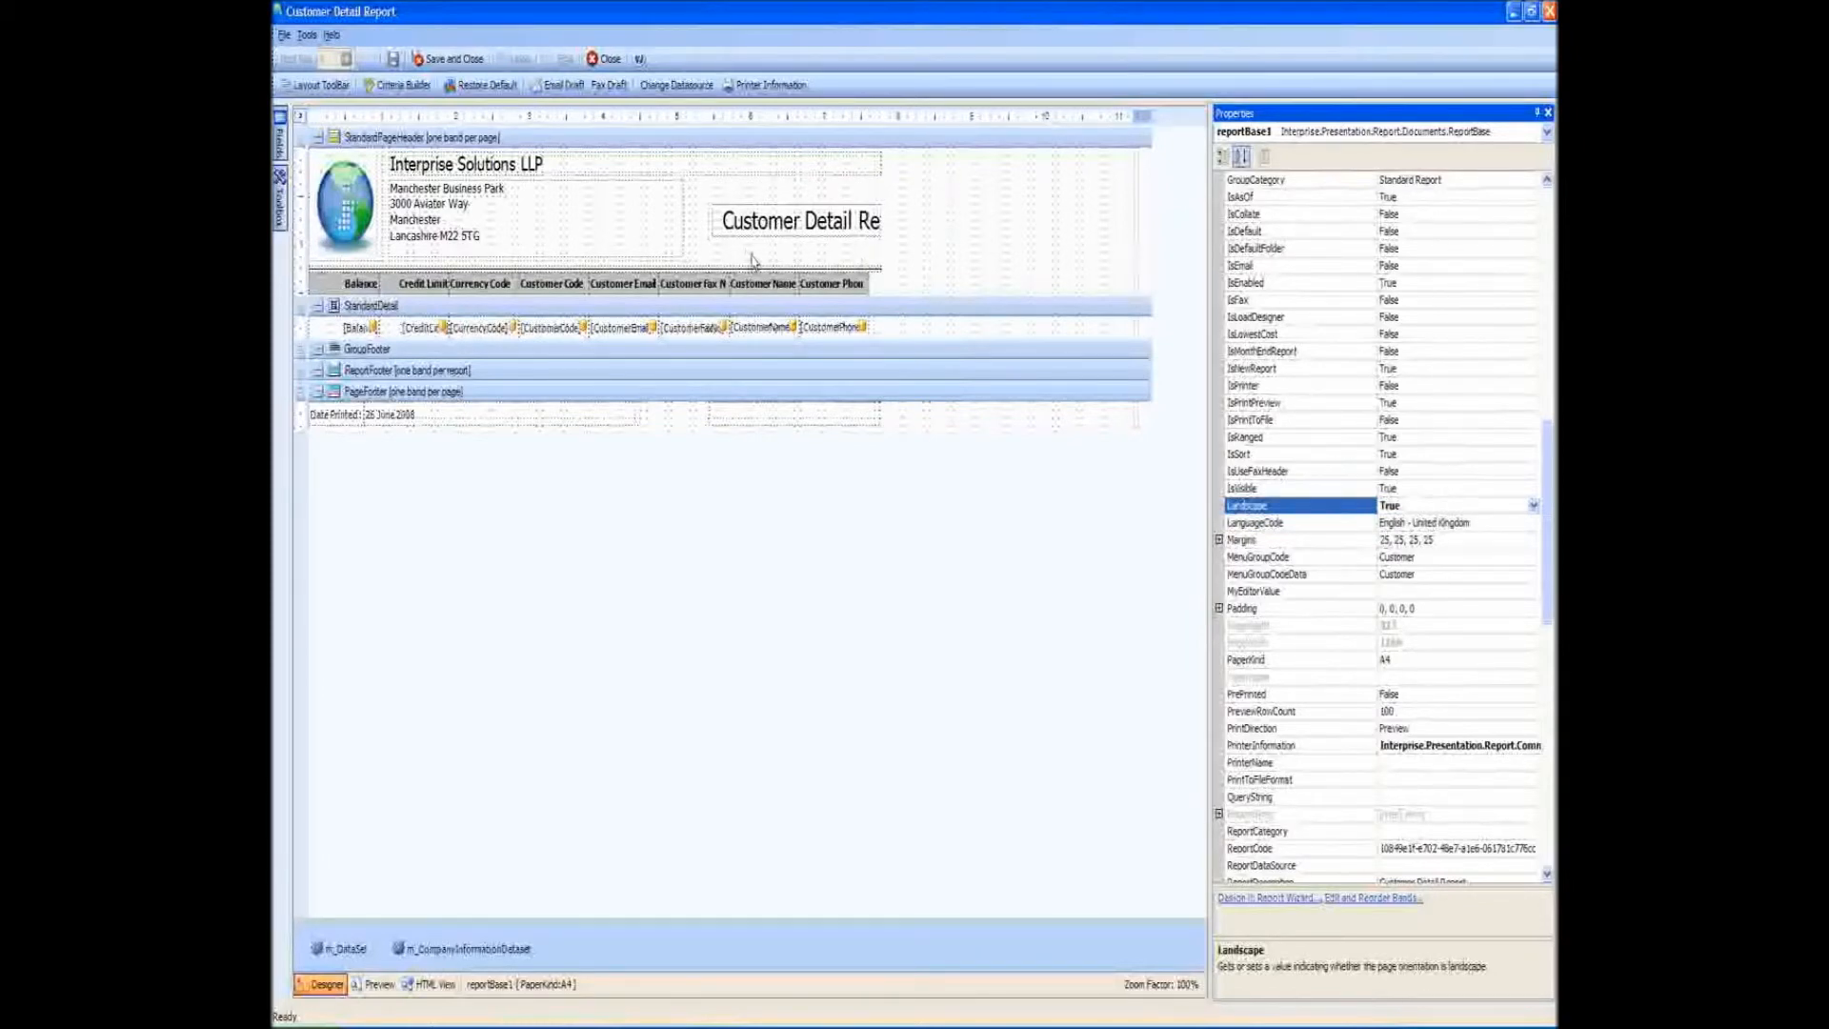
# Move and widen the report title label to location 733, 58 and size 387, 33 near the page header's right edge
pyautogui.click(796, 223)
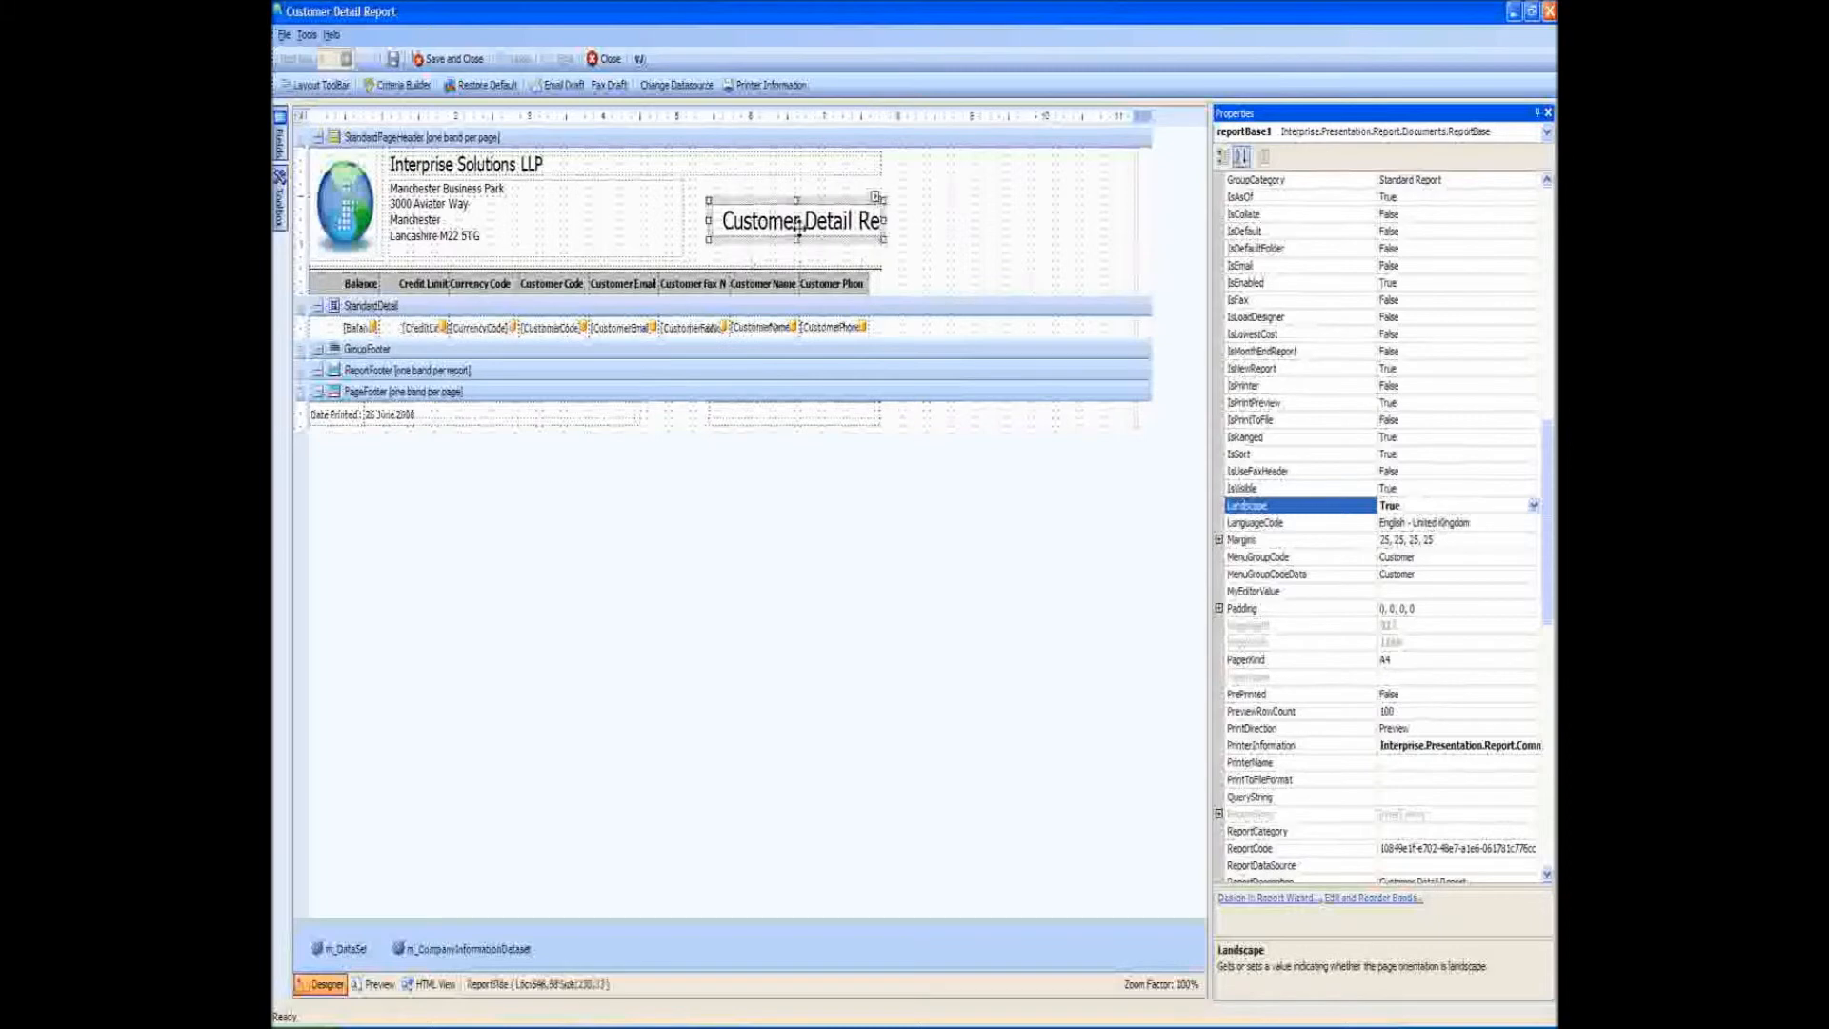
pyautogui.moveTo(883, 221); pyautogui.dragTo(1124, 222)
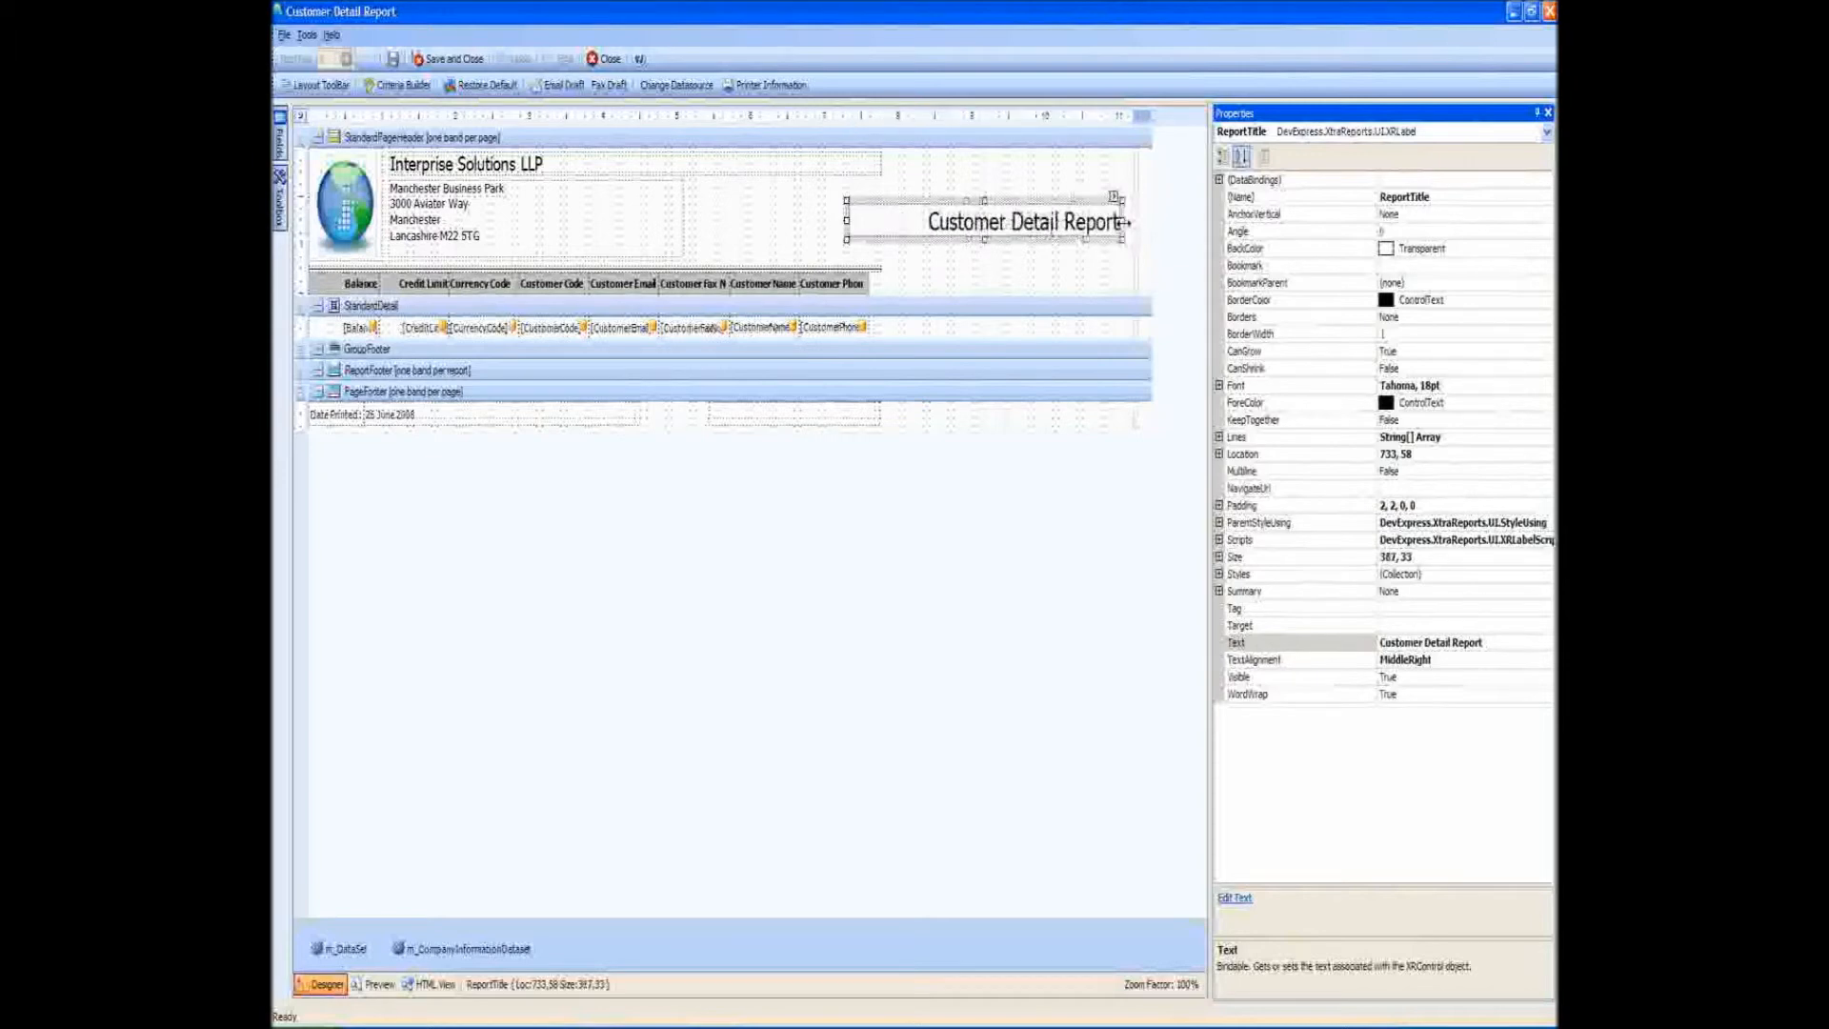
pyautogui.moveTo(985, 202)
pyautogui.mouseDown()
pyautogui.moveTo(985, 181)
pyautogui.moveTo(985, 202)
pyautogui.mouseUp()
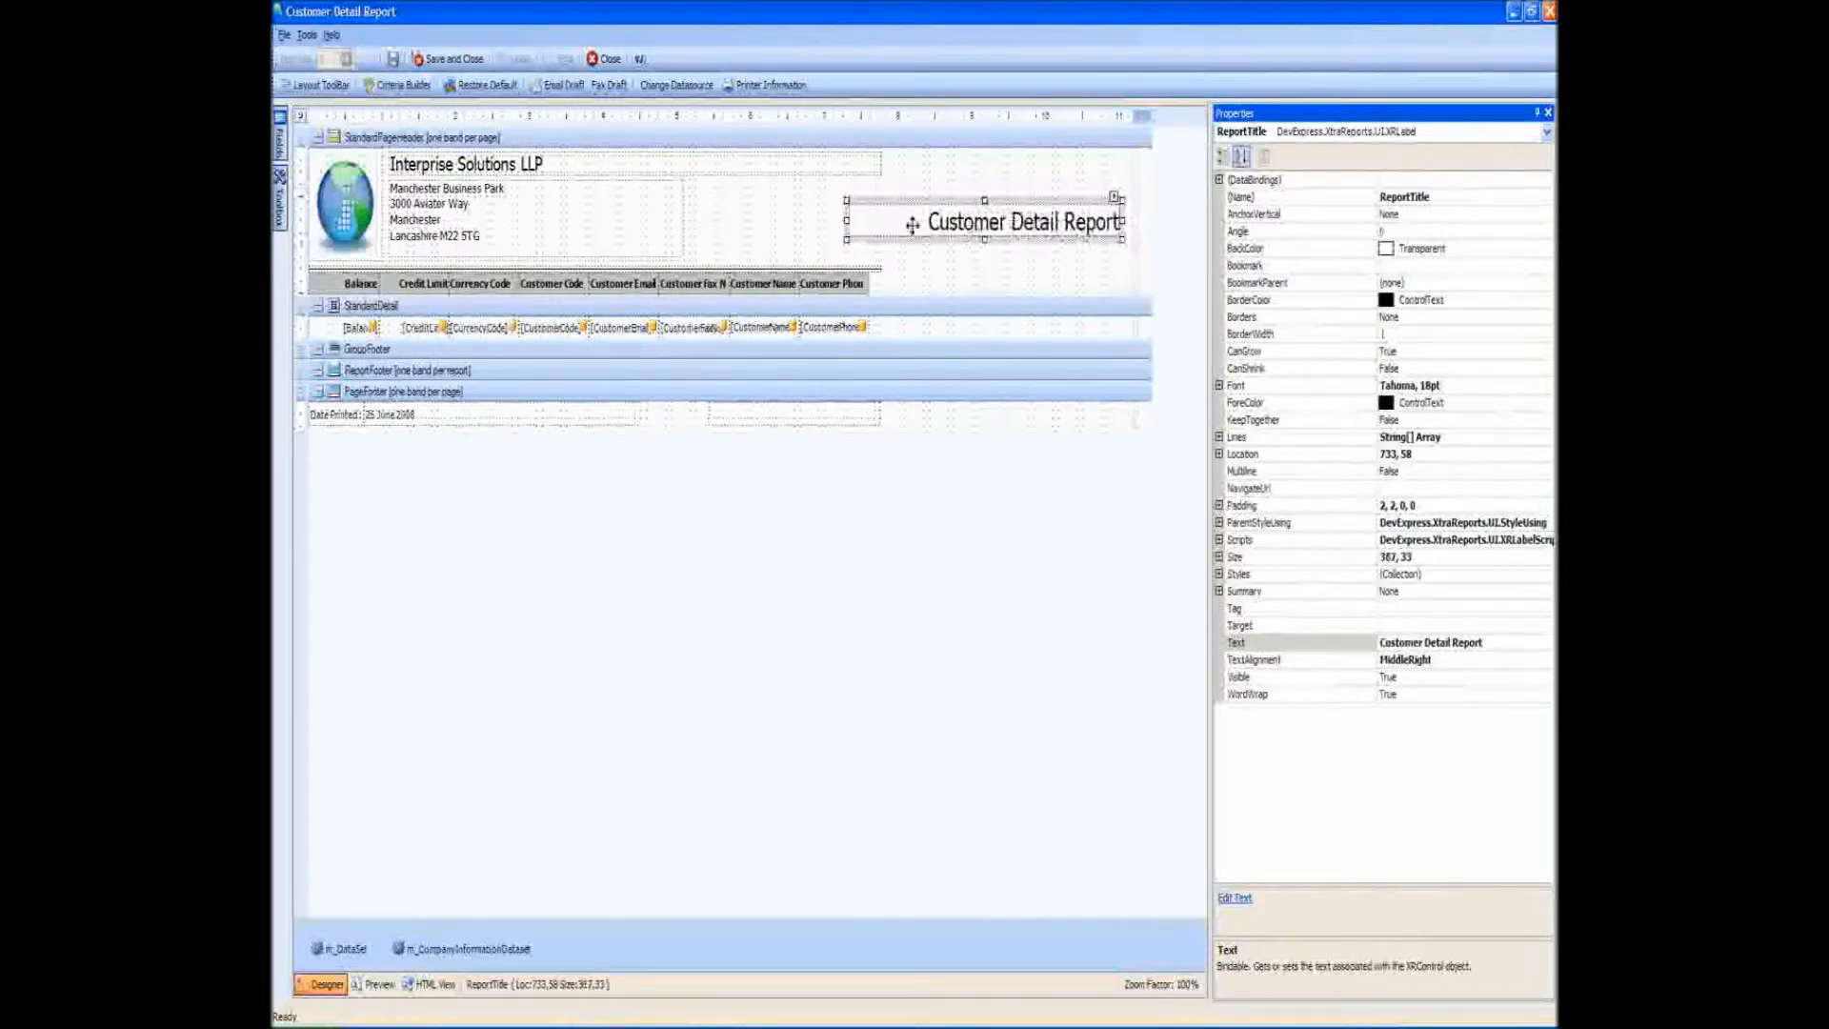
pyautogui.click(564, 247)
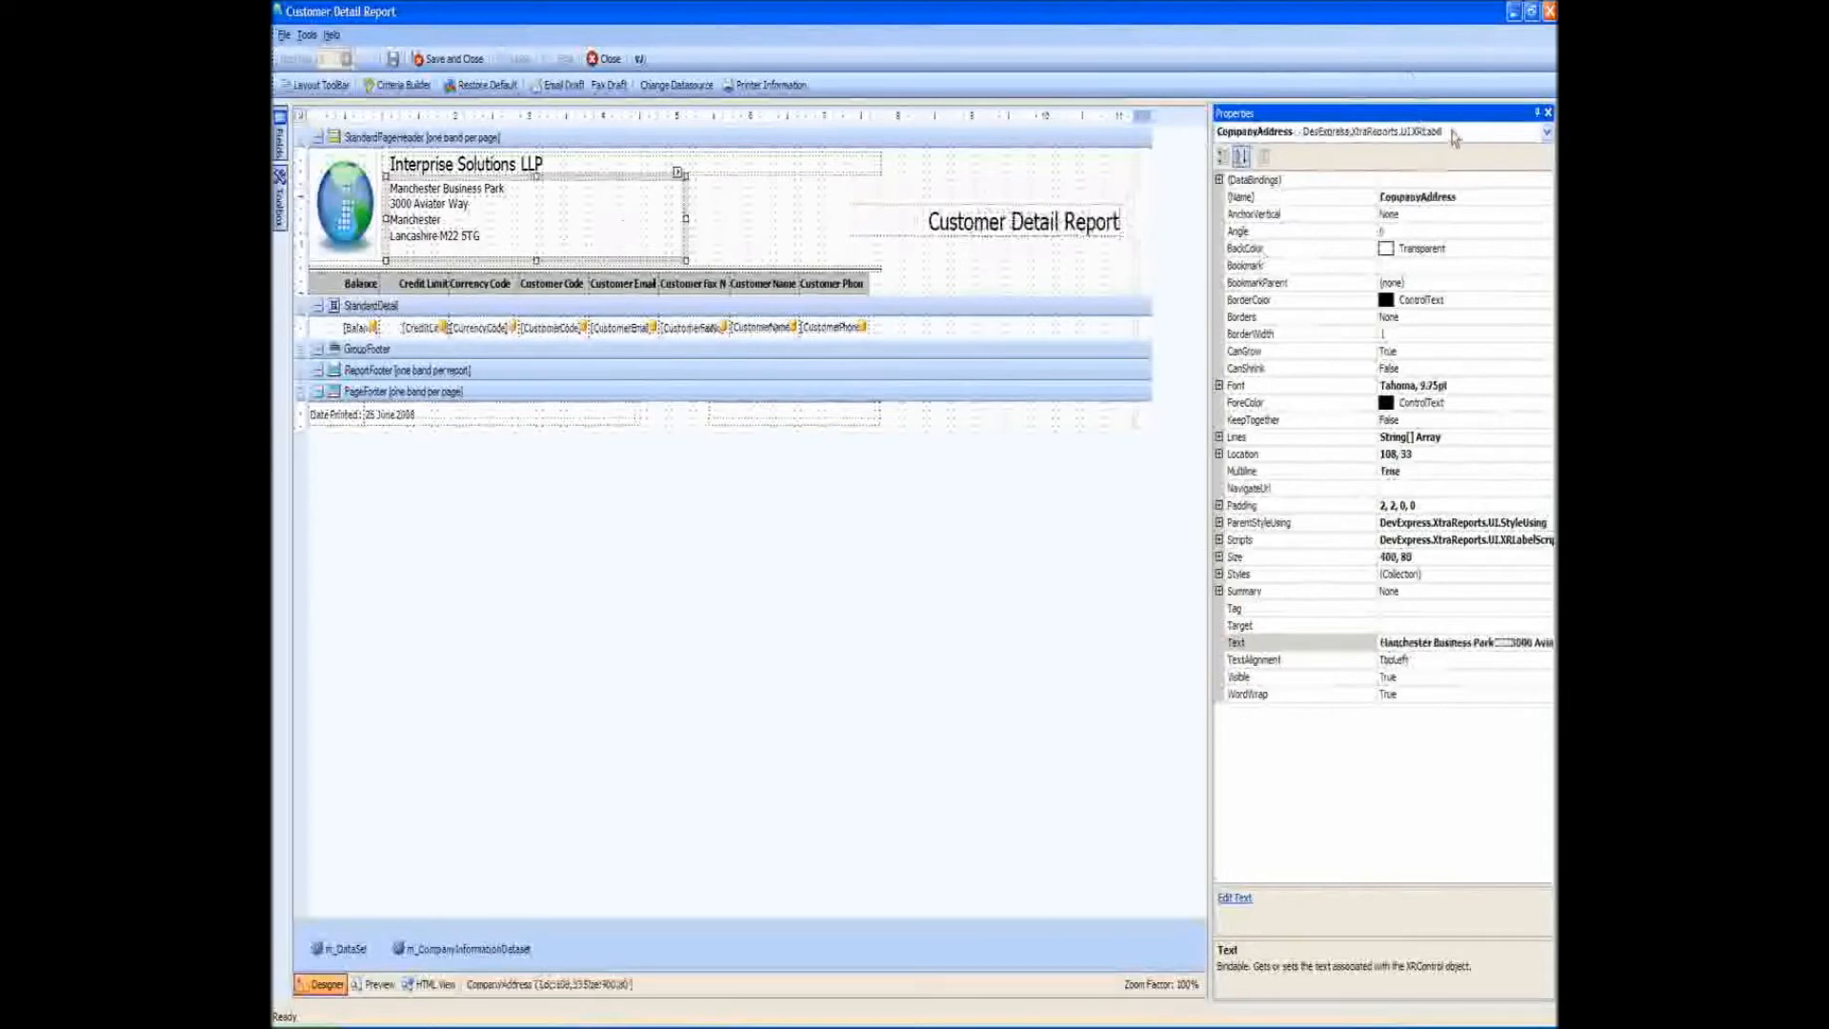
pyautogui.click(984, 228)
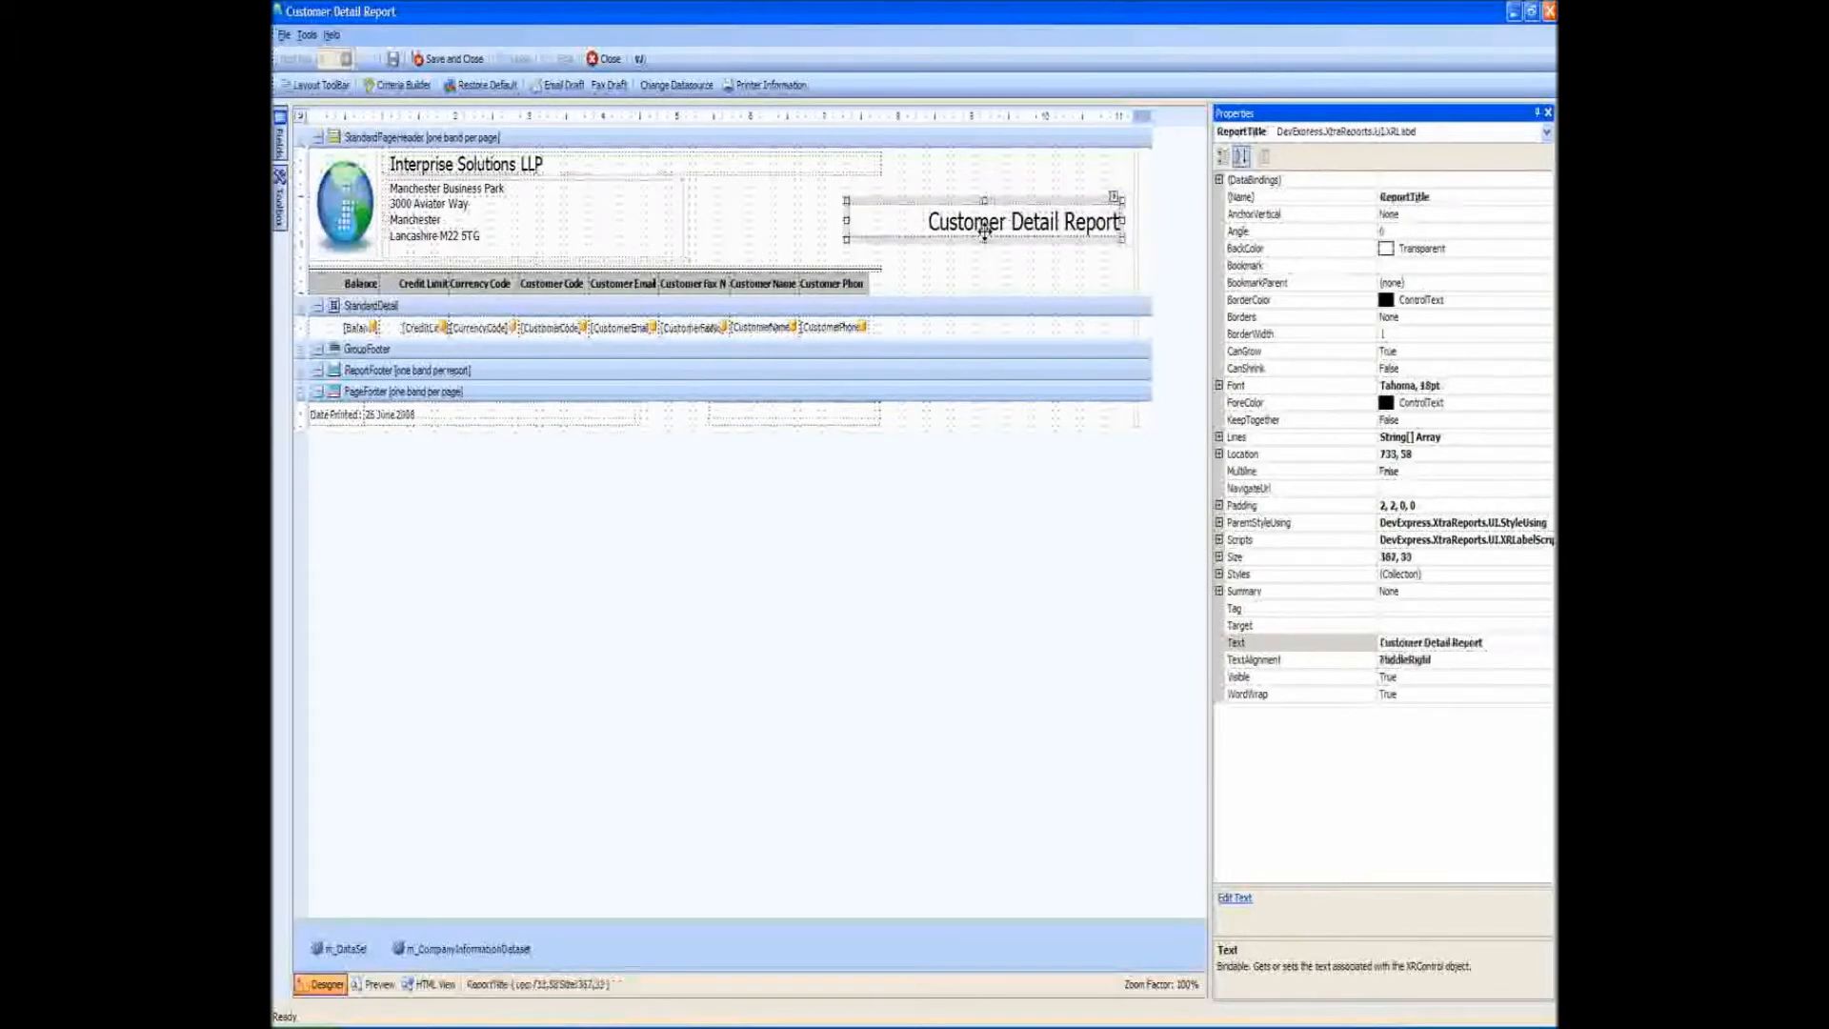
pyautogui.doubleClick(1045, 224)
pyautogui.click(1047, 223)
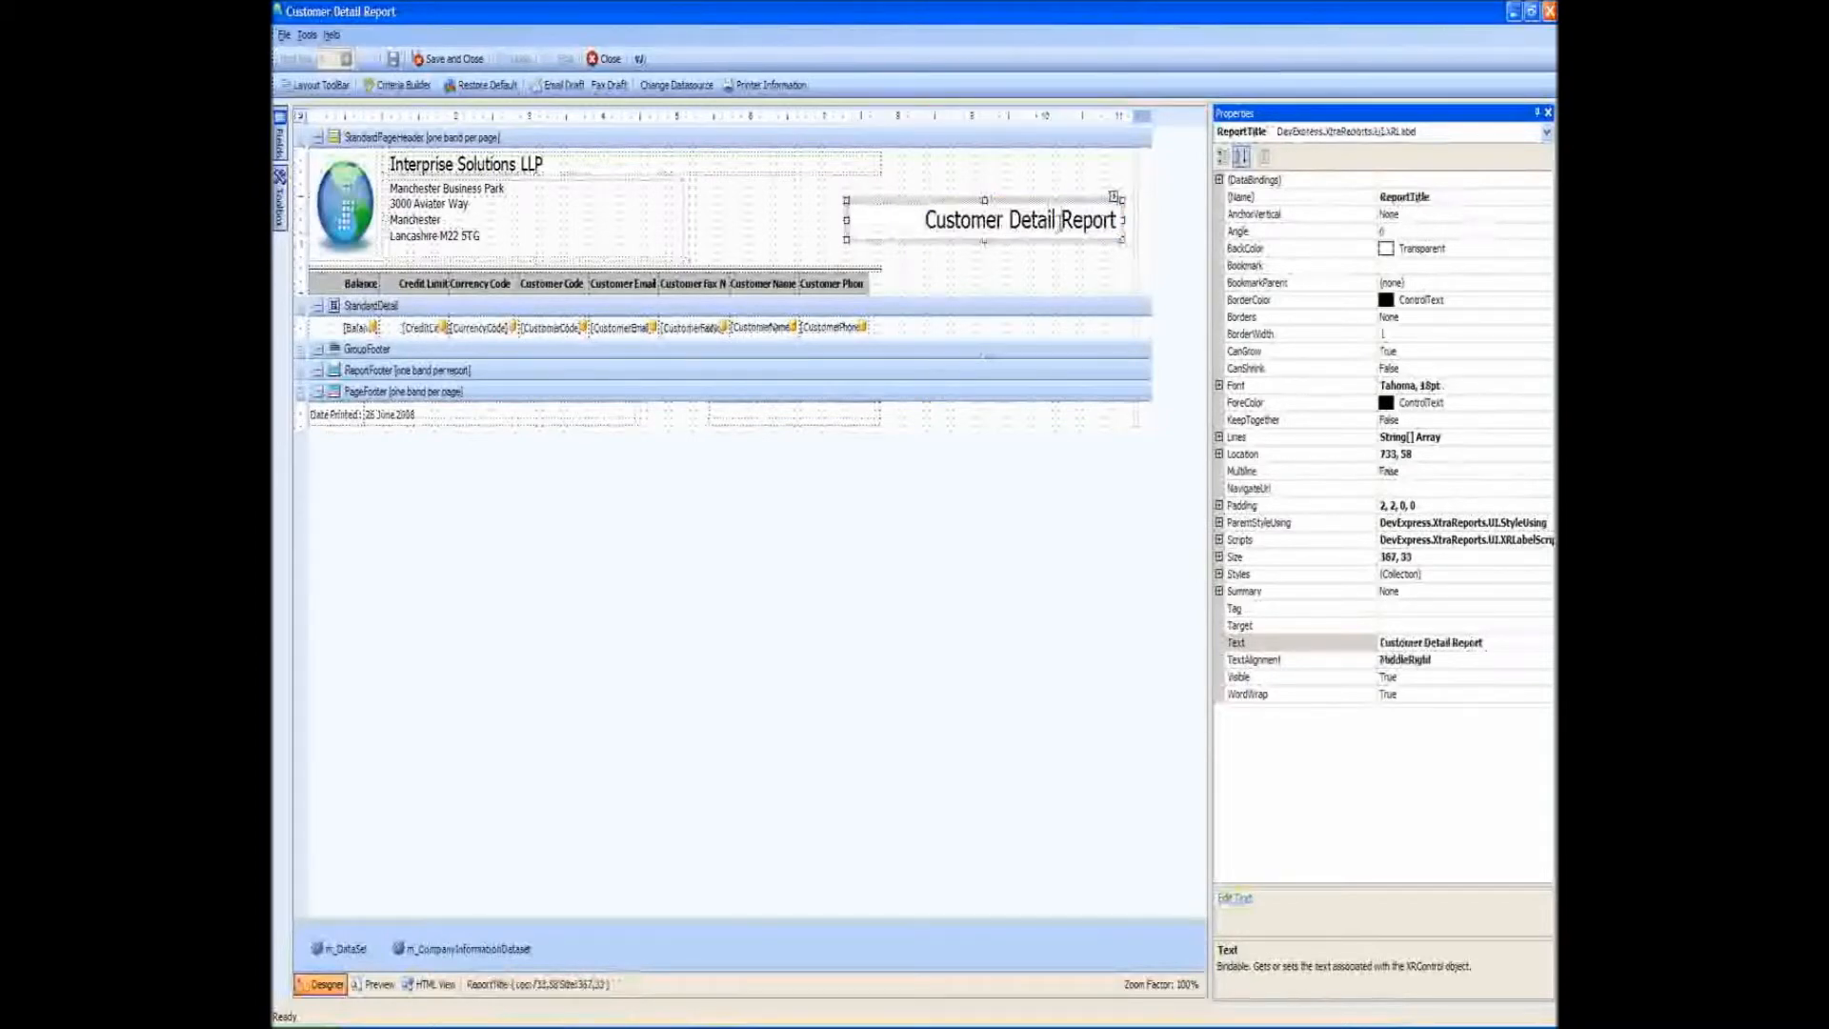
pyautogui.click(943, 181)
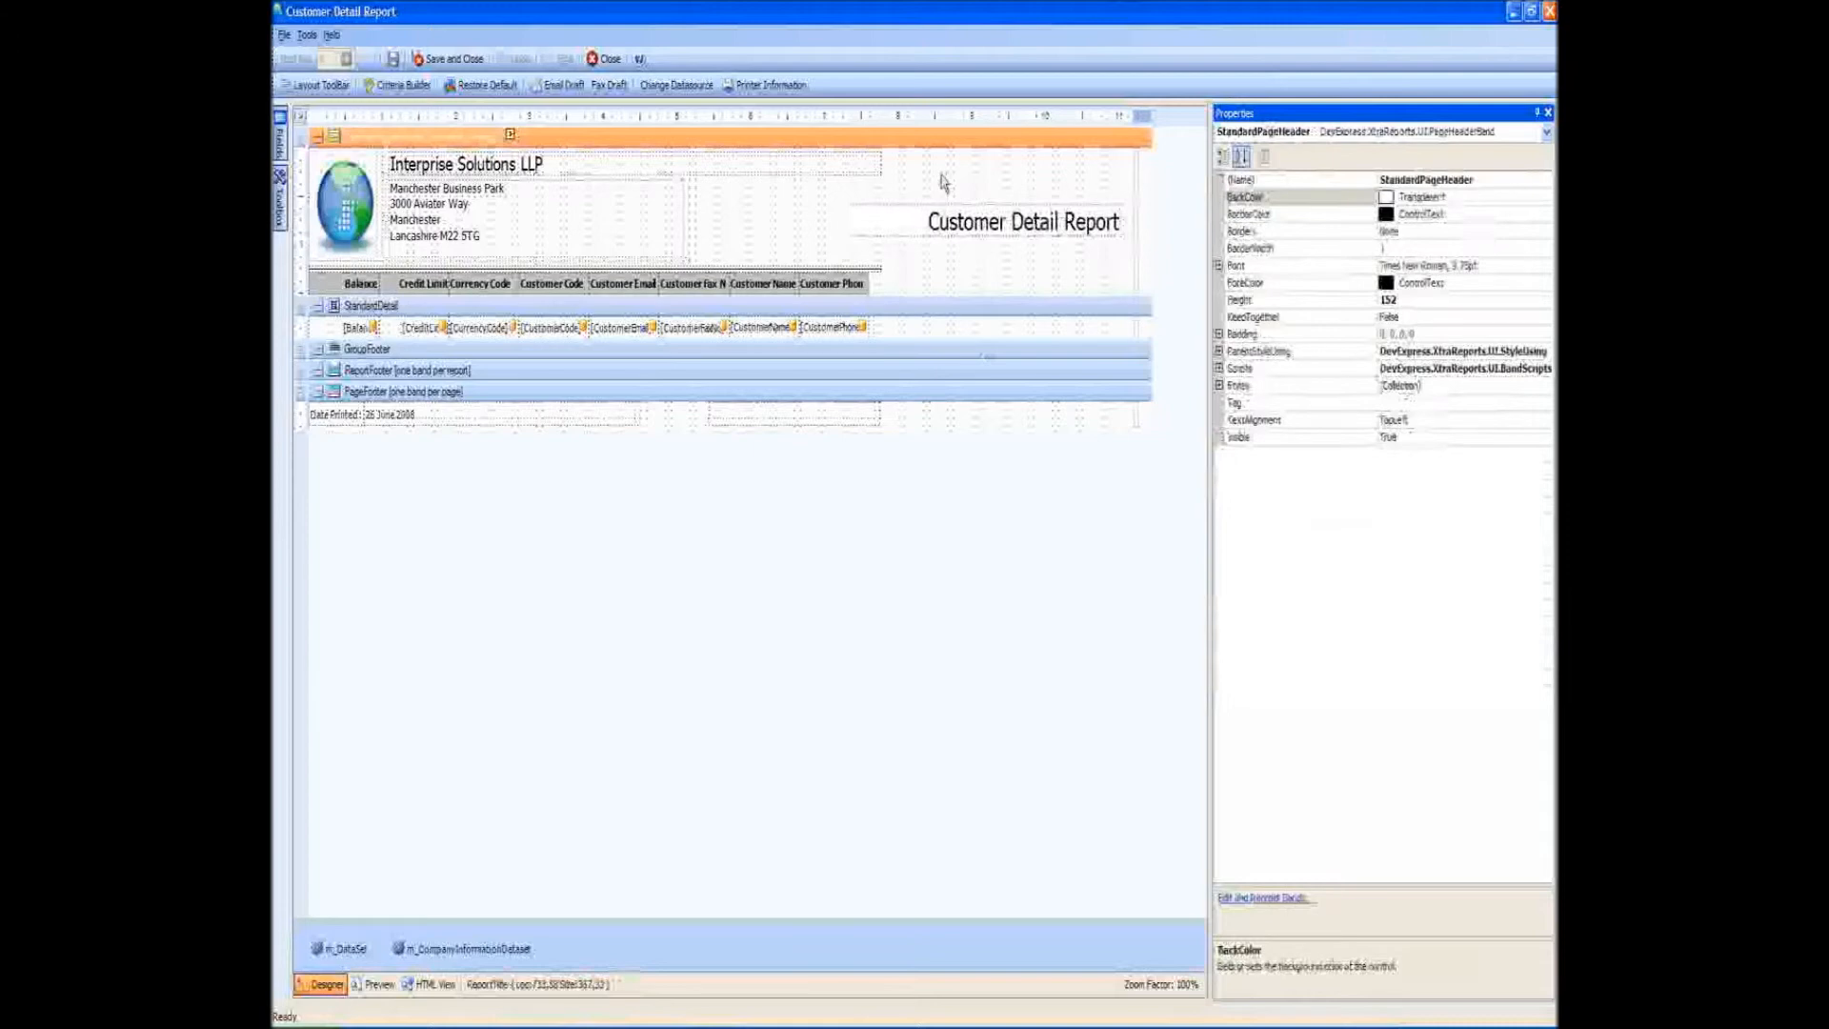
# Move the page number label in the page footer to location 867, 0, aligned with the report title's right edge
pyautogui.click(777, 418)
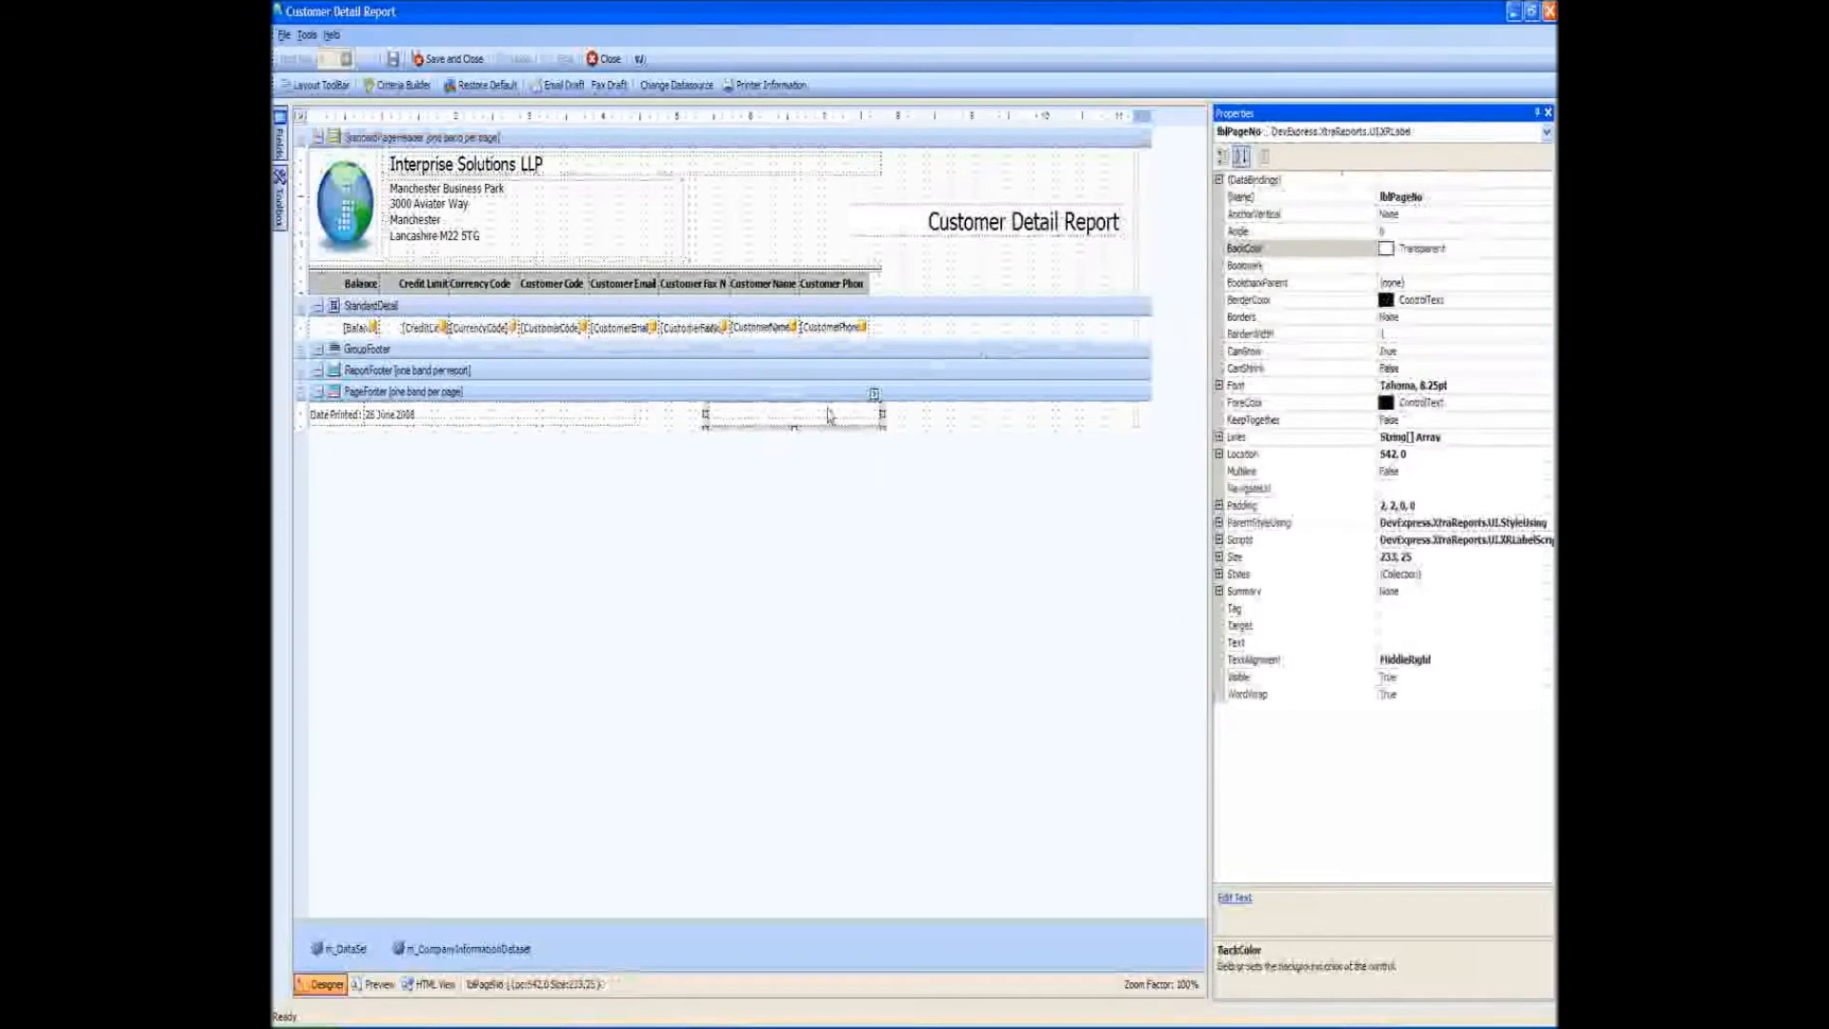
pyautogui.moveTo(812, 412); pyautogui.dragTo(1055, 419)
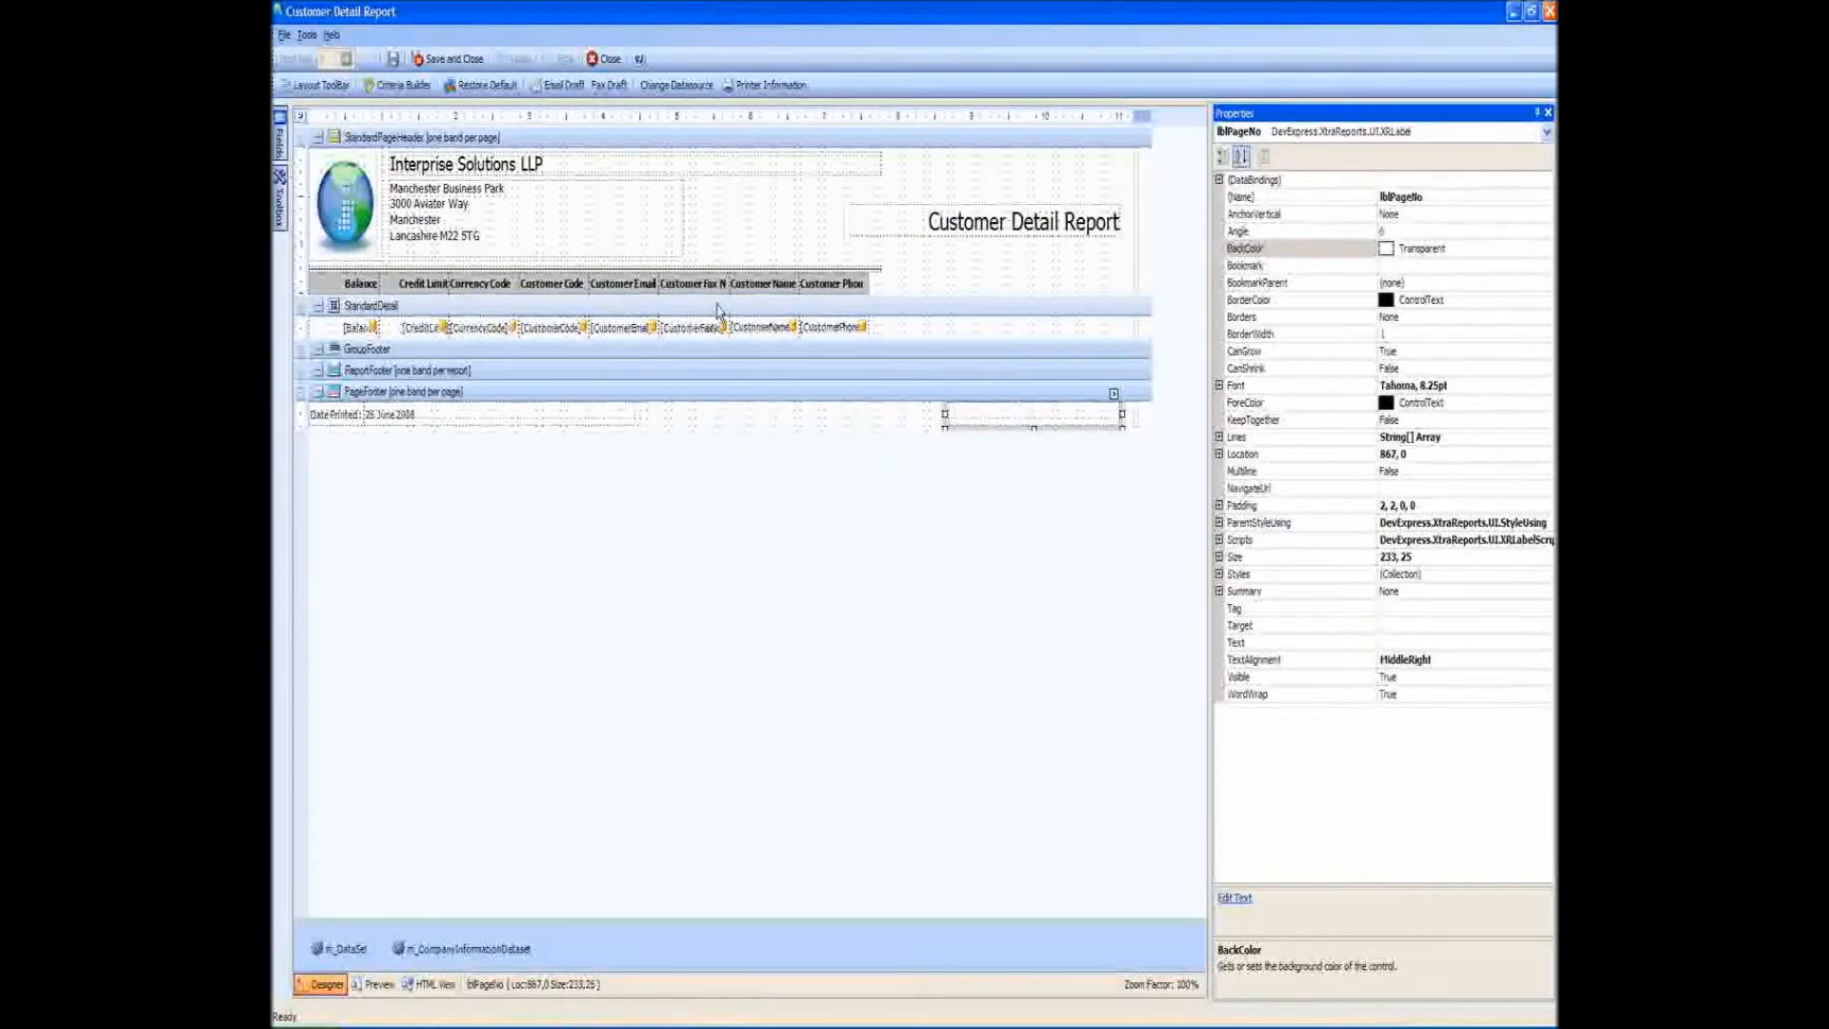
# Set the Balance detail field's format string to the standard Number type #.00
pyautogui.click(355, 328)
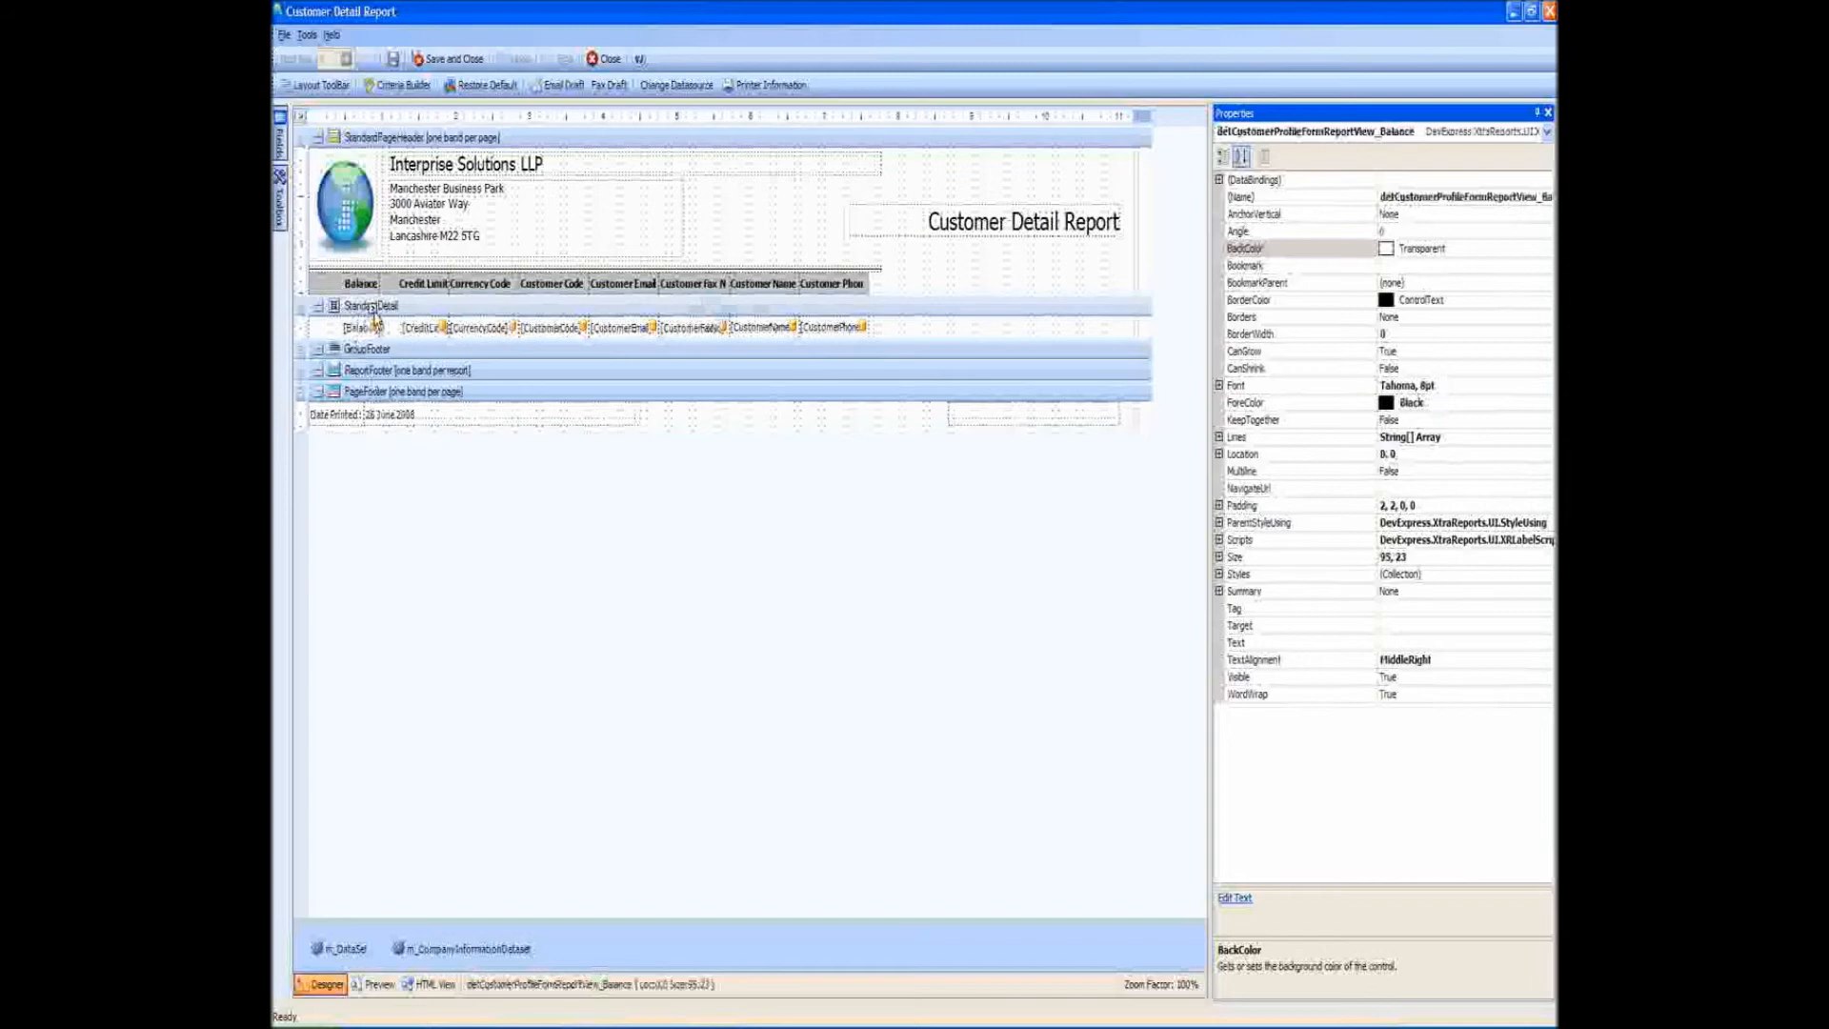
pyautogui.click(416, 328)
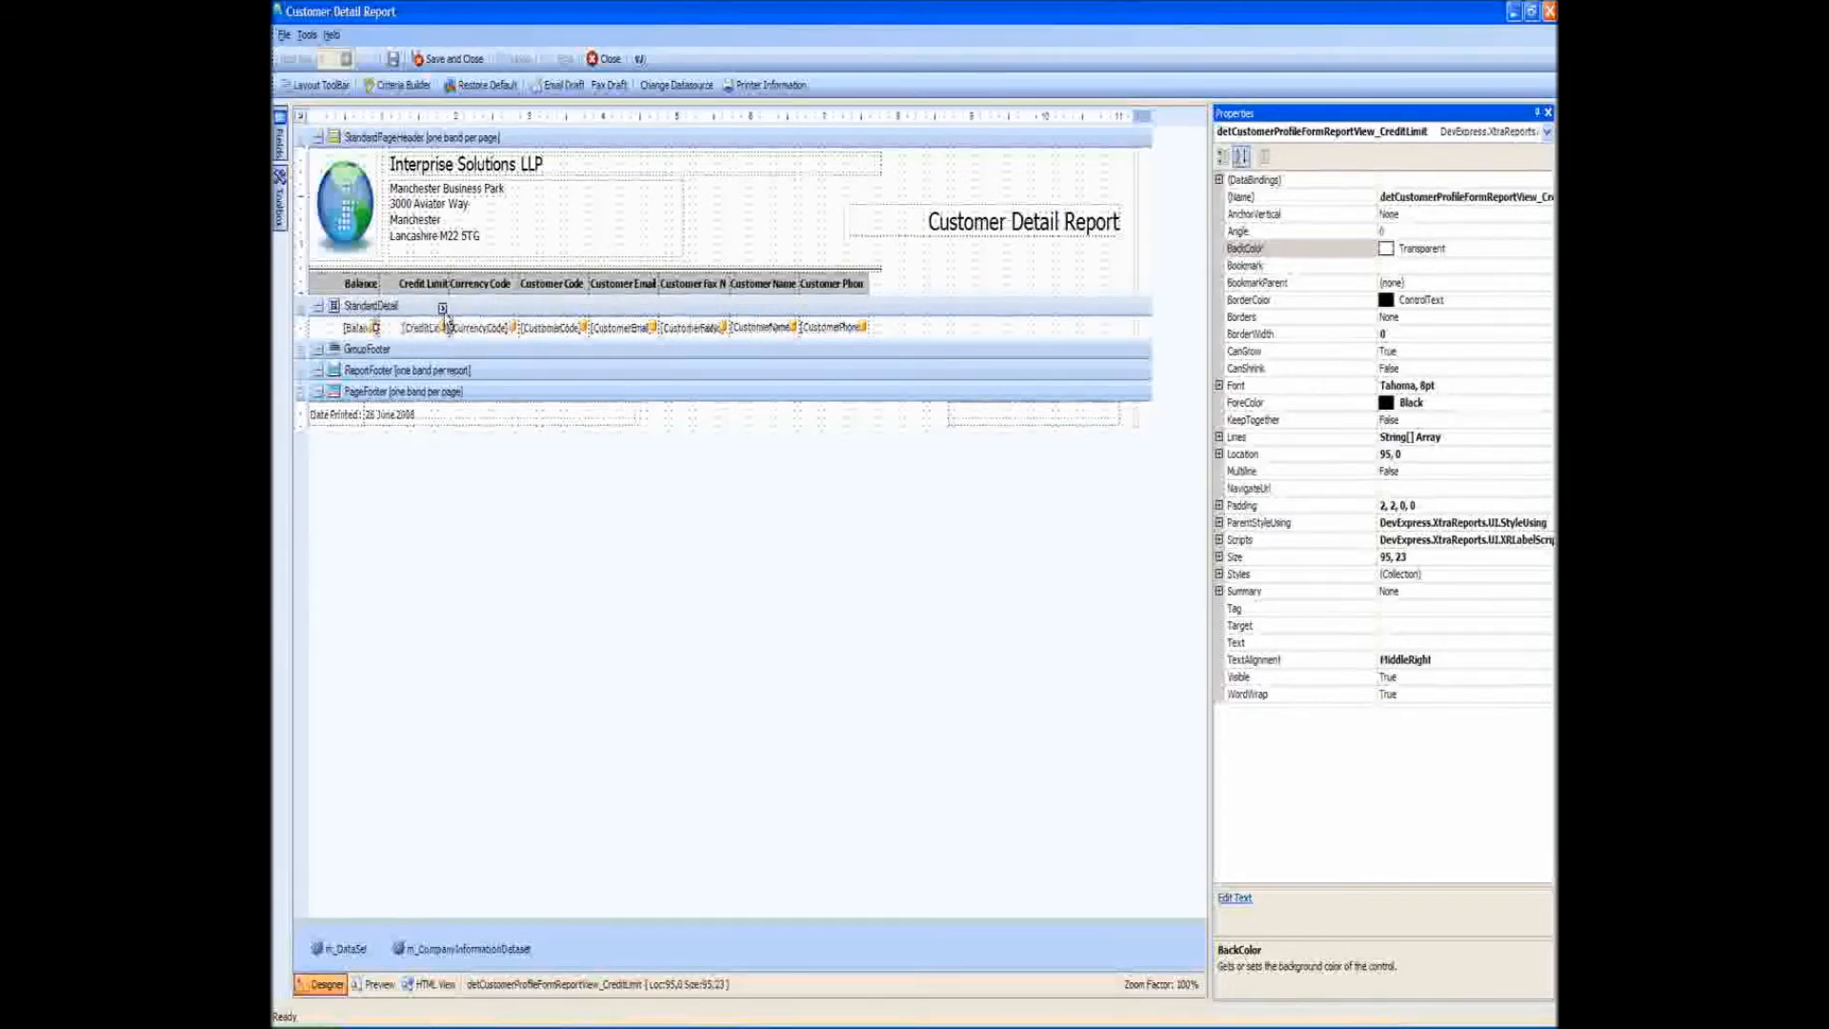
pyautogui.click(355, 328)
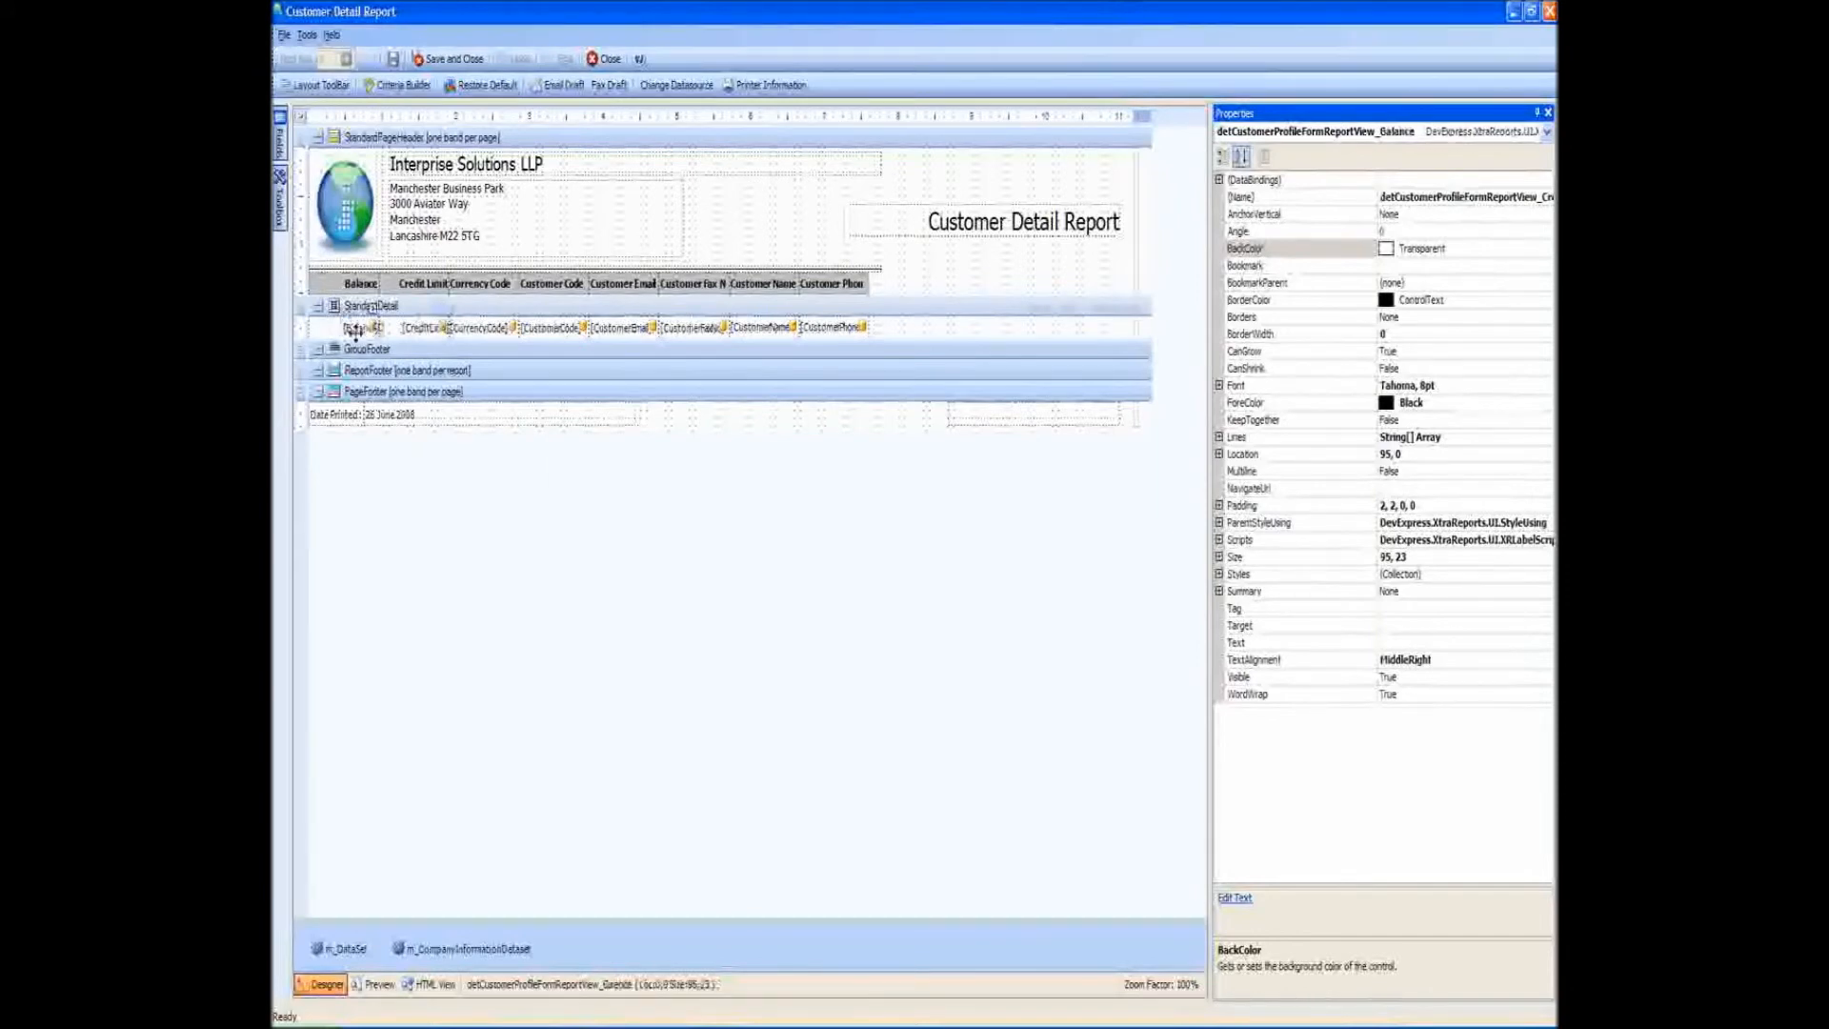
pyautogui.click(377, 323)
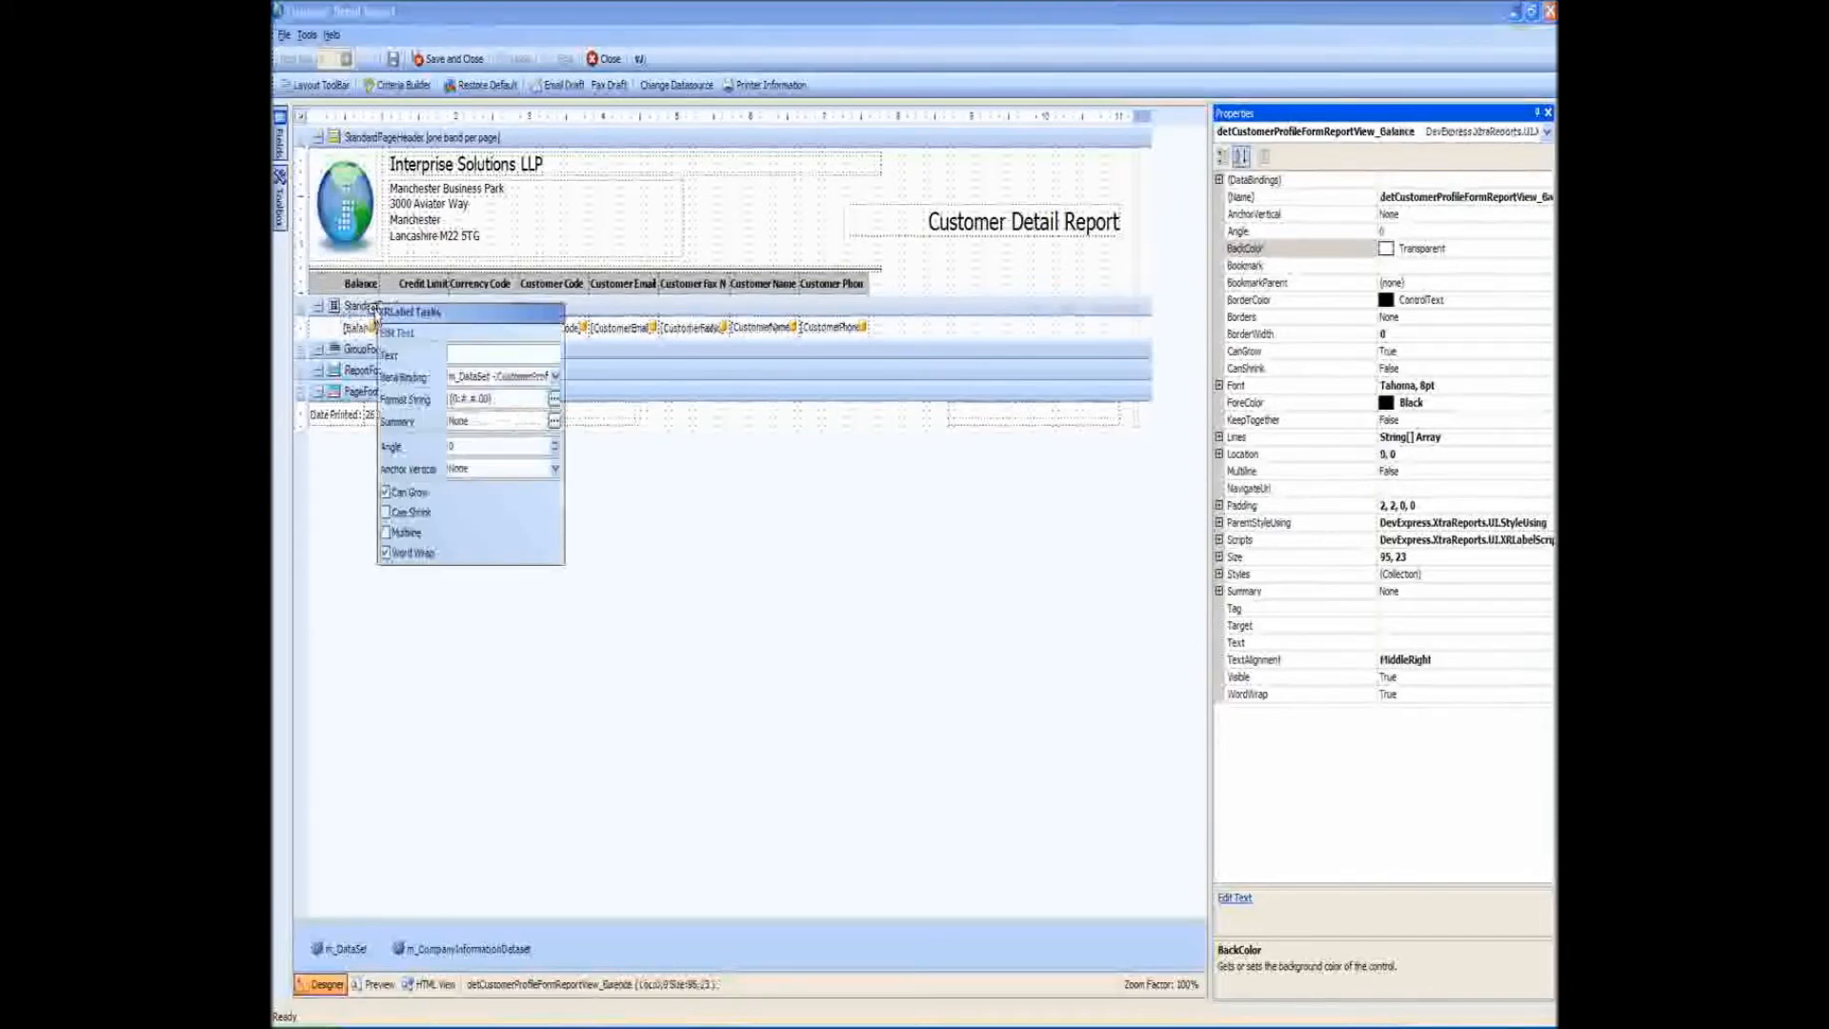
pyautogui.click(554, 402)
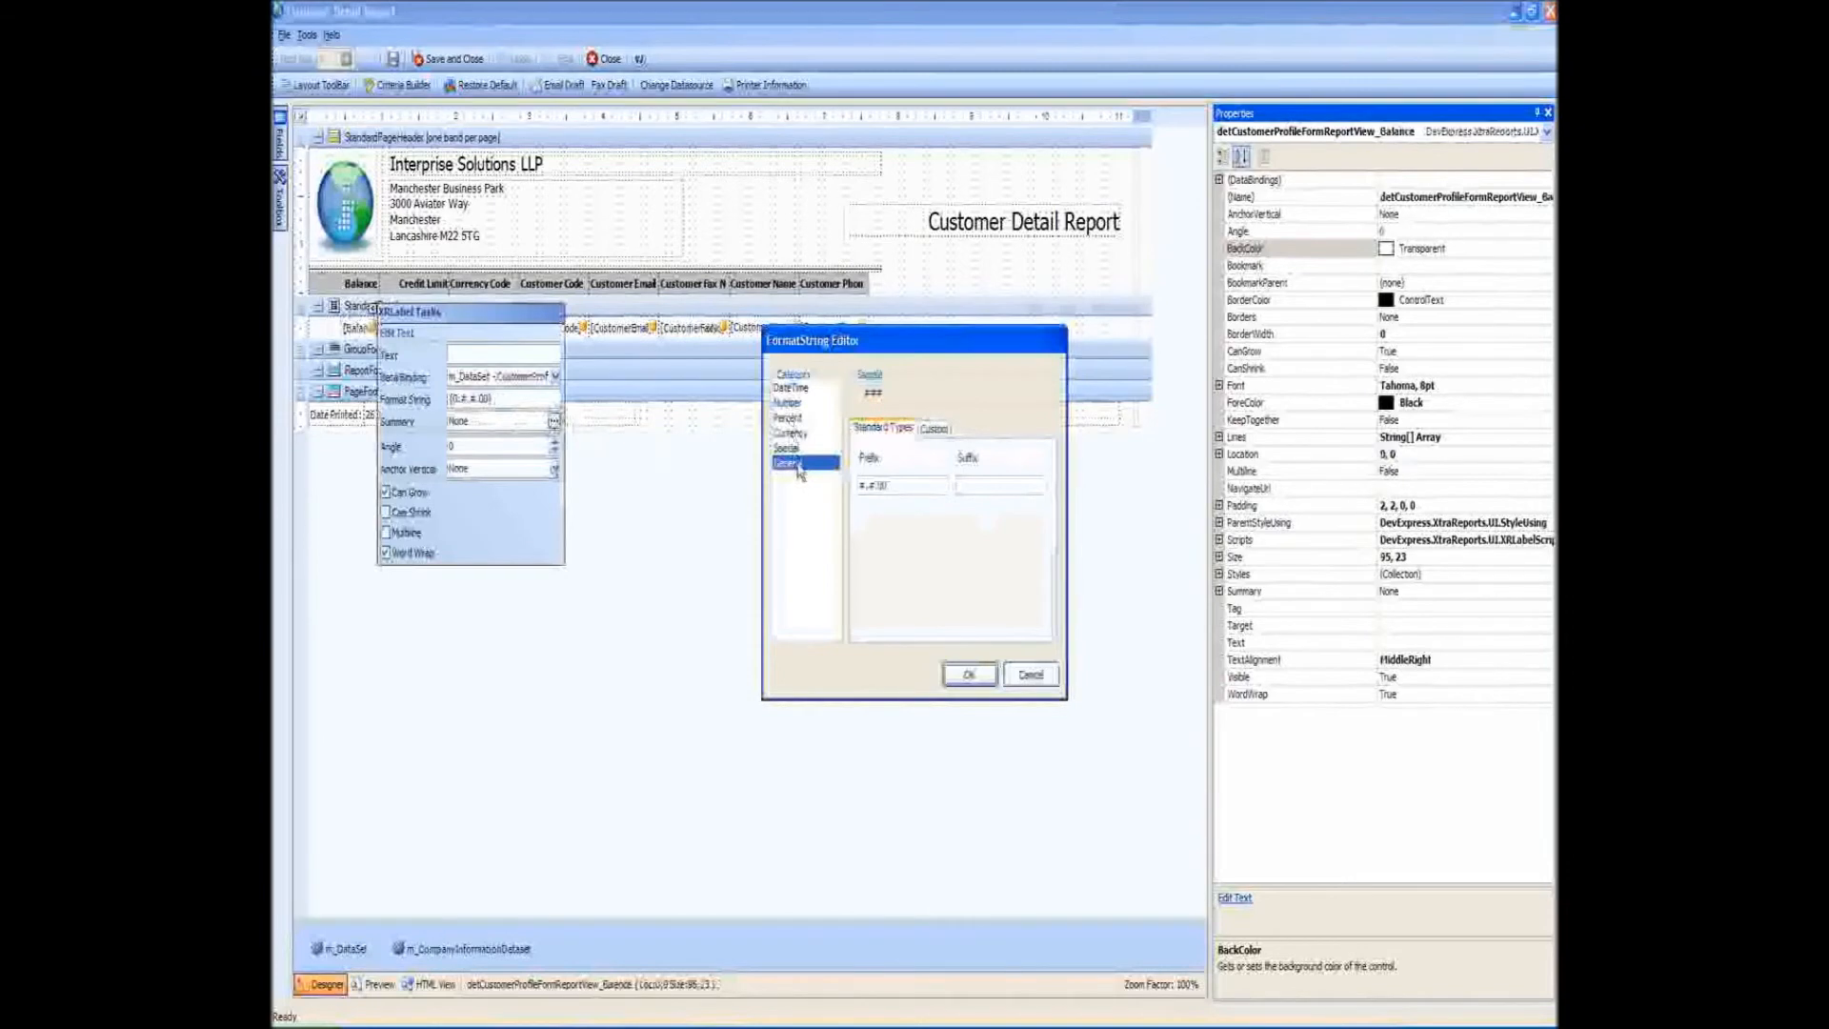
pyautogui.click(790, 404)
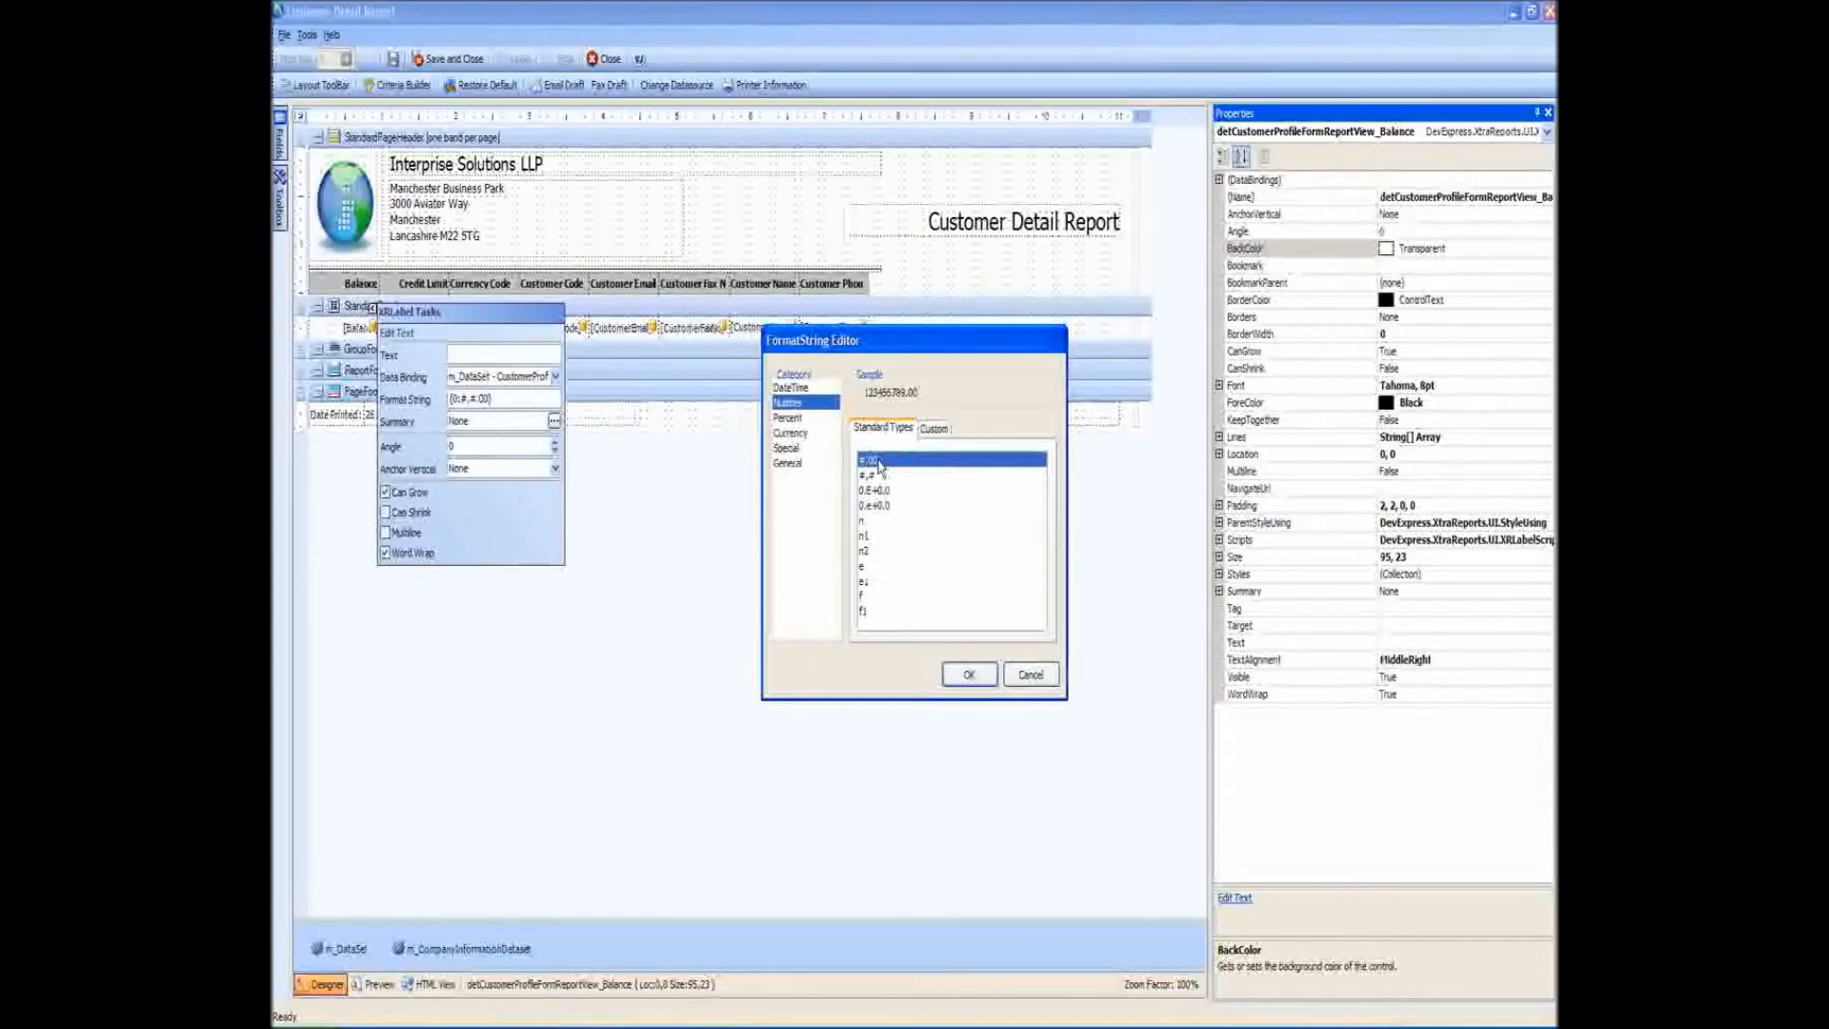
pyautogui.click(967, 673)
pyautogui.click(910, 658)
# Apply the standard Number format #.00 to the Credit Limit detail field
pyautogui.click(423, 328)
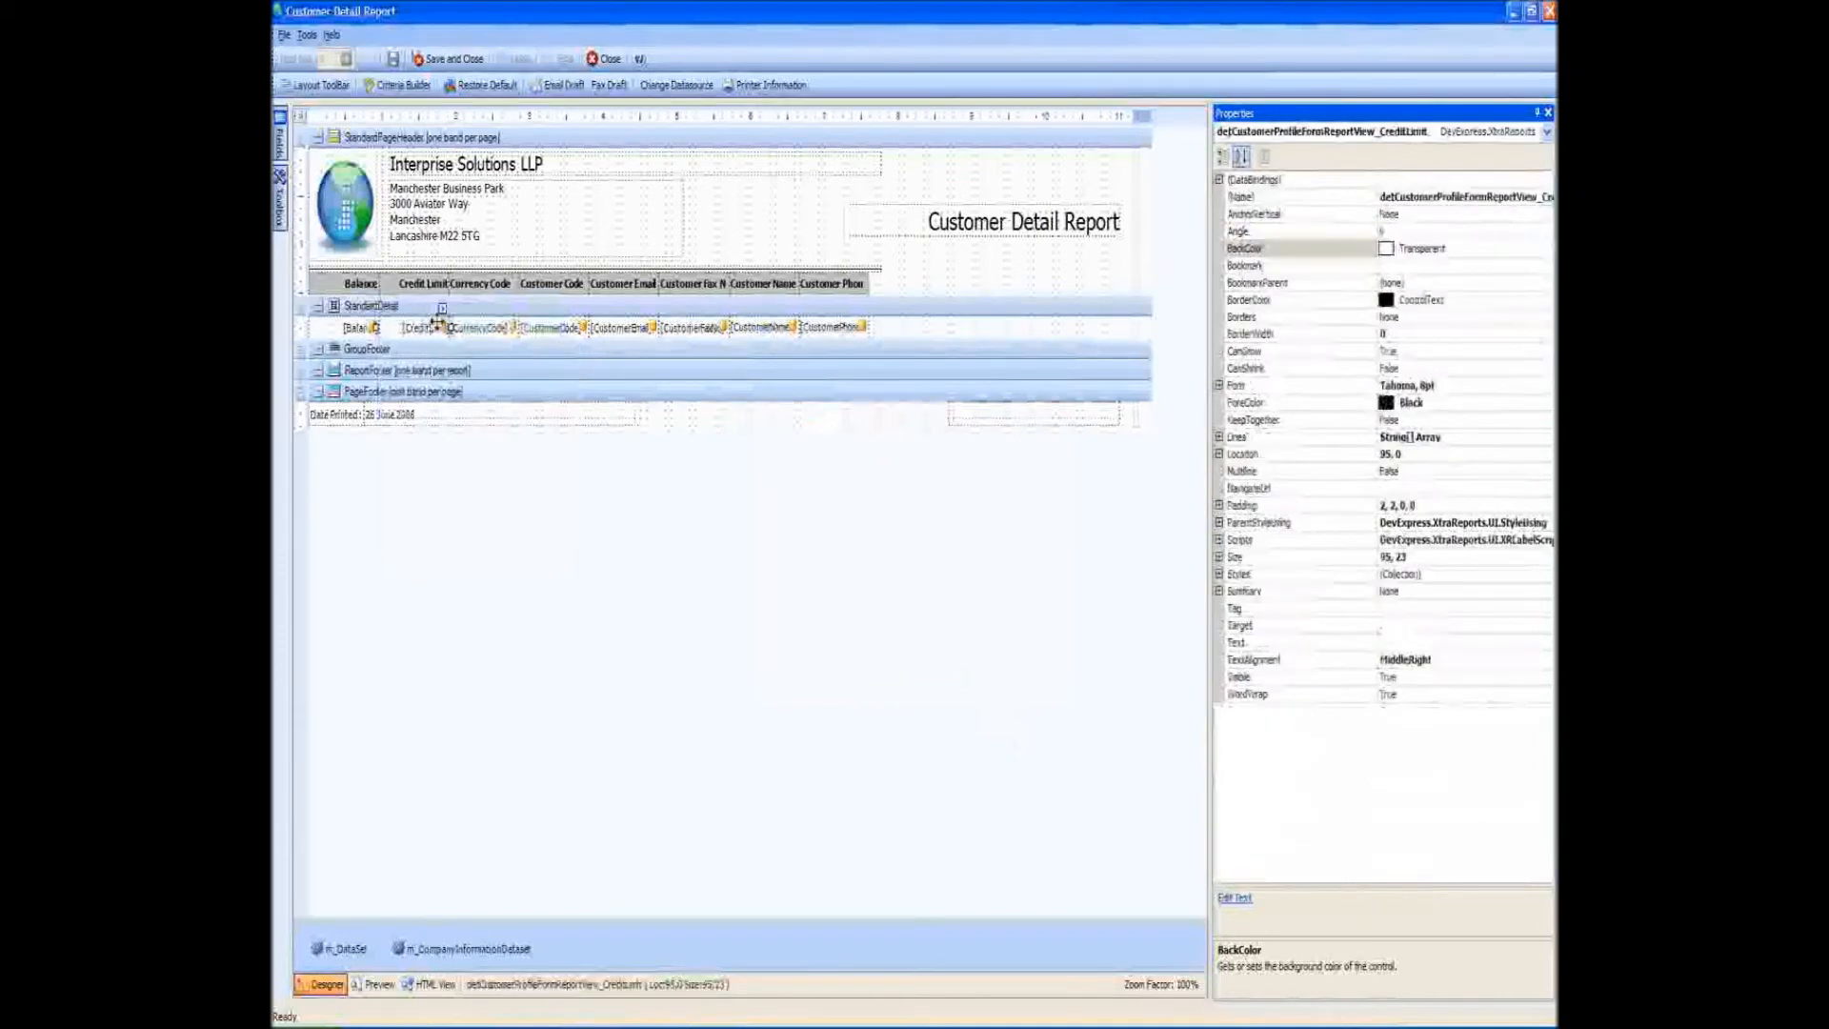
pyautogui.click(443, 310)
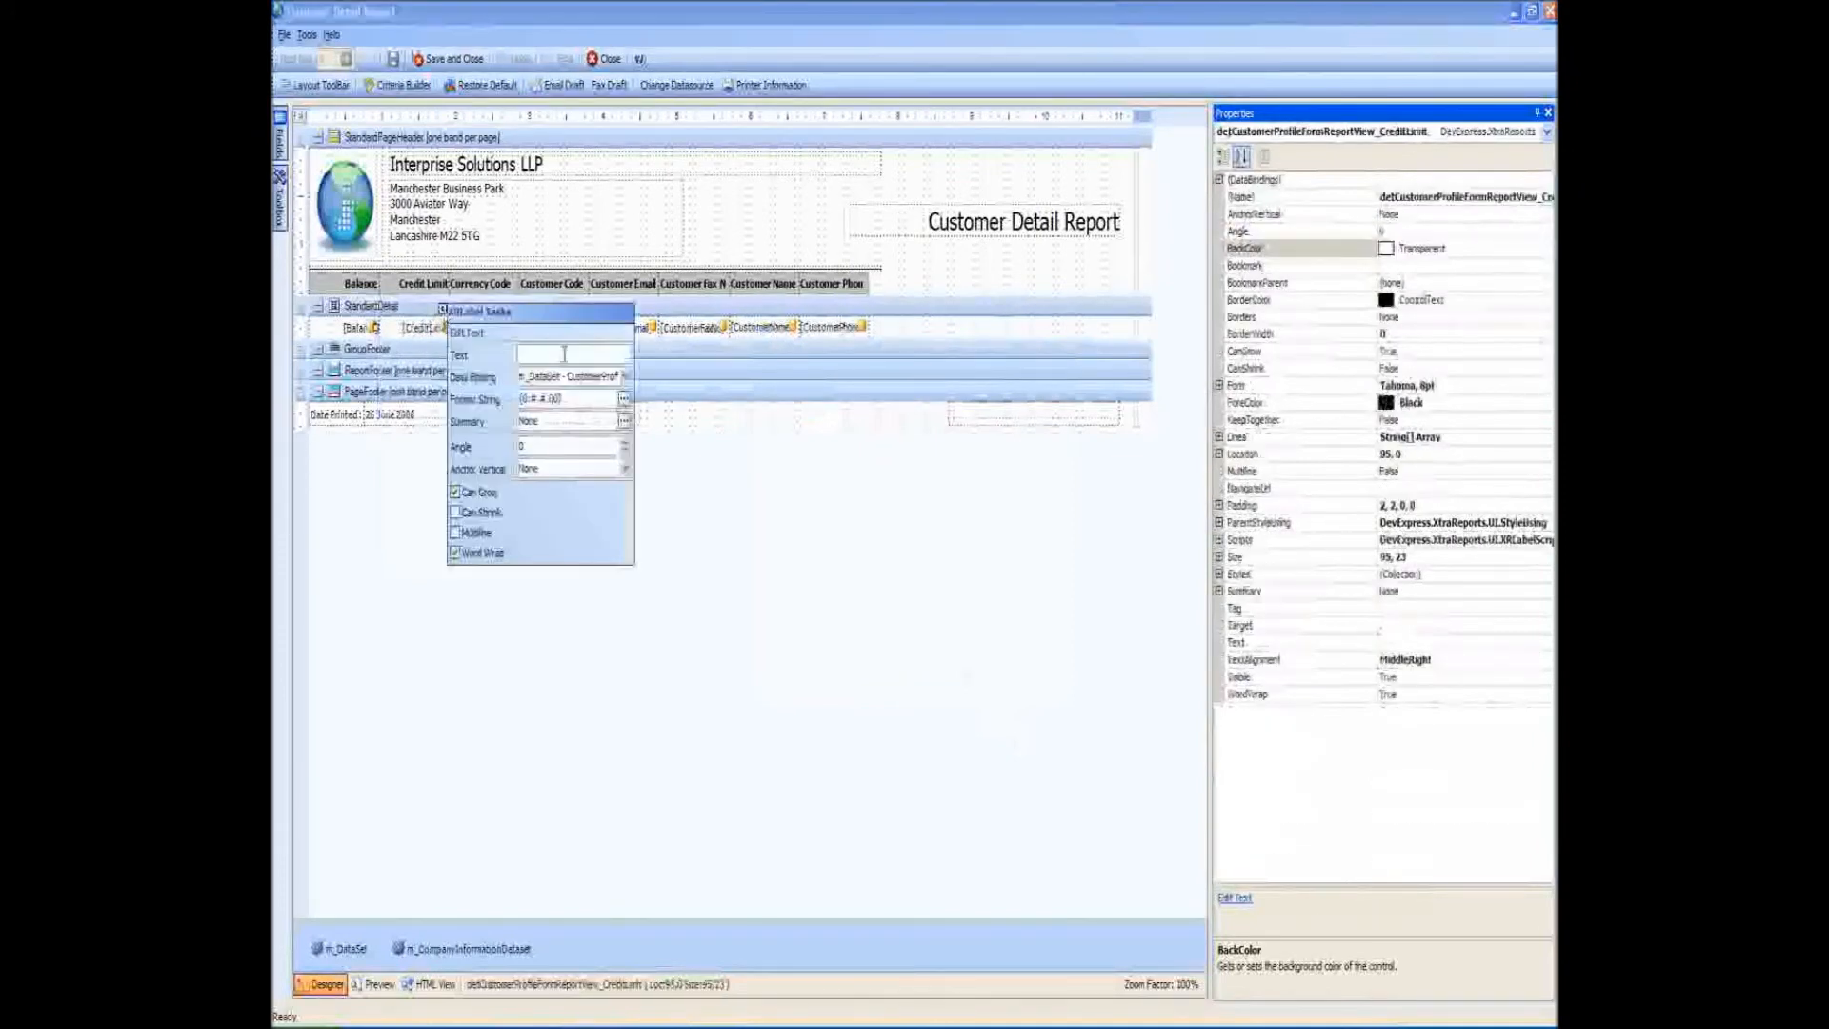
pyautogui.click(624, 399)
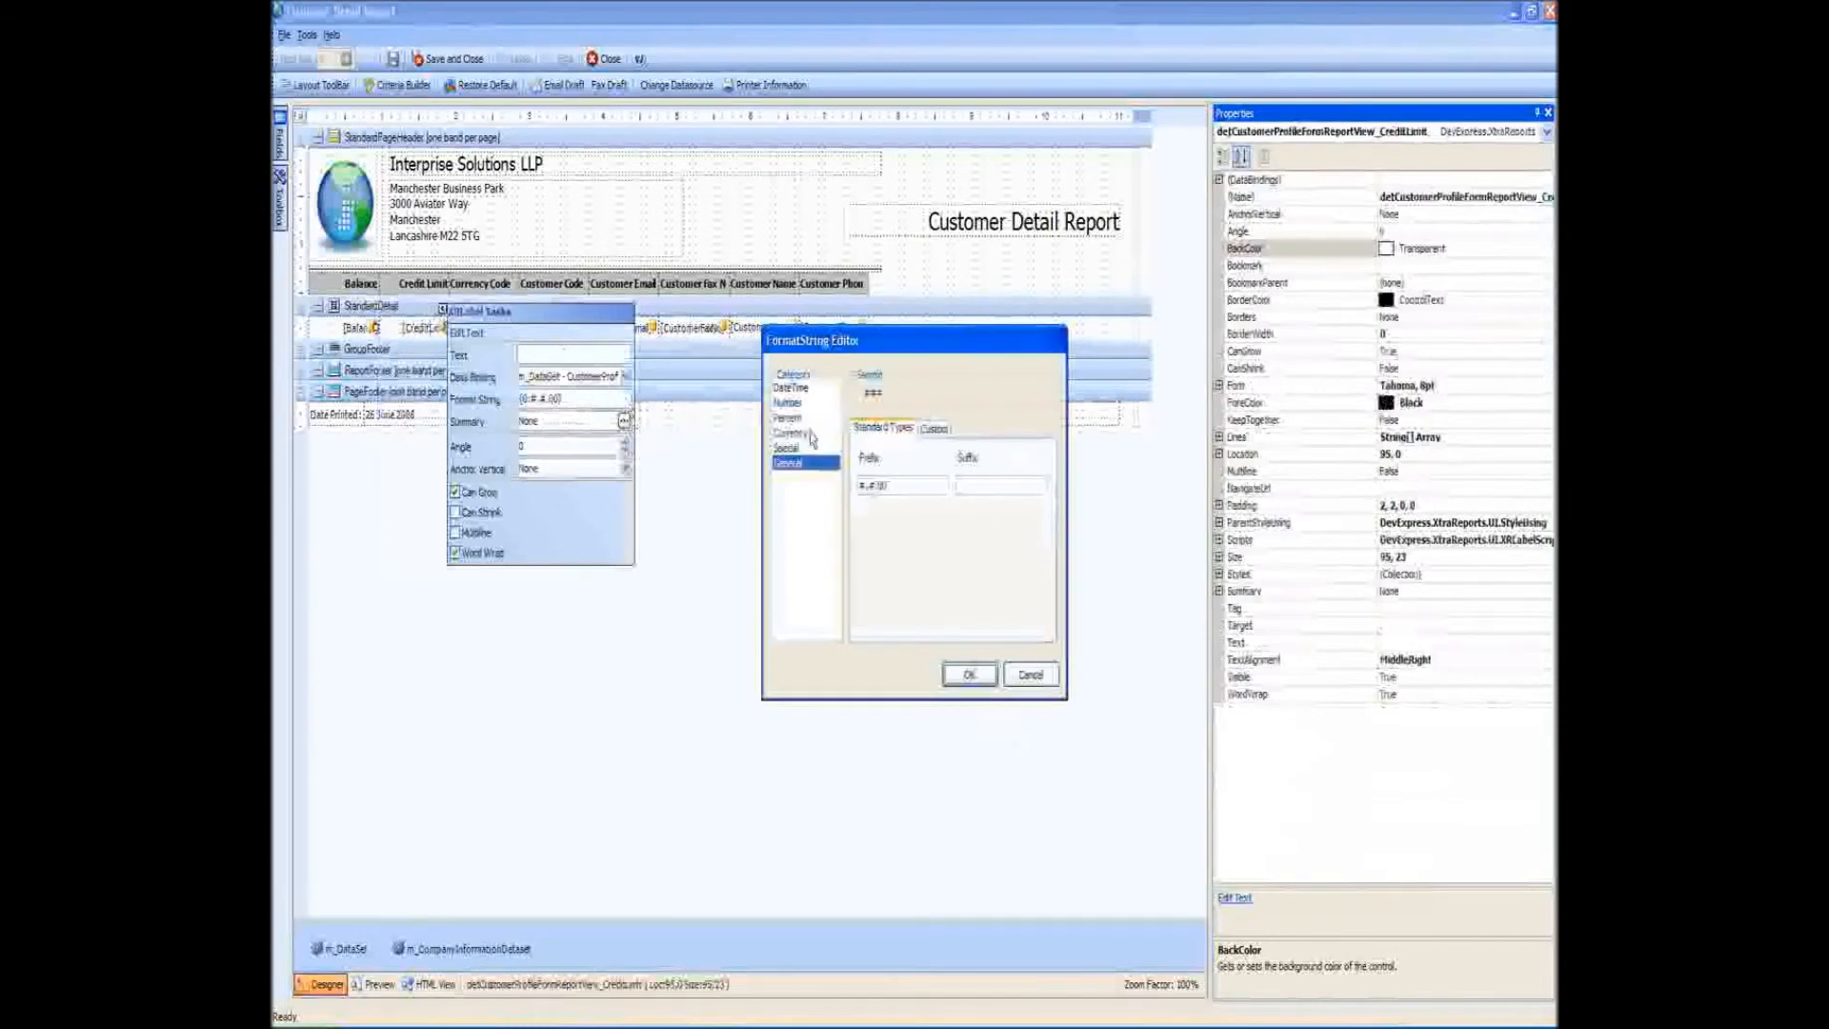
pyautogui.click(787, 402)
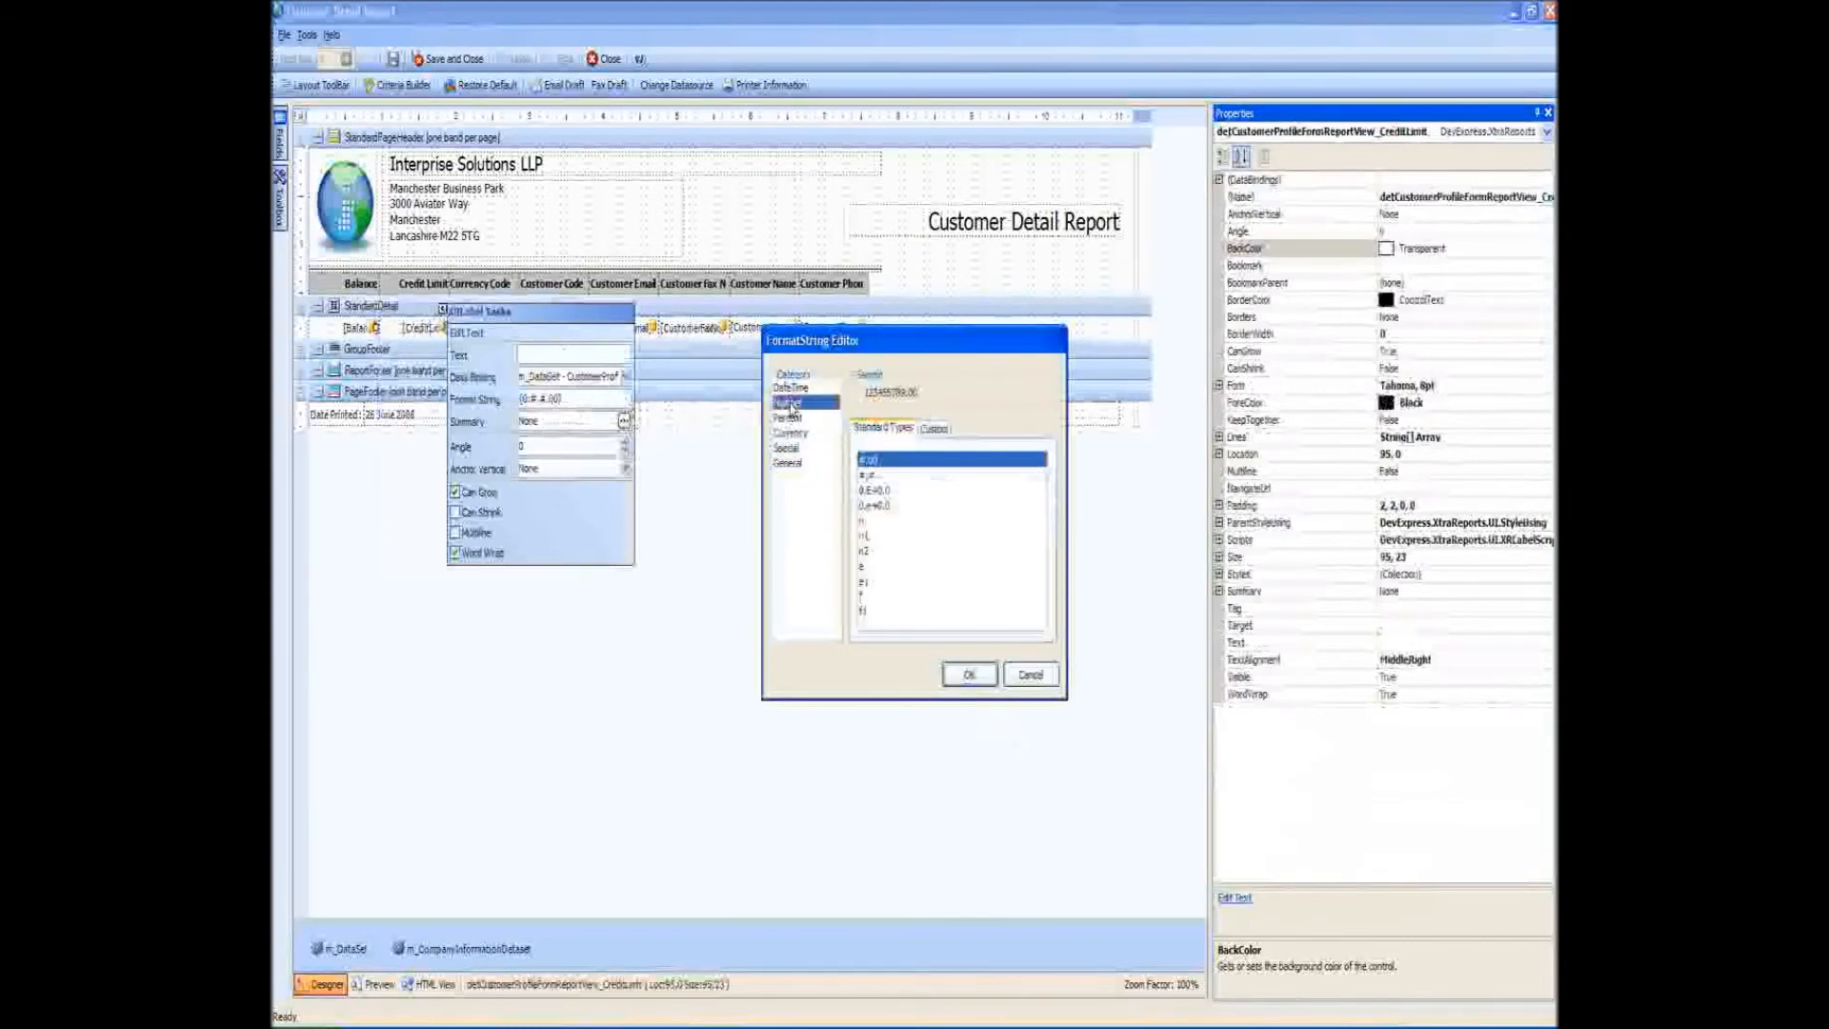
pyautogui.click(969, 674)
pyautogui.click(900, 632)
pyautogui.click(872, 635)
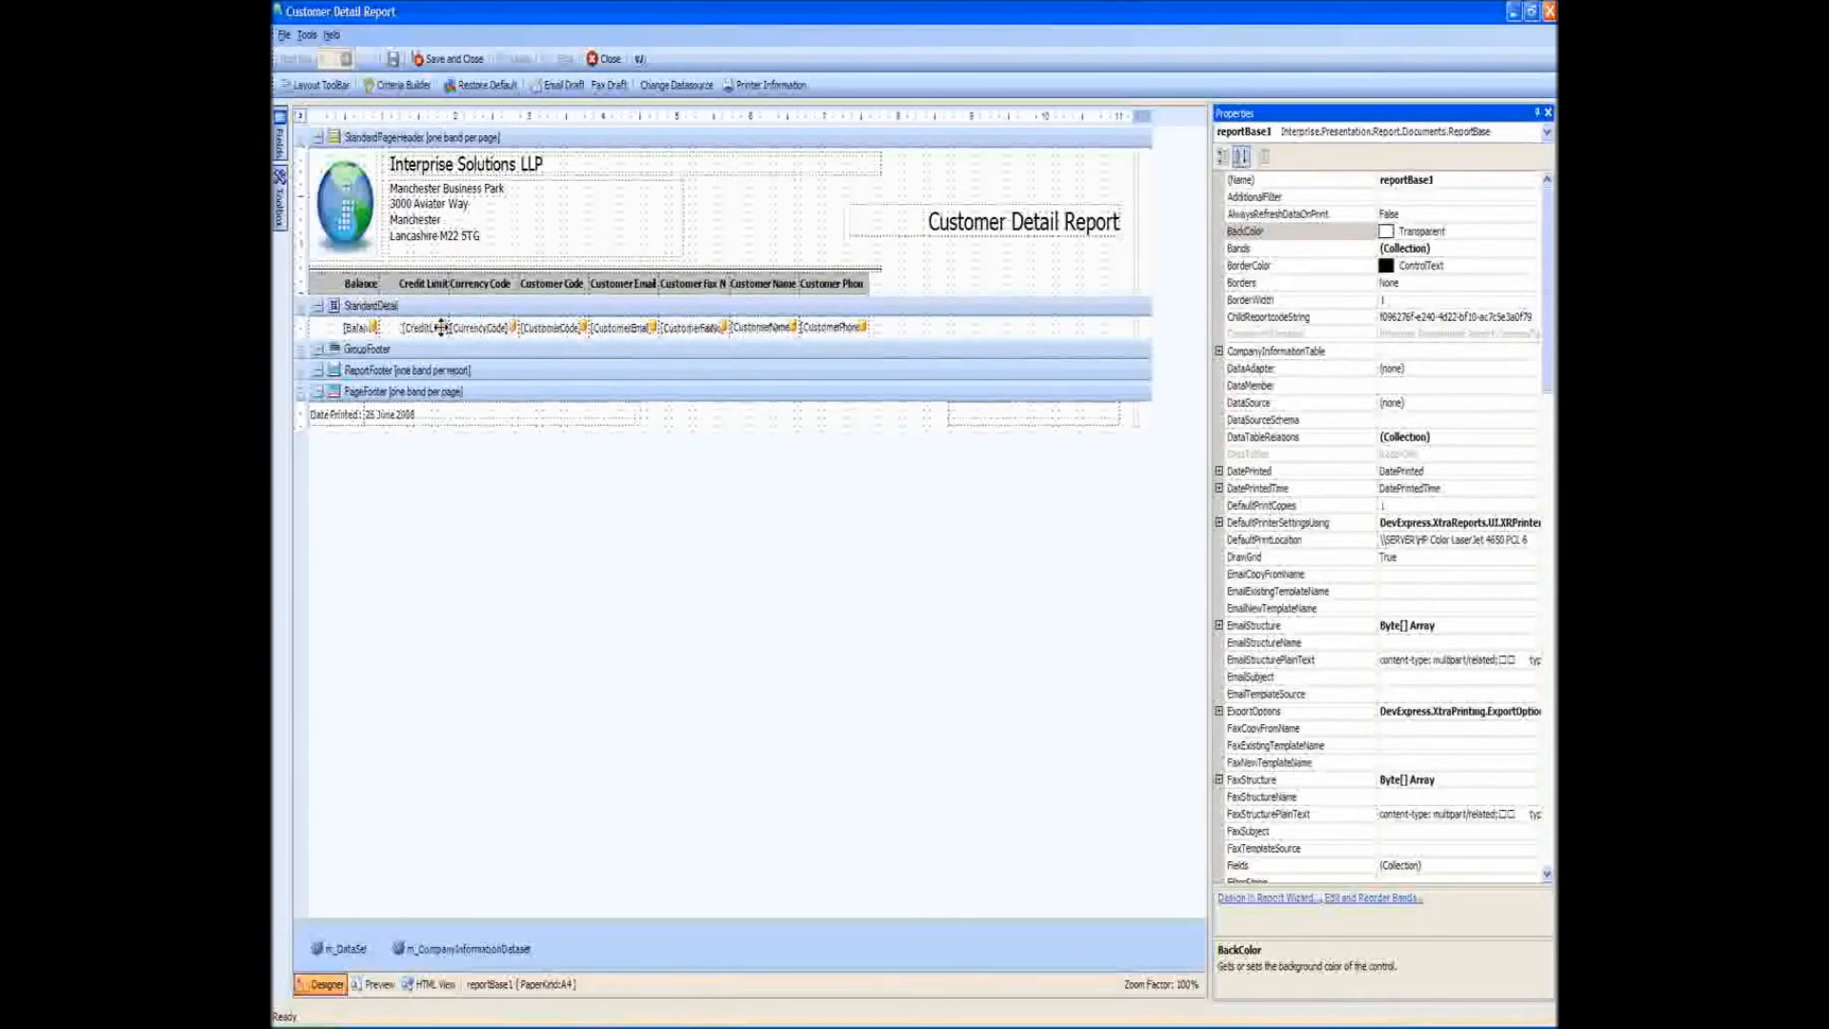
# Move the Balance column heading and its detail field together to the far right of the report, aligned with the report title's right edge
pyautogui.click(348, 282)
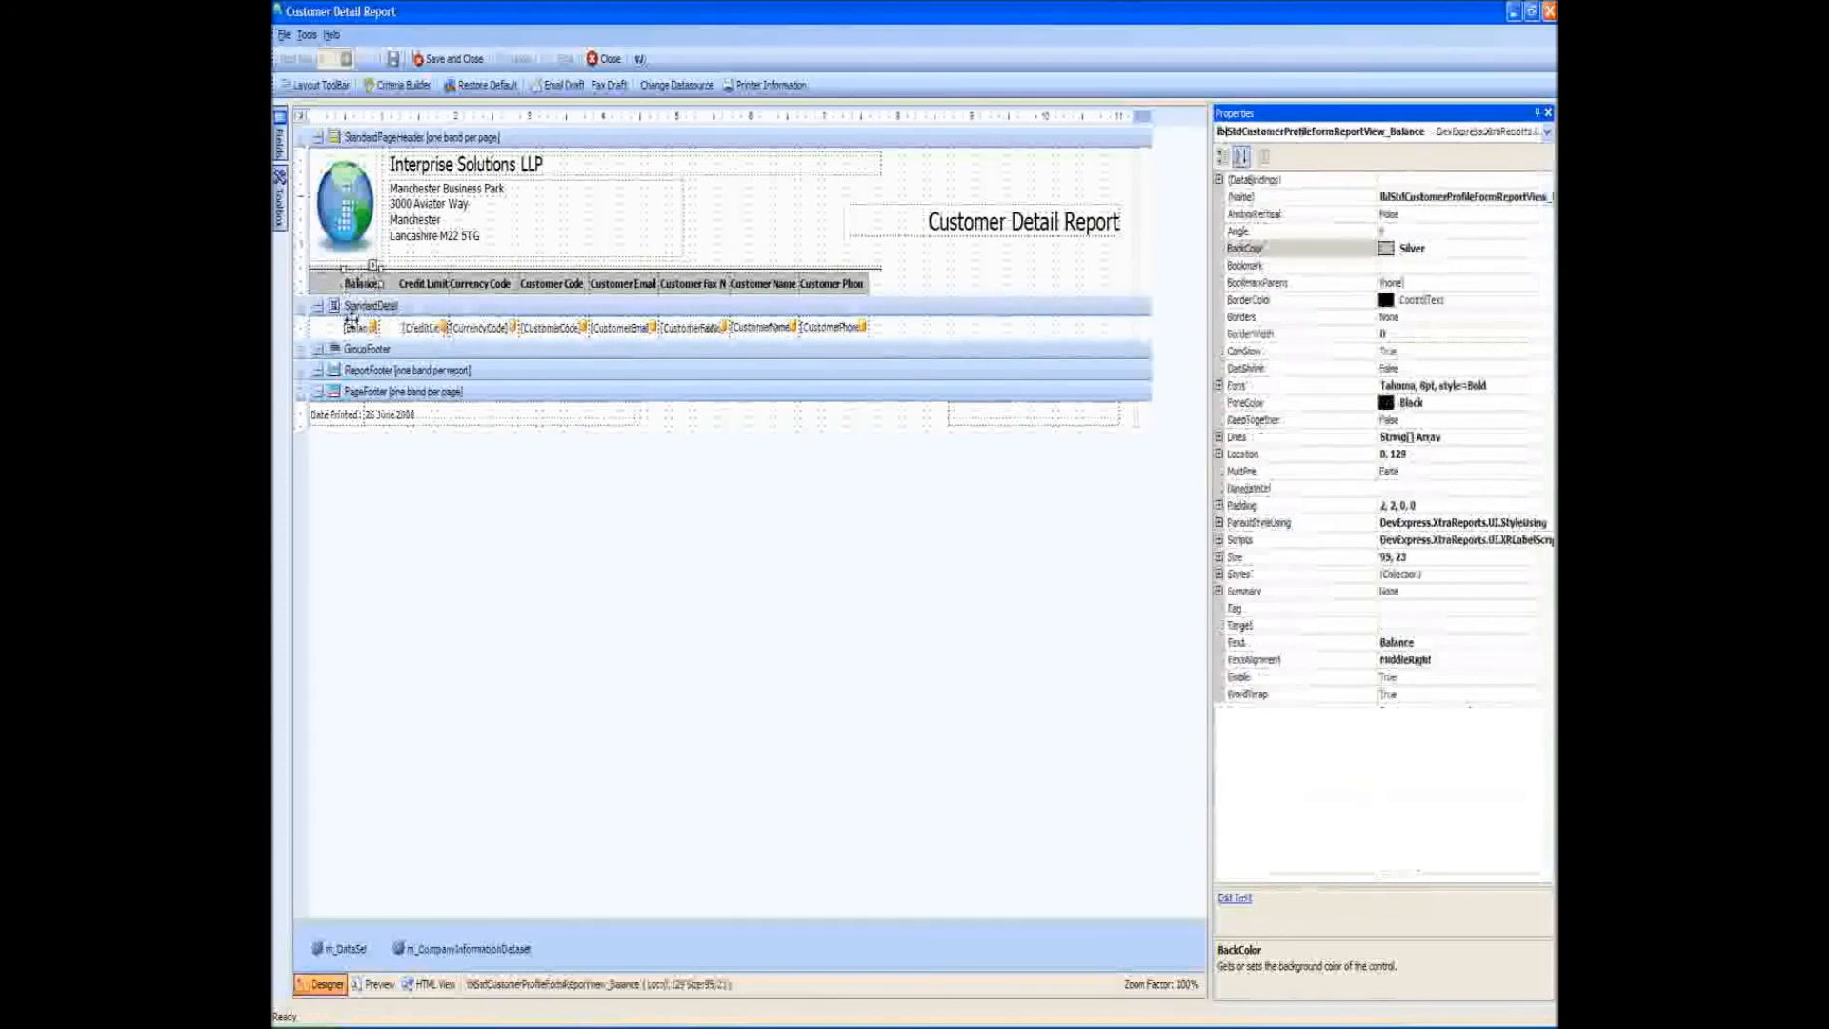
pyautogui.keyDown('ctrl'); pyautogui.click(352, 324); pyautogui.keyUp('ctrl')
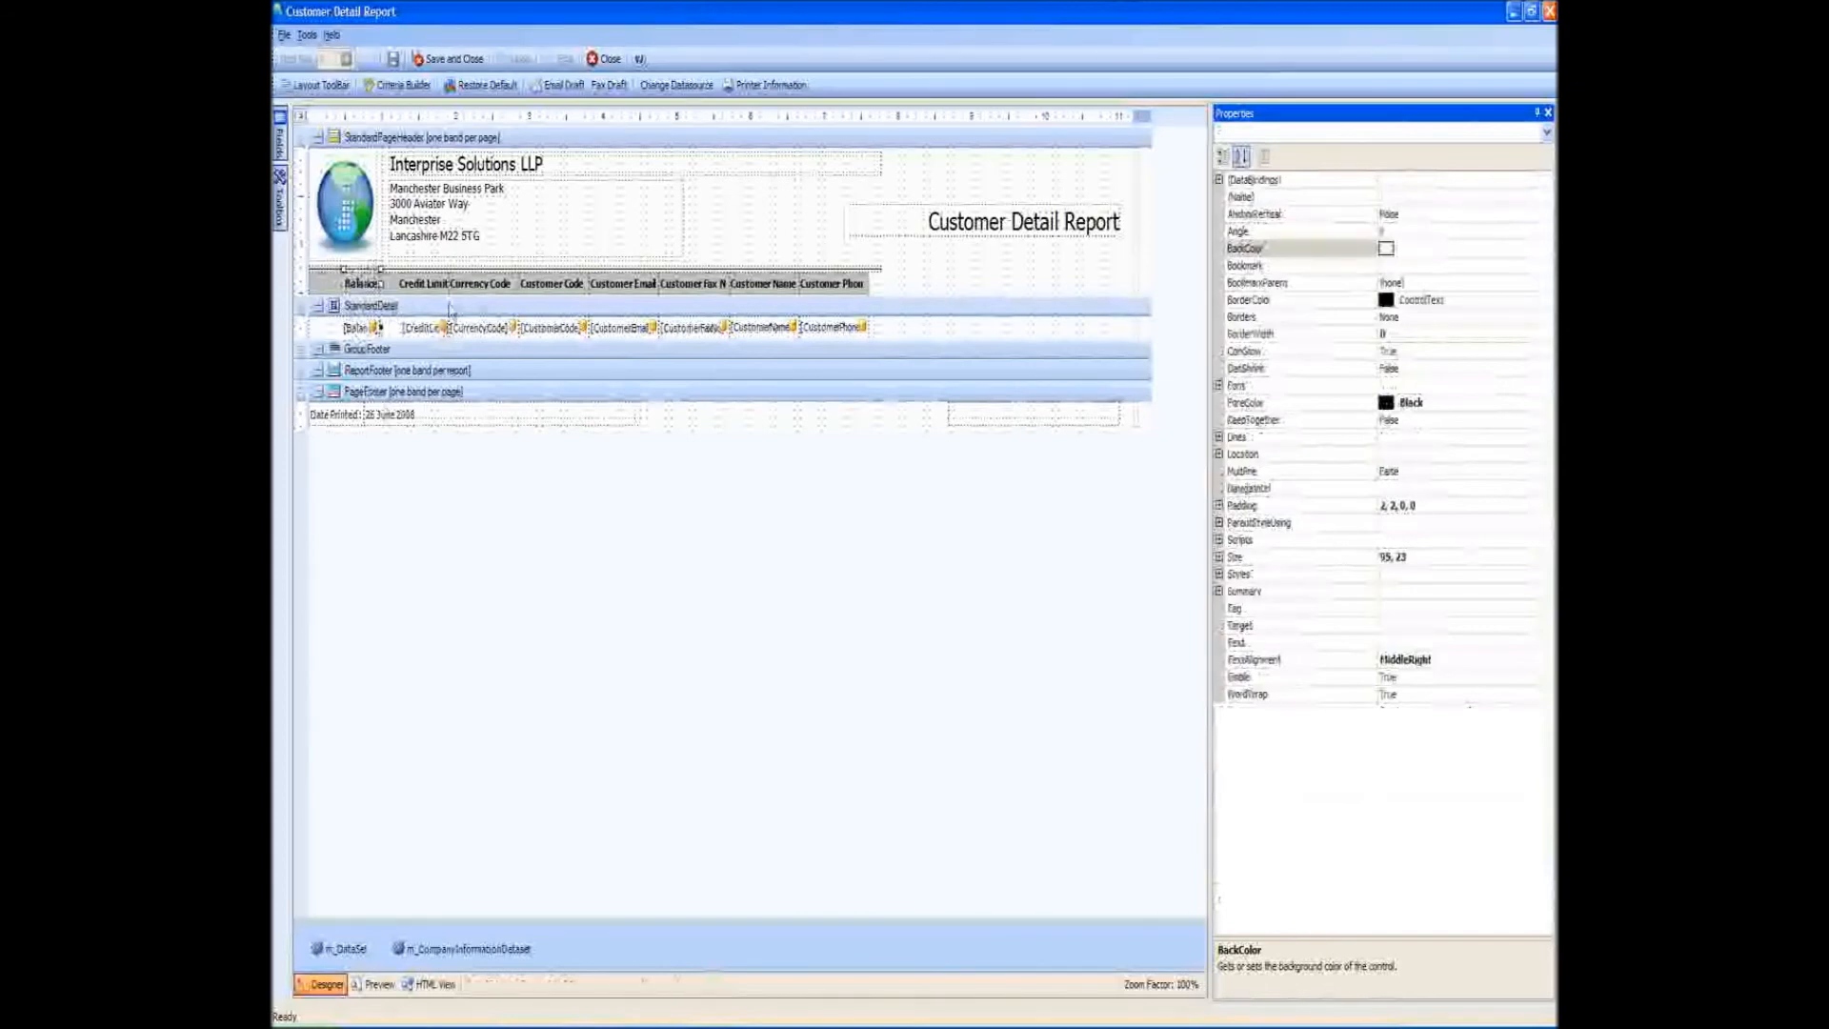
pyautogui.press('Right')
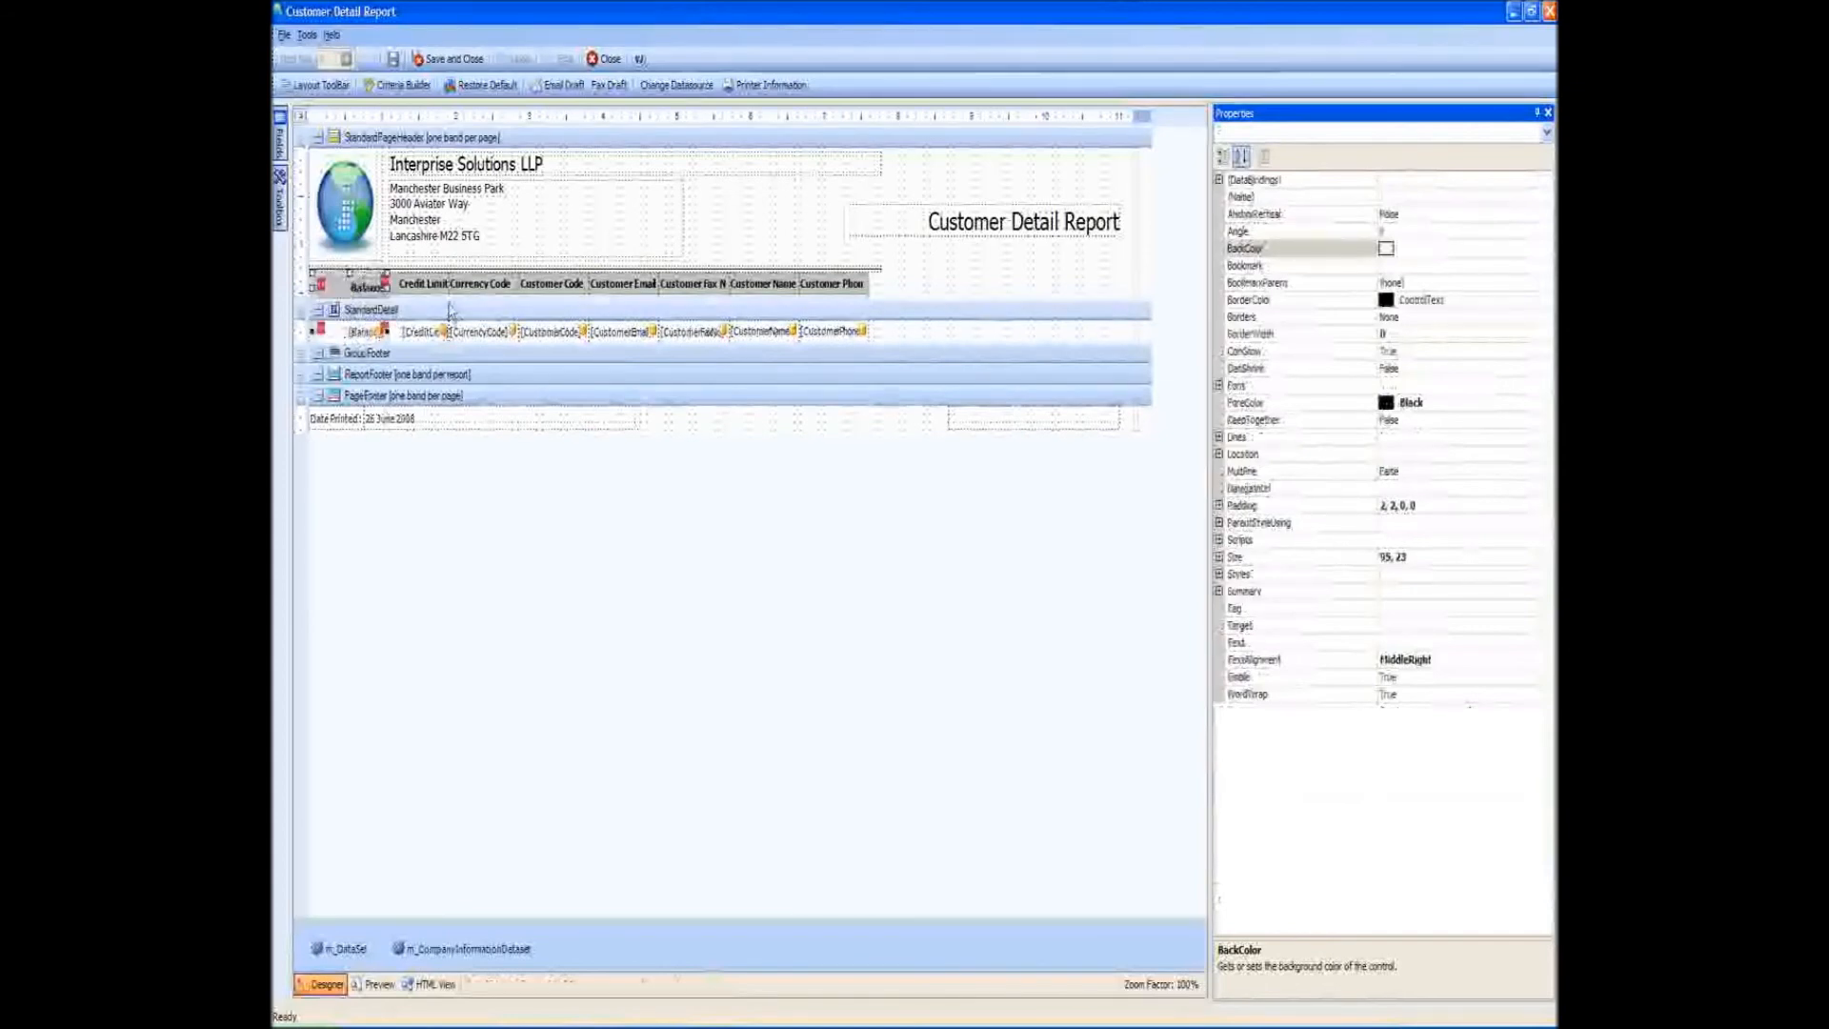
pyautogui.press('Right')
pyautogui.press('Right')
pyautogui.press('Right')
pyautogui.press('Right')
pyautogui.press('Right')
pyautogui.press('Right')
pyautogui.press('Right')
pyautogui.press('Right')
pyautogui.press('Right')
pyautogui.press('Right')
pyautogui.press('Right')
pyautogui.press('Right')
pyautogui.press('Right')
pyautogui.press('Right')
pyautogui.press('Right')
pyautogui.press('Right')
pyautogui.press('Right')
pyautogui.press('Right')
pyautogui.press('Right')
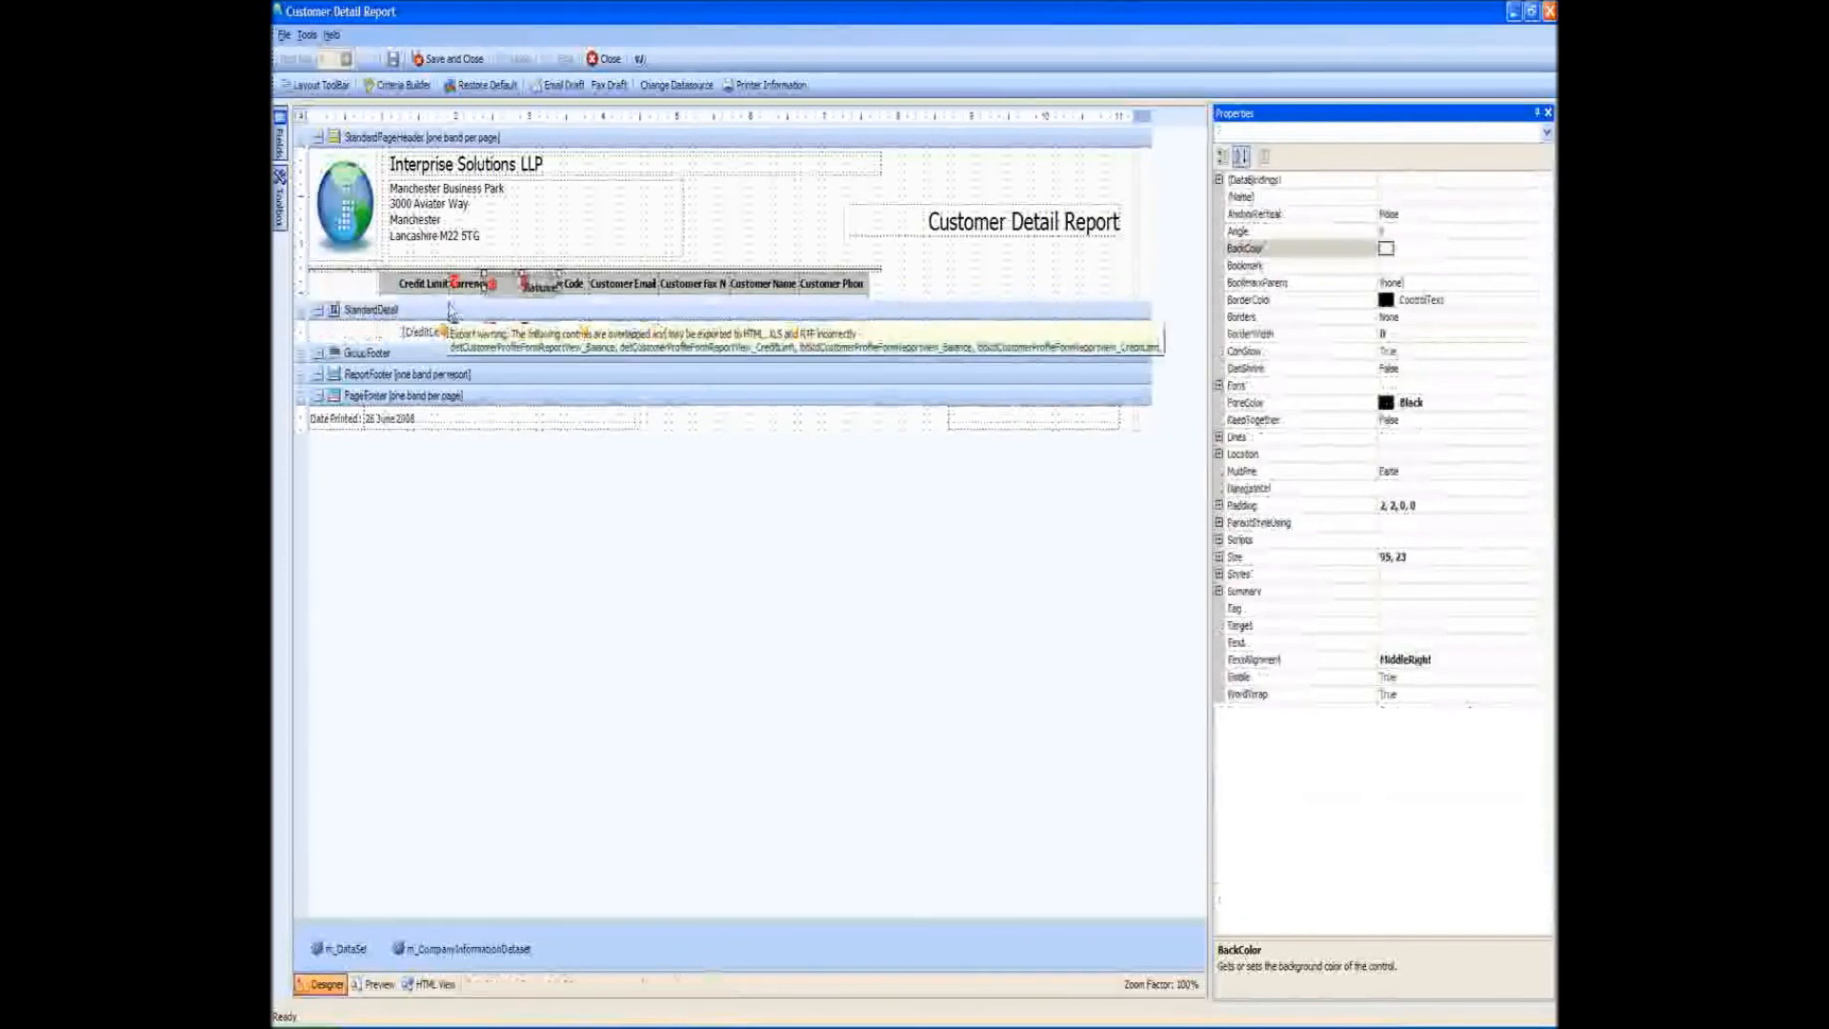
pyautogui.press('Right')
pyautogui.press('Right')
pyautogui.press('Right')
pyautogui.press('Right')
pyautogui.press('Right')
pyautogui.press('Right')
pyautogui.press('Right')
pyautogui.press('Right')
pyautogui.press('Right')
pyautogui.press('Right')
pyautogui.press('Right')
pyautogui.press('Right')
pyautogui.press('Right')
pyautogui.press('Right')
pyautogui.press('Right')
pyautogui.press('Right')
pyautogui.press('Right')
pyautogui.press('Right')
pyautogui.press('Right')
pyautogui.press('Right')
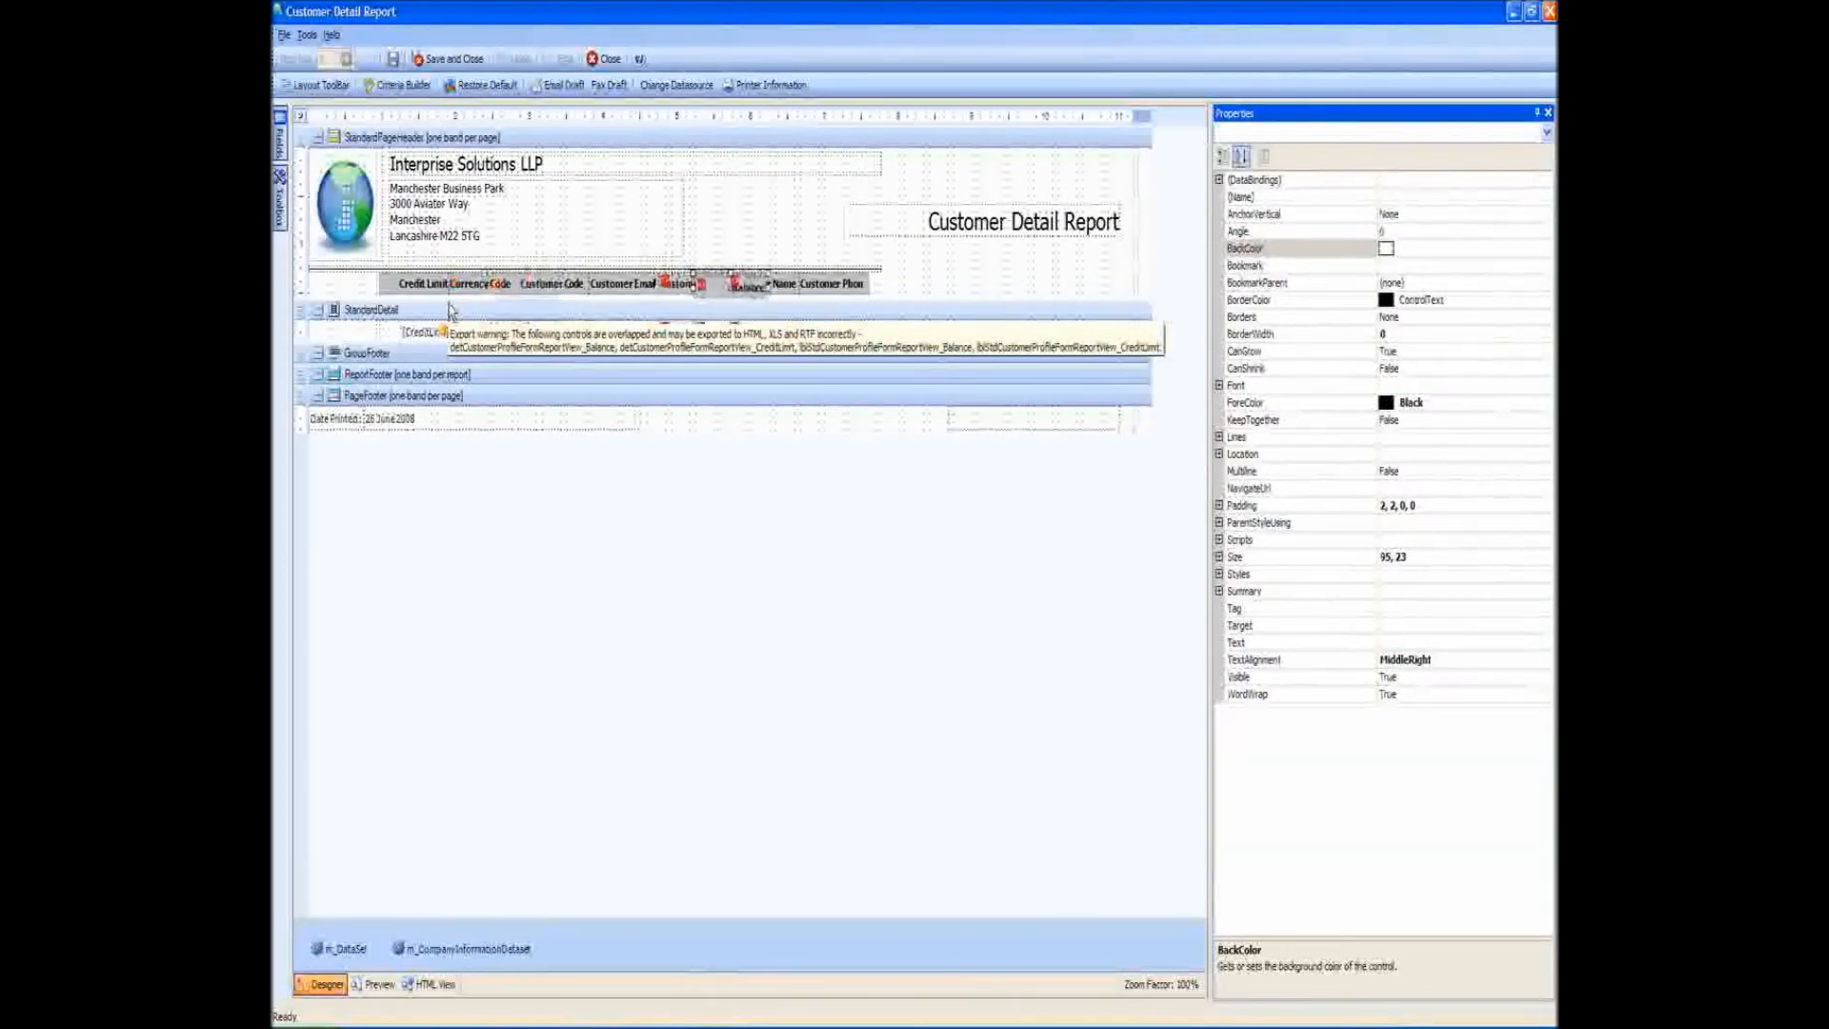
pyautogui.press('Right')
pyautogui.press('Right')
pyautogui.press('Right')
pyautogui.press('Right')
pyautogui.press('Right')
pyautogui.press('Right')
pyautogui.press('Right')
pyautogui.press('Right')
pyautogui.press('Right')
pyautogui.press('Right')
pyautogui.press('Right')
pyautogui.press('Right')
pyautogui.press('Right')
pyautogui.press('Right')
pyautogui.press('Right')
pyautogui.press('Right')
pyautogui.press('Right')
pyautogui.press('Right')
pyautogui.press('Right')
pyautogui.press('Right')
pyautogui.press('Right')
pyautogui.press('Right')
pyautogui.press('Right')
pyautogui.press('Right')
pyautogui.press('Right')
pyautogui.press('Right')
pyautogui.press('Right')
pyautogui.press('Right')
pyautogui.press('Right')
pyautogui.press('Right')
pyautogui.press('Right')
pyautogui.press('Right')
pyautogui.press('Right')
pyautogui.press('Right')
pyautogui.press('Right')
pyautogui.press('Right')
pyautogui.press('Right')
pyautogui.press('Right')
pyautogui.press('Right')
pyautogui.press('Right')
pyautogui.press('Right')
pyautogui.press('Right')
pyautogui.press('Right')
pyautogui.press('Right')
pyautogui.press('Right')
pyautogui.press('Right')
pyautogui.press('Right')
pyautogui.press('Right')
pyautogui.press('Right')
pyautogui.press('Right')
pyautogui.press('Right')
pyautogui.press('Right')
pyautogui.press('Right')
pyautogui.press('Right')
pyautogui.press('Right')
pyautogui.press('Right')
pyautogui.press('Right')
pyautogui.press('Right')
pyautogui.press('Right')
pyautogui.press('Right')
pyautogui.press('Right')
pyautogui.press('Right')
pyautogui.press('Right')
pyautogui.press('Right')
pyautogui.press('Right')
pyautogui.press('Right')
pyautogui.press('Right')
pyautogui.press('Right')
pyautogui.press('Right')
pyautogui.press('Right')
pyautogui.press('Right')
pyautogui.press('Right')
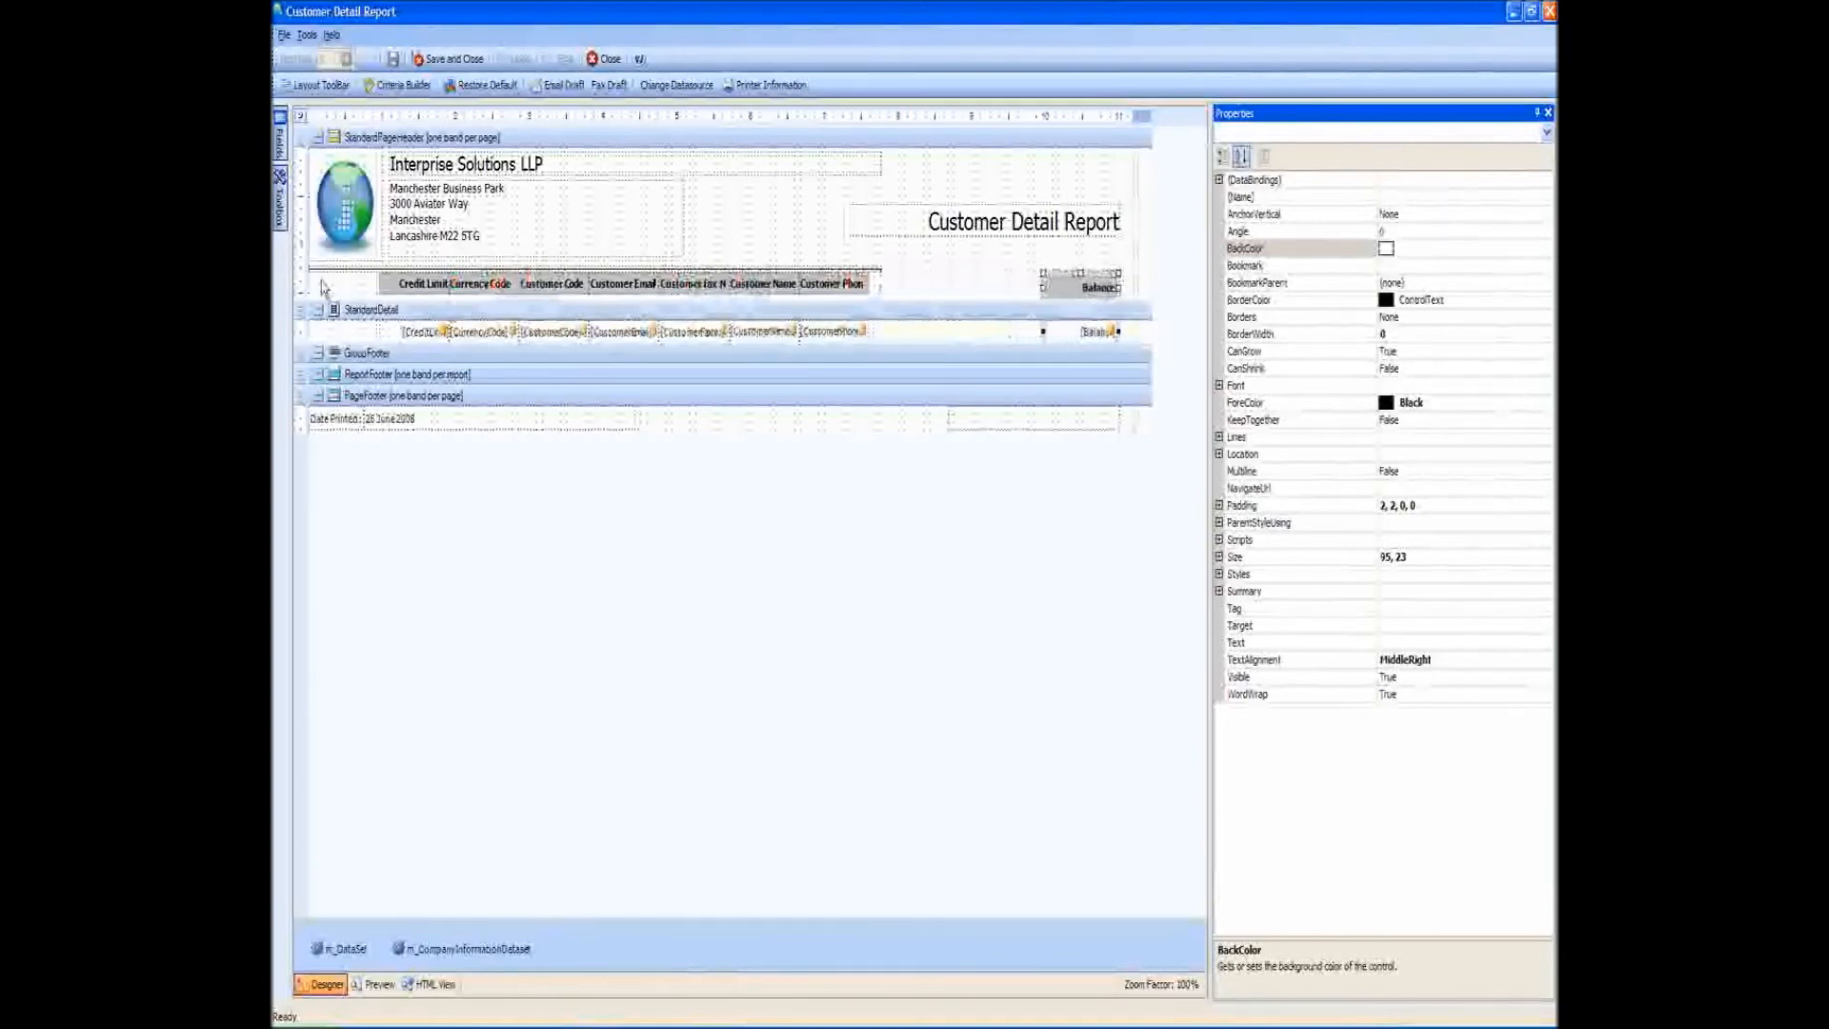